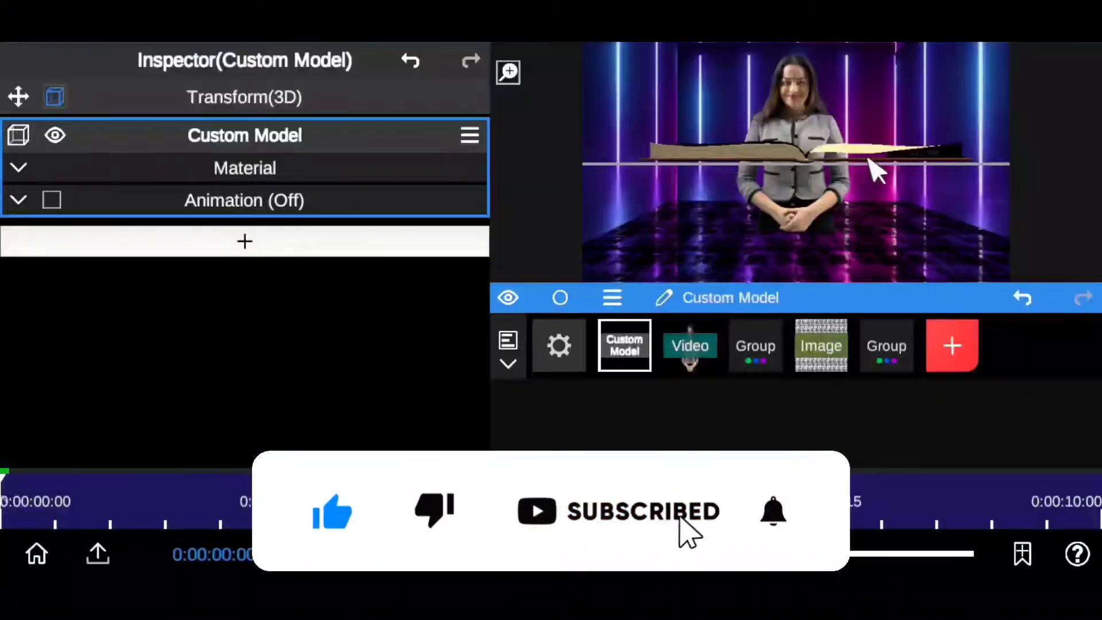
Lower the custom model's Y position in its 3D transform settings
click(232, 105)
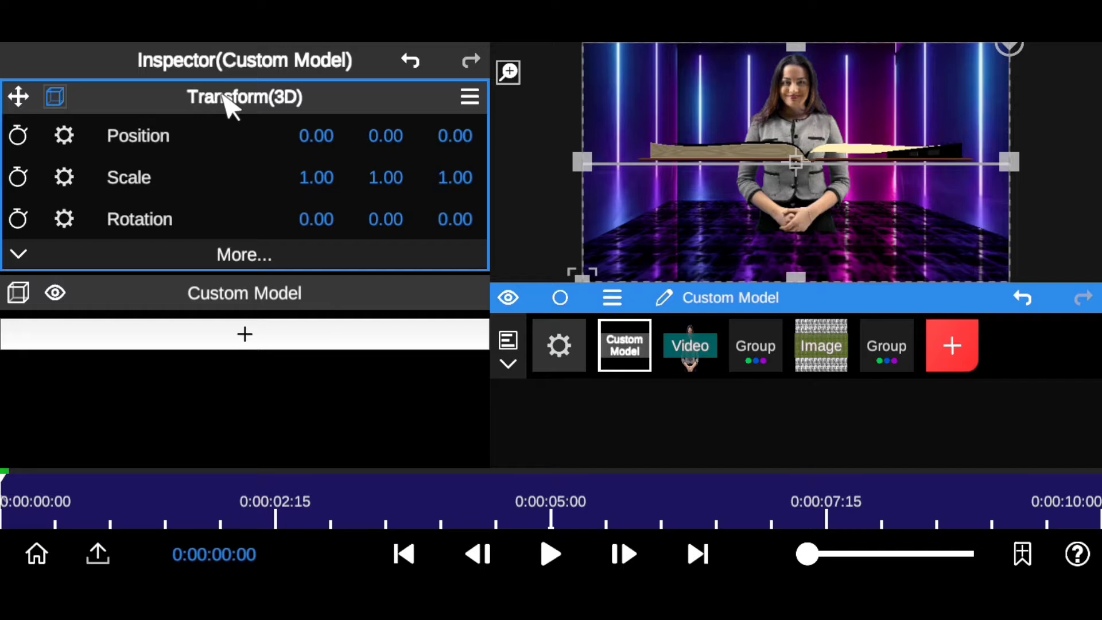
drag(391, 141, 385, 202)
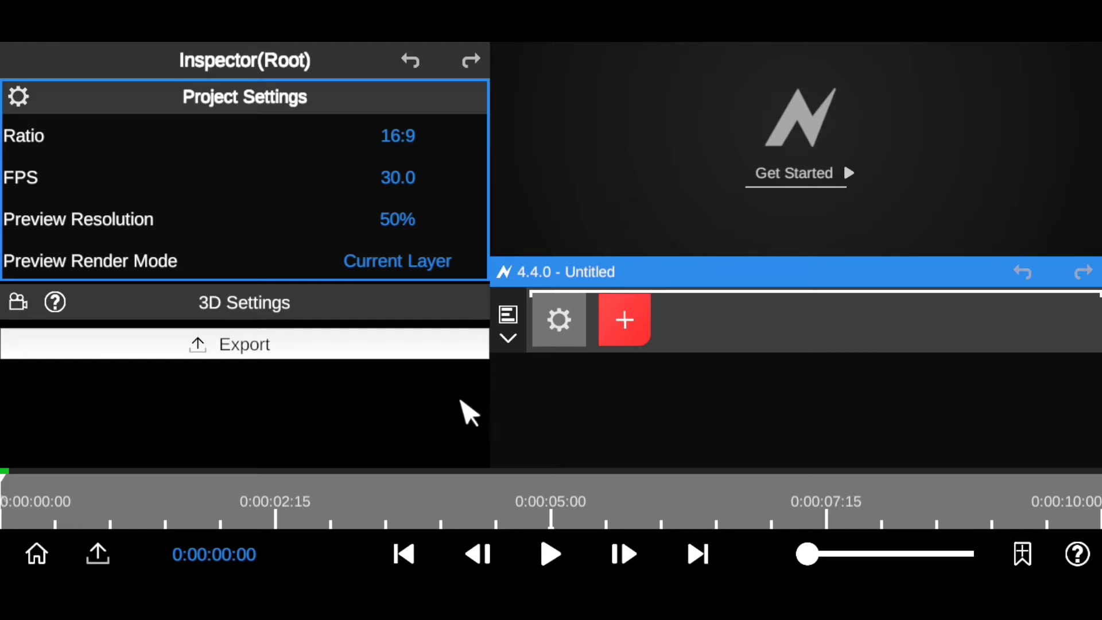
Leave the project and set the app's color theme to Dark Golden in the application settings
click(34, 555)
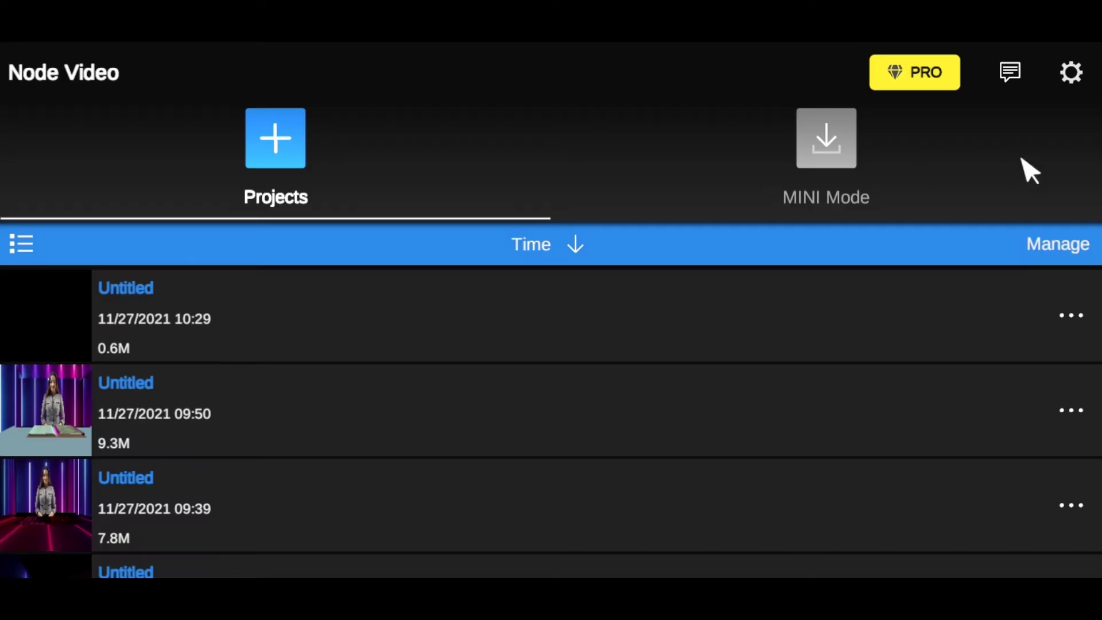
click(1072, 73)
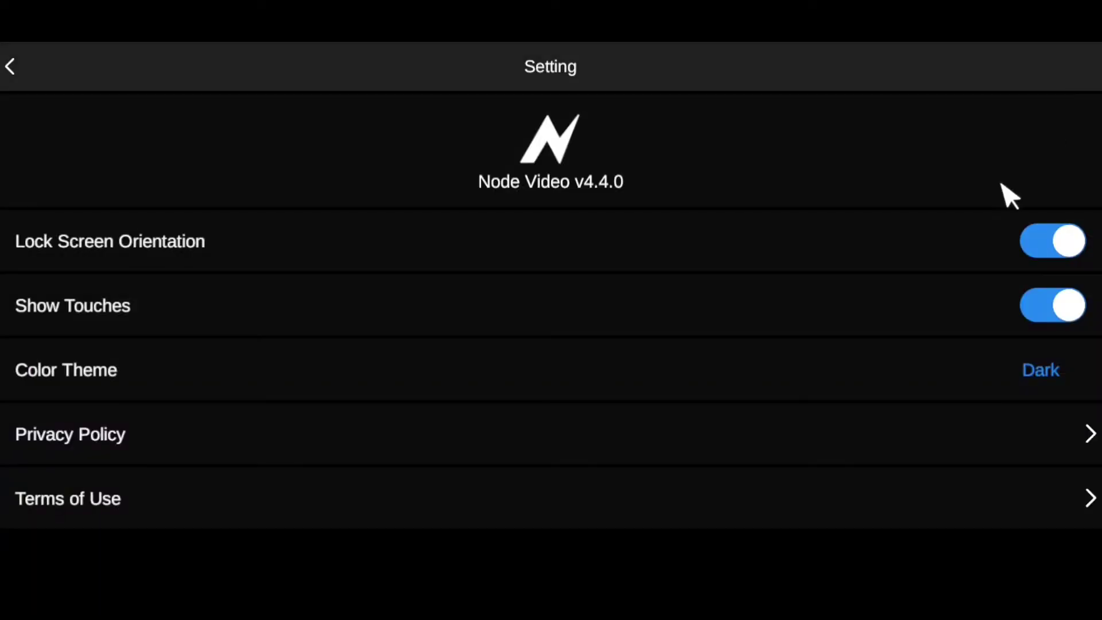
click(1040, 370)
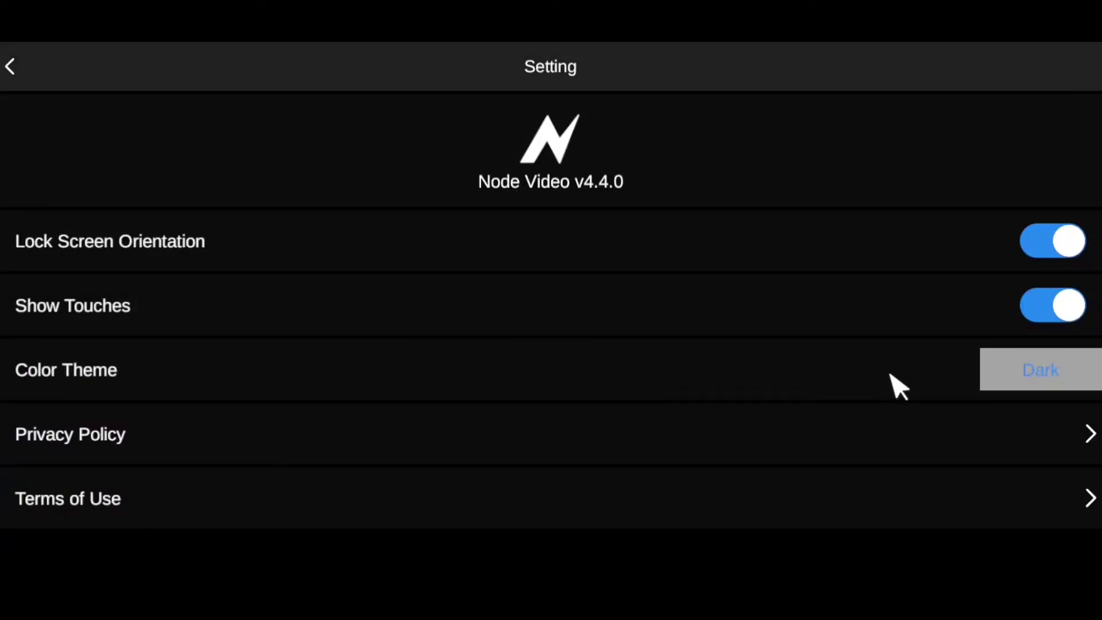
click(595, 426)
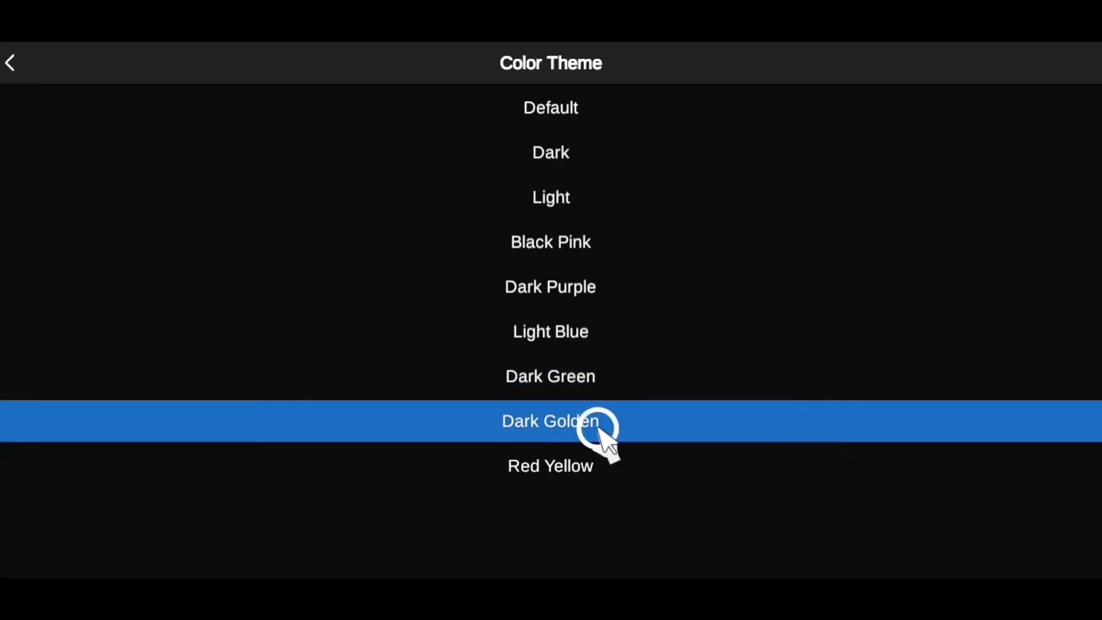
Switch the color theme to Dark Purple and back to Dark Golden
click(1033, 370)
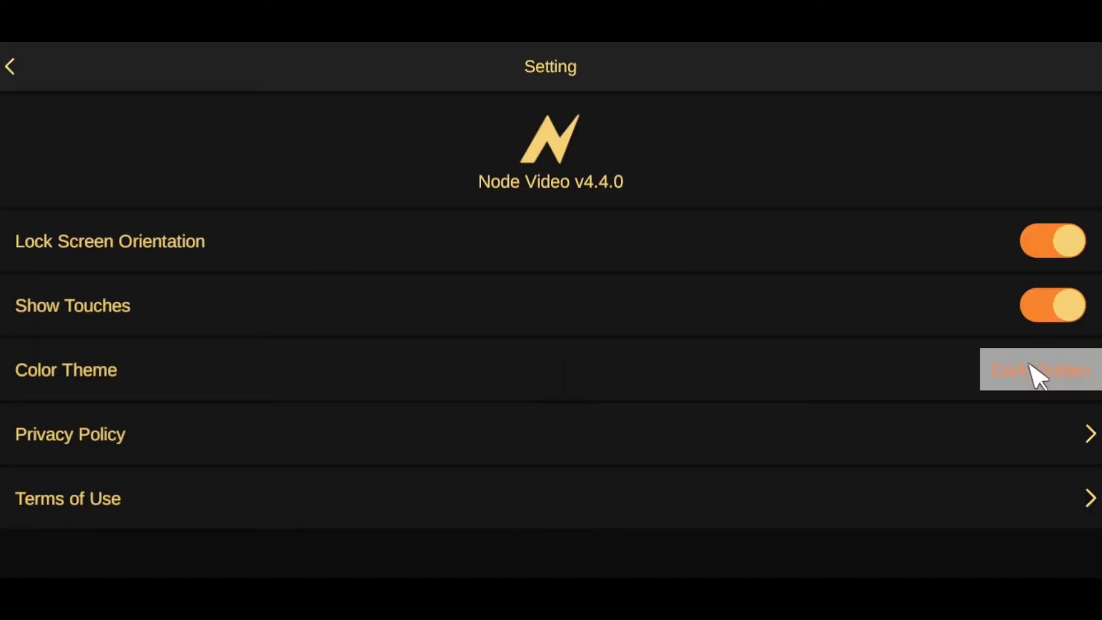
click(597, 290)
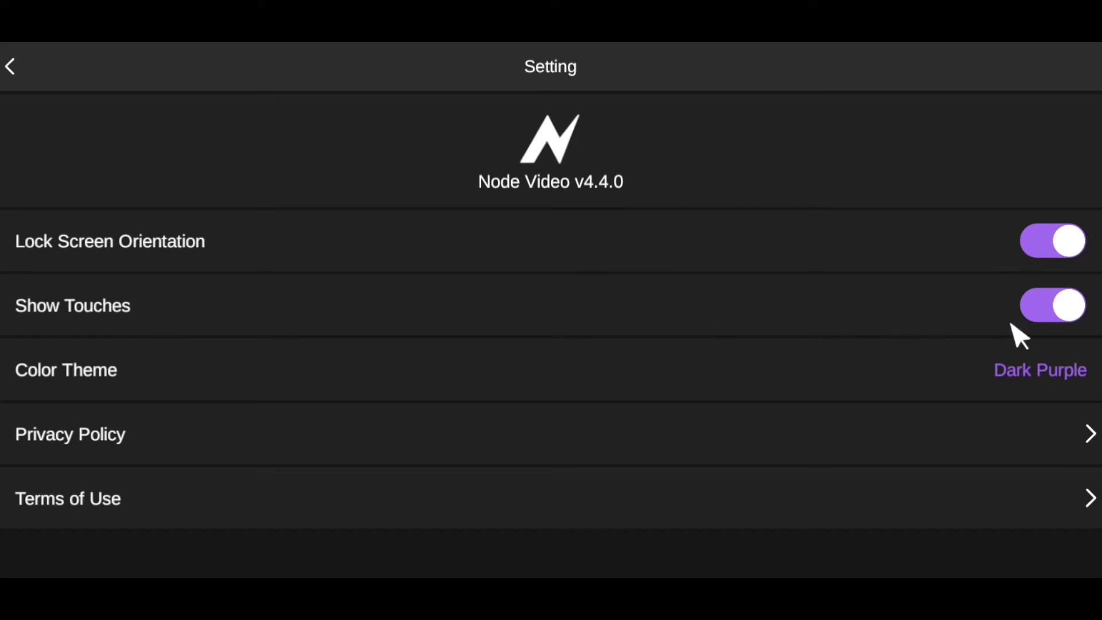
click(1065, 369)
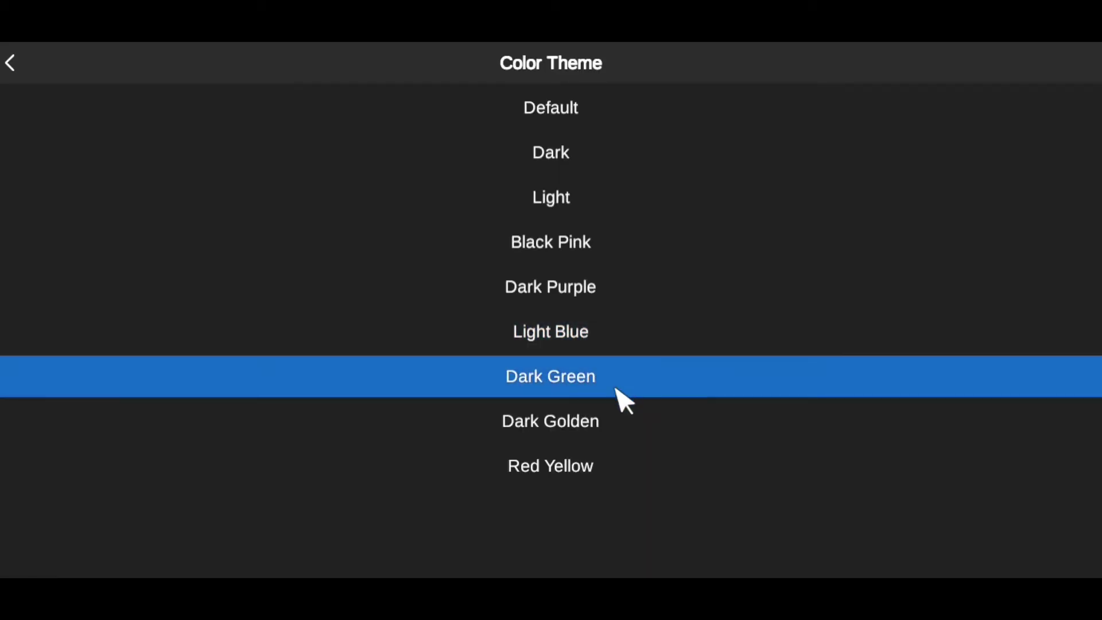
click(610, 440)
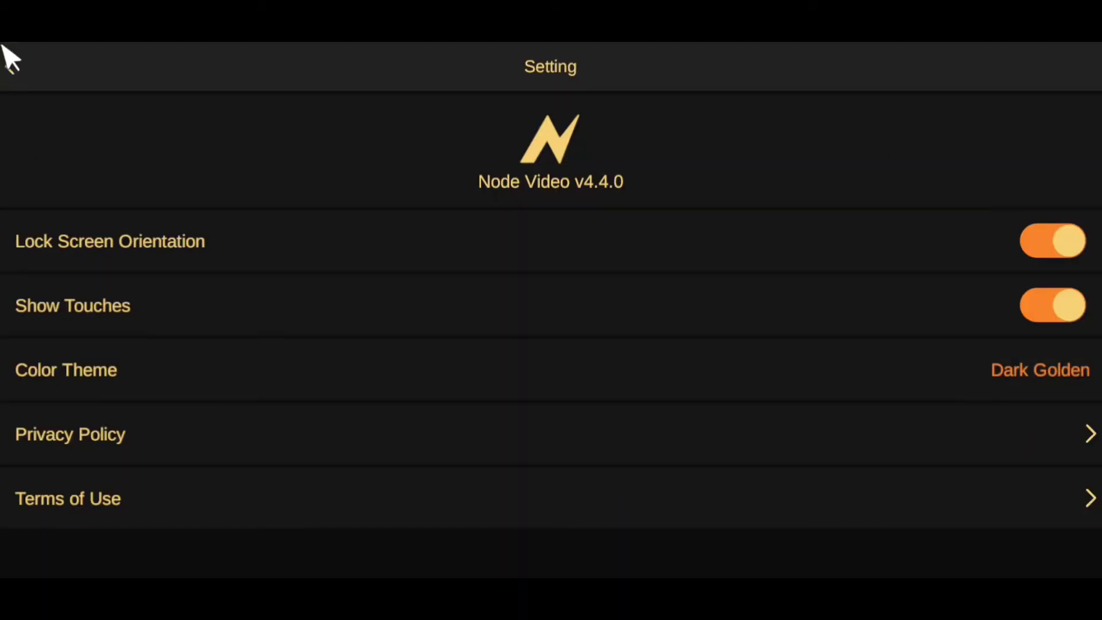
Open the newest untitled project to examine the editor in the Dark Golden theme, and return to the project list
click(10, 66)
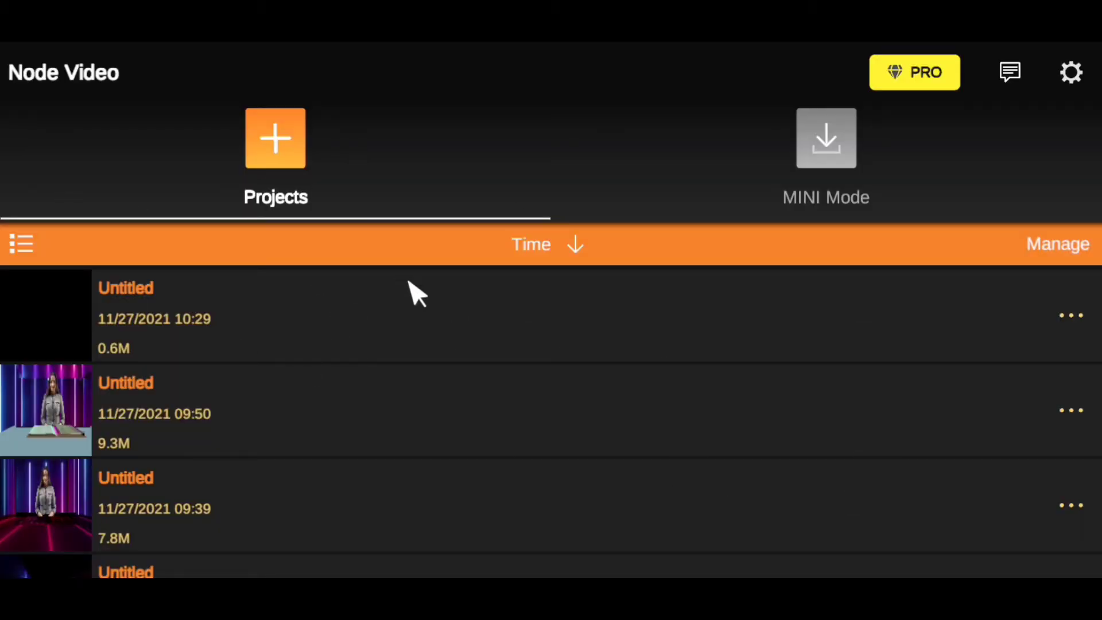
click(420, 322)
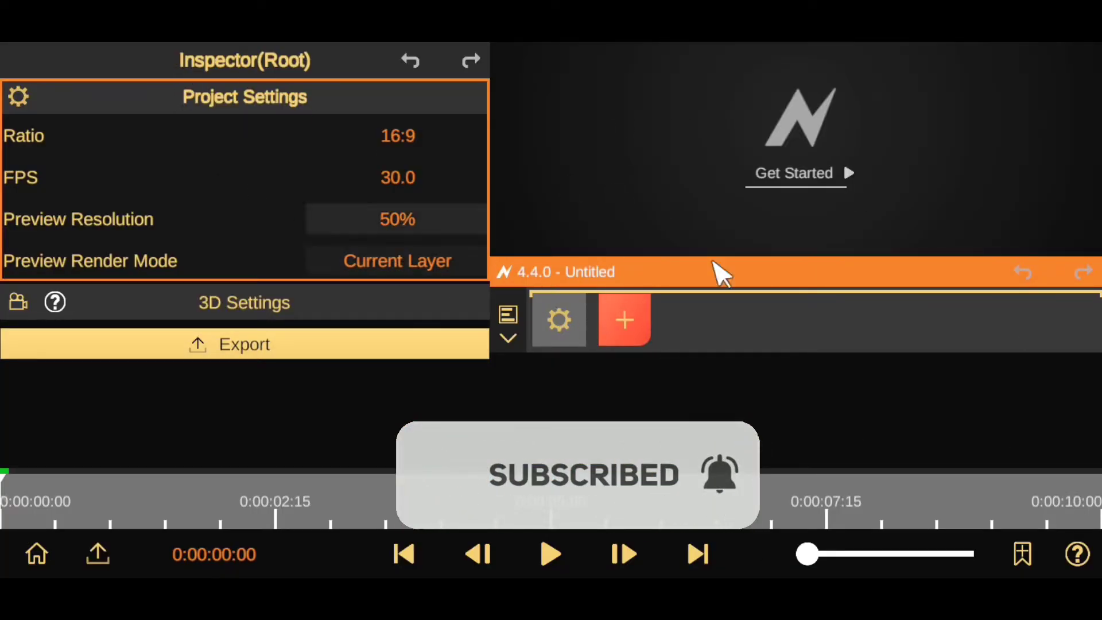
click(37, 554)
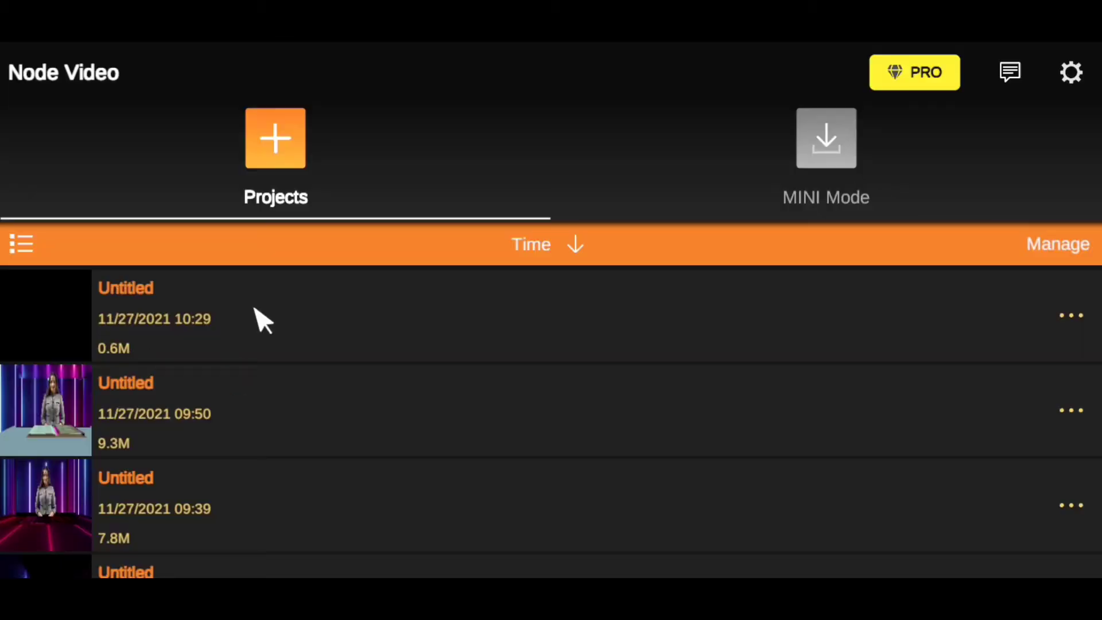
Restore the app's color theme to Dark and reopen the newest untitled project
click(1071, 74)
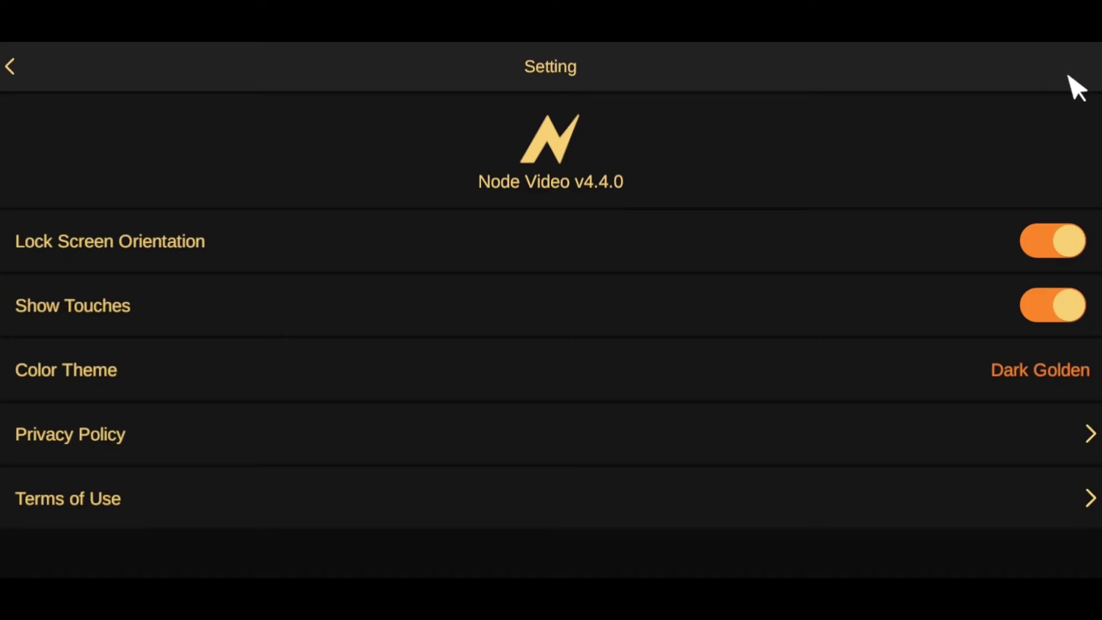
click(1052, 371)
click(1042, 373)
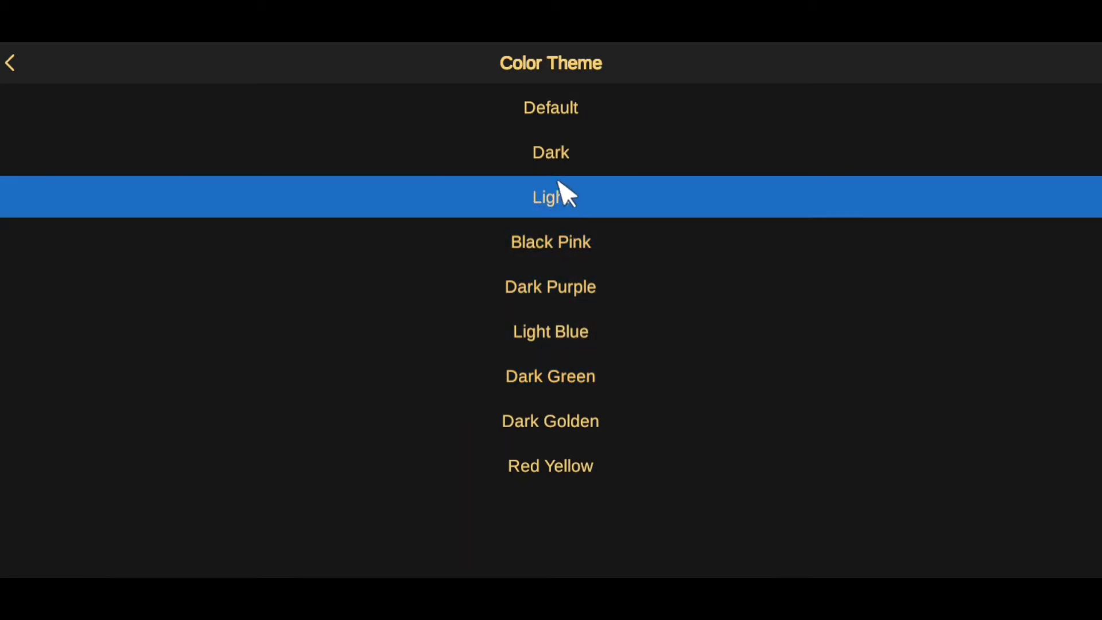
click(516, 164)
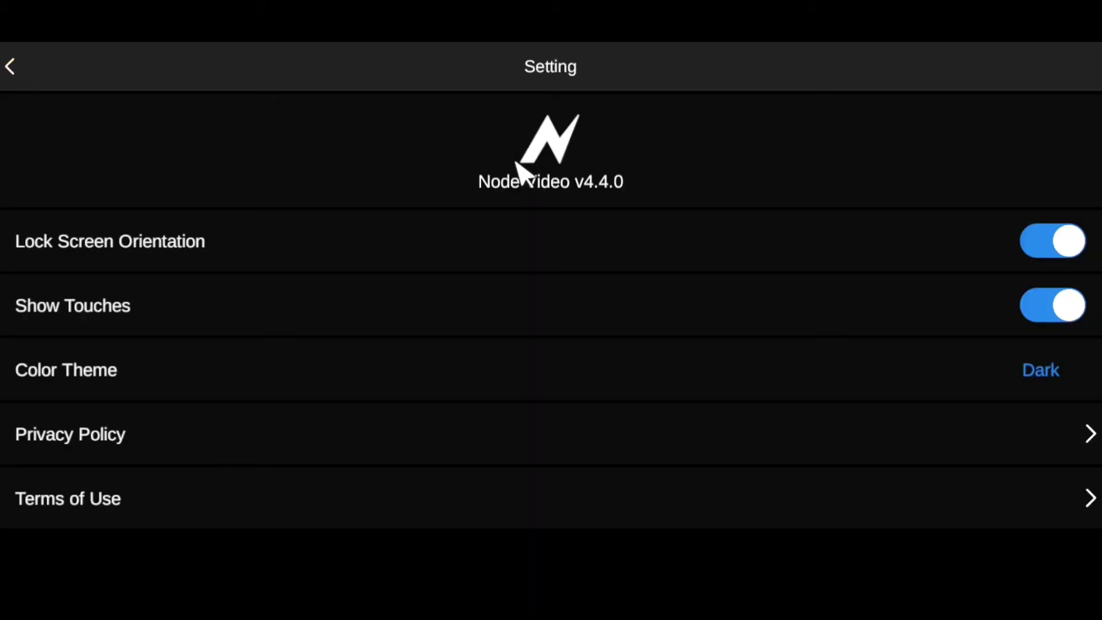
click(12, 64)
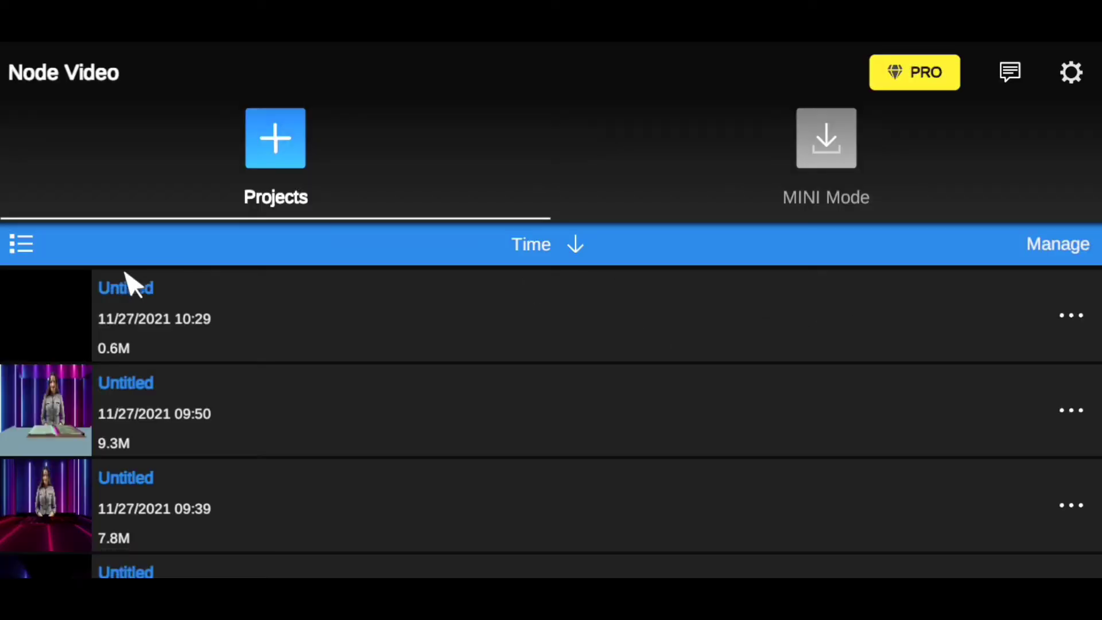
click(236, 305)
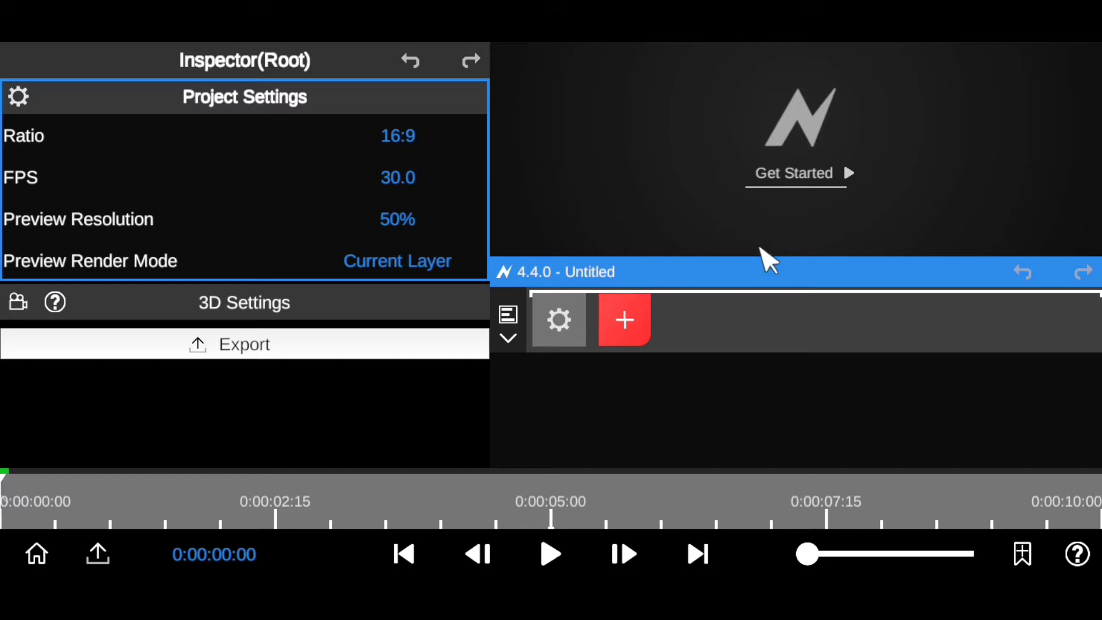
Add an image layer using the black-and-white tiled pattern picture from the phone's Screenshots folder
drag(804, 273, 817, 367)
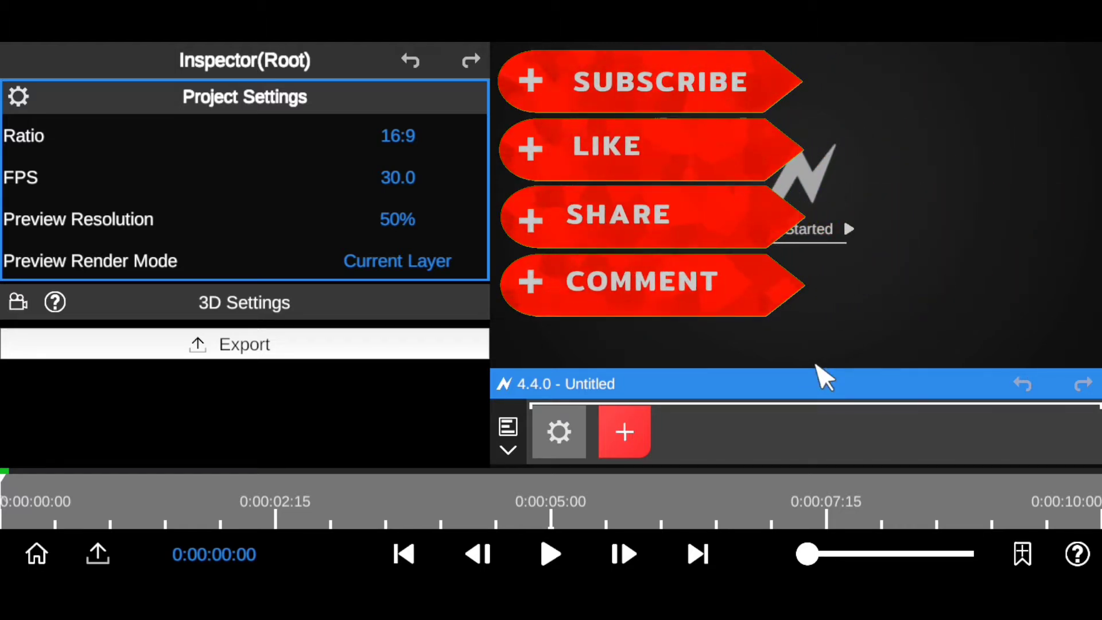
drag(789, 382, 792, 348)
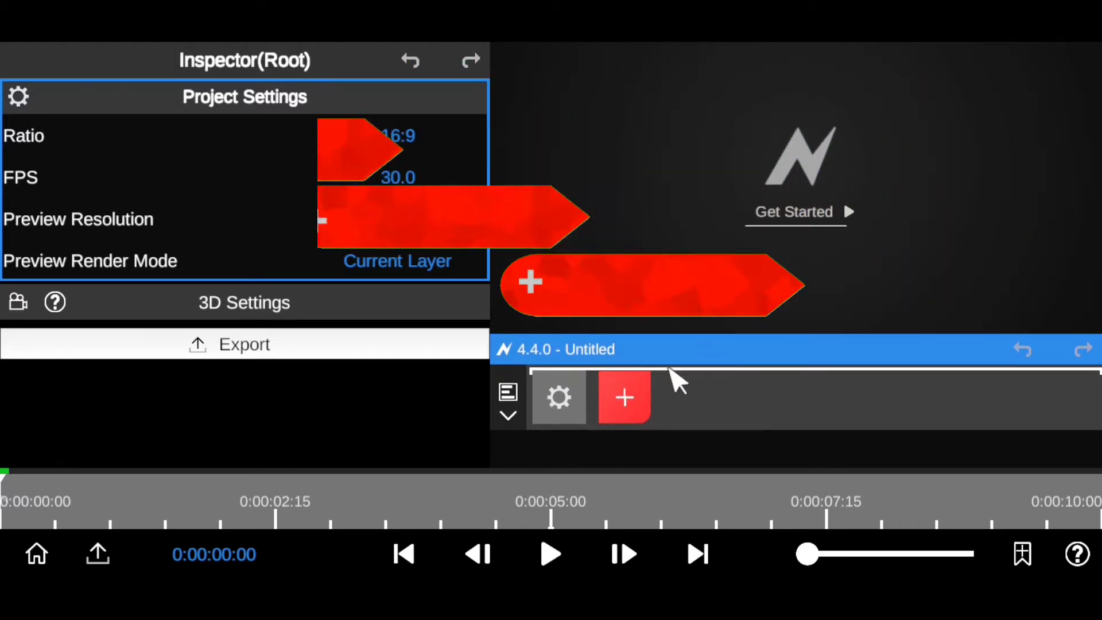
click(632, 405)
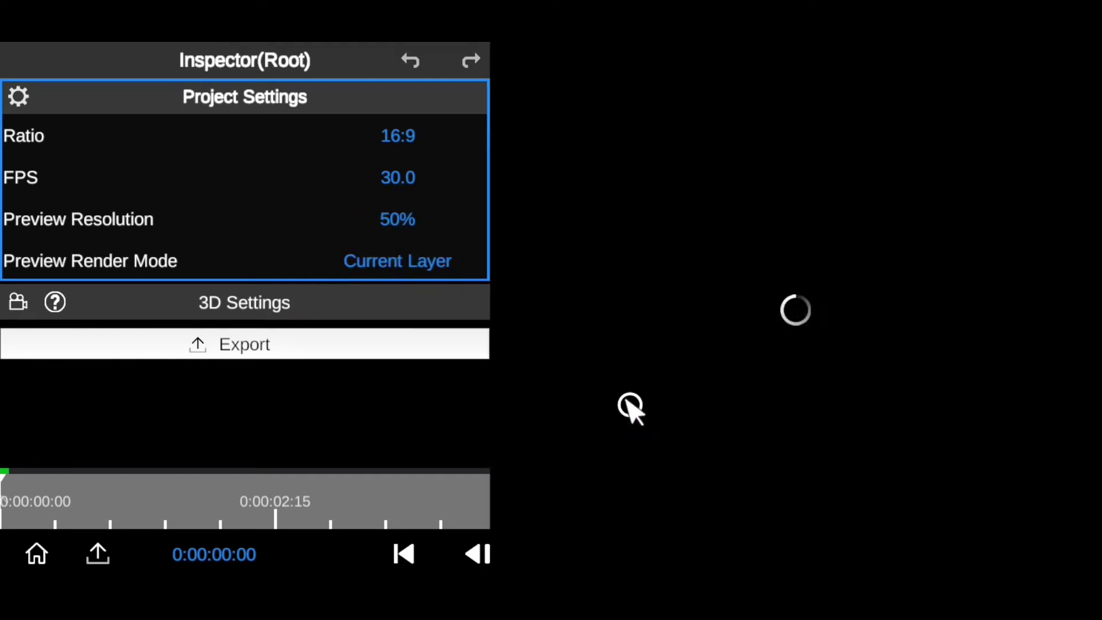
click(910, 118)
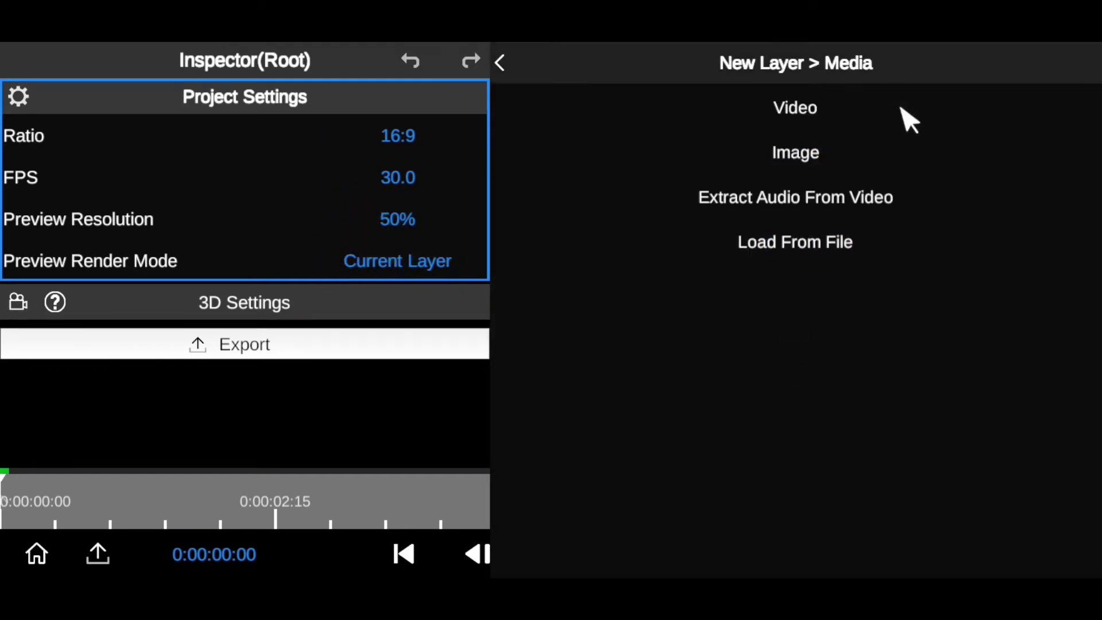
click(868, 161)
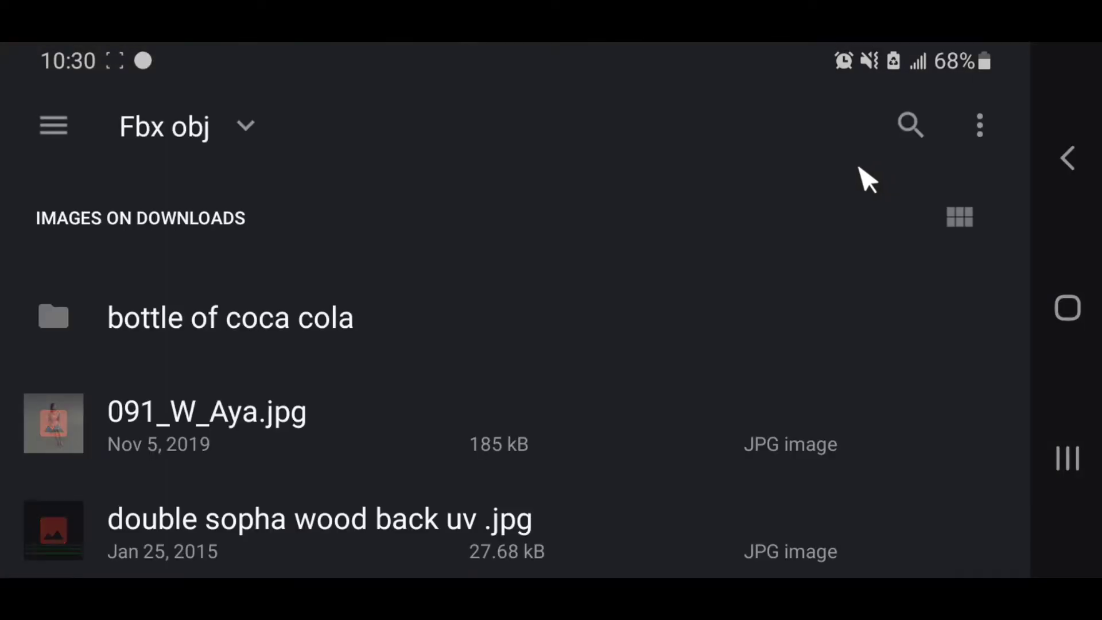
scroll(247, 499, down, 5)
click(38, 138)
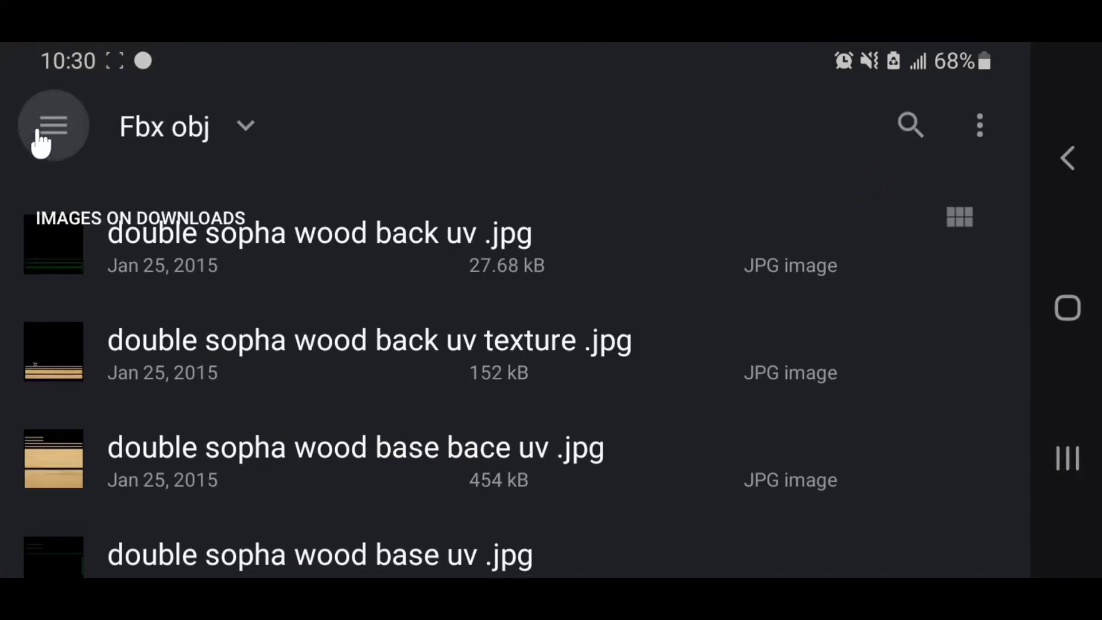
click(160, 289)
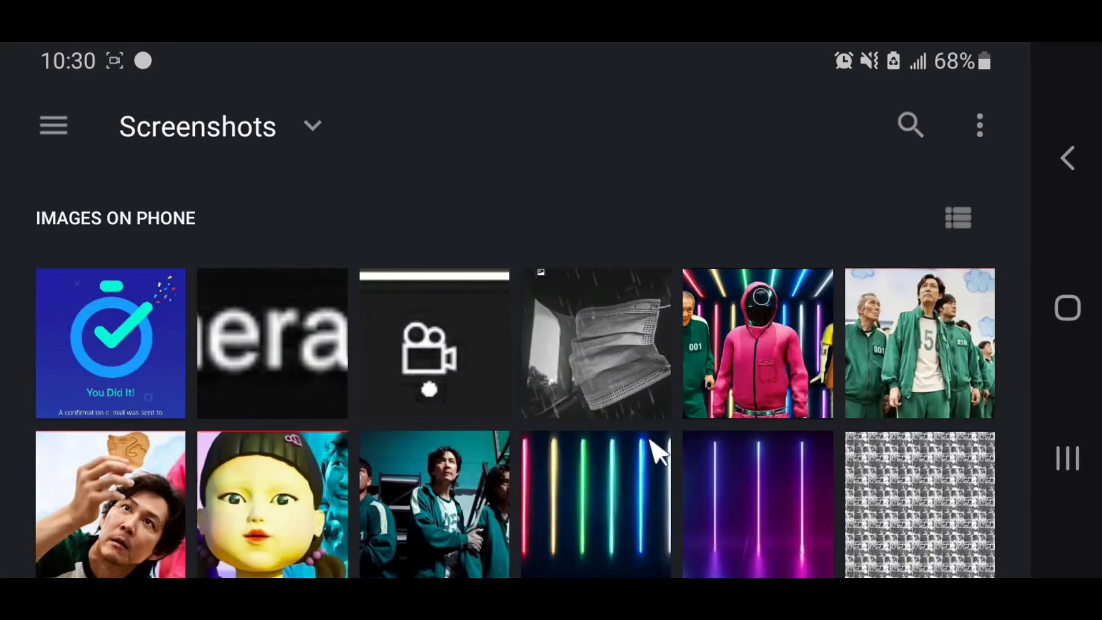
click(907, 508)
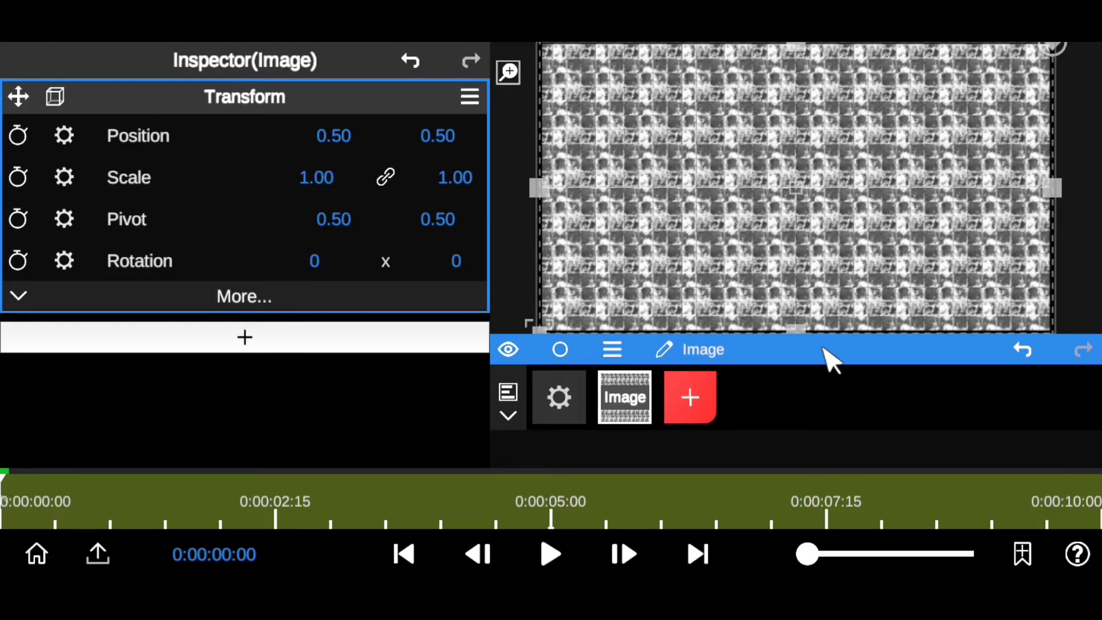
Convert the image layer's transform to 3D
drag(827, 350, 853, 357)
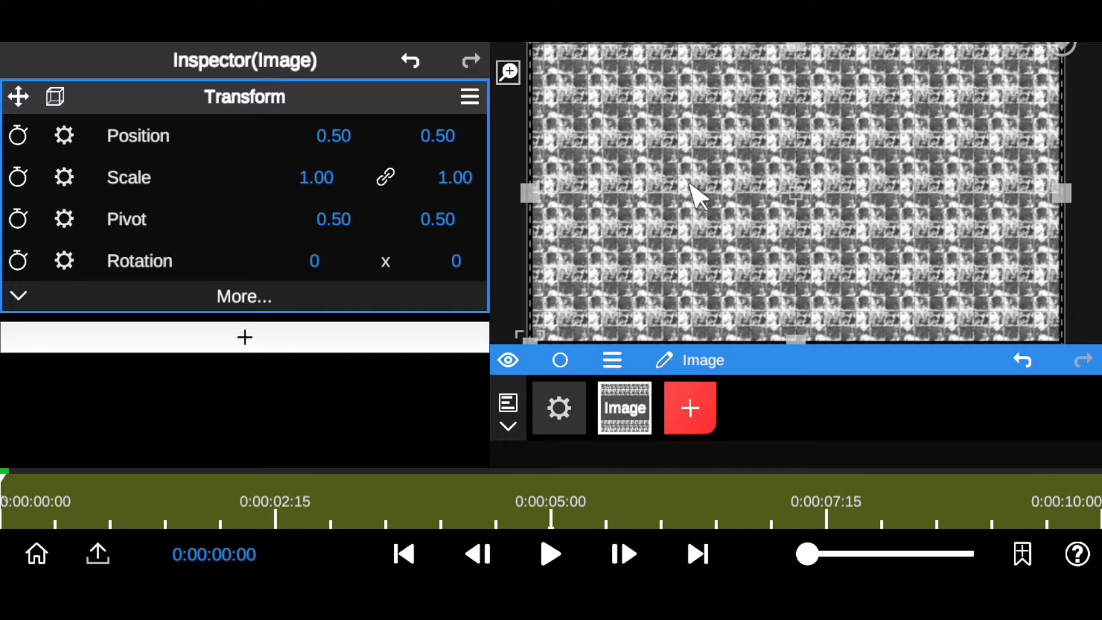
click(56, 96)
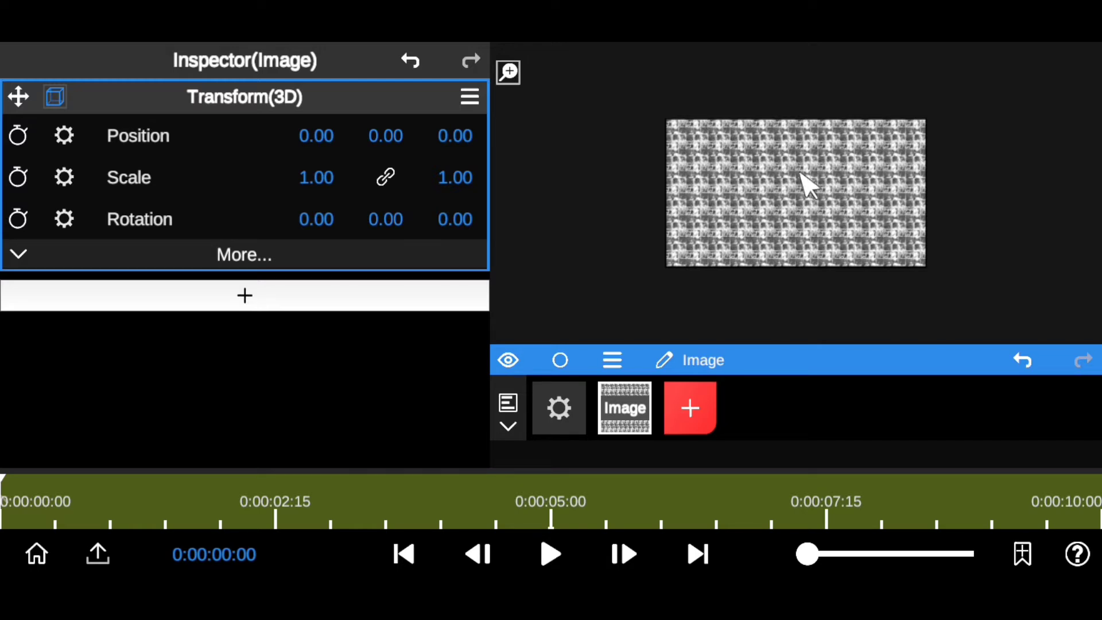
Lay the image flat by setting its X rotation to 0.25 and lower its Y position to -0.40
click(315, 219)
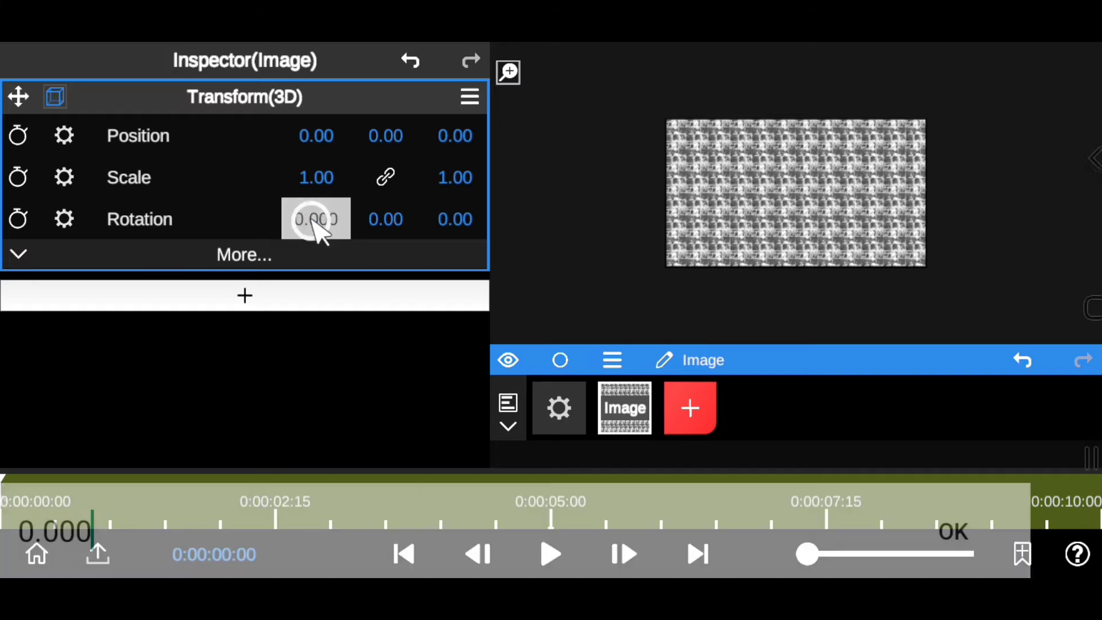
drag(68, 281, 43, 281)
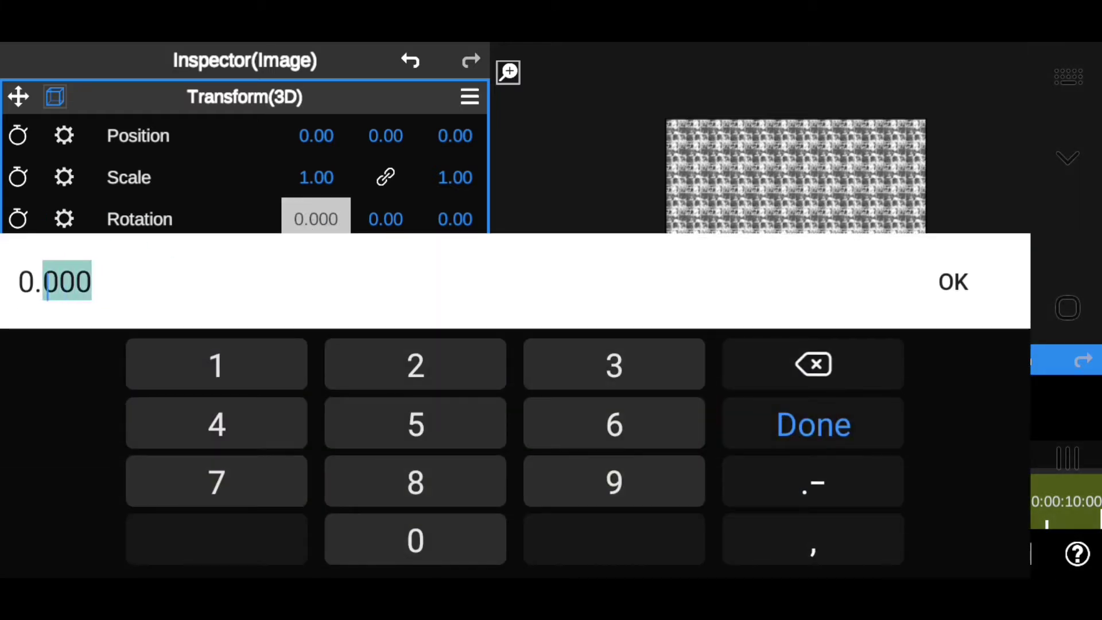
click(440, 383)
click(440, 441)
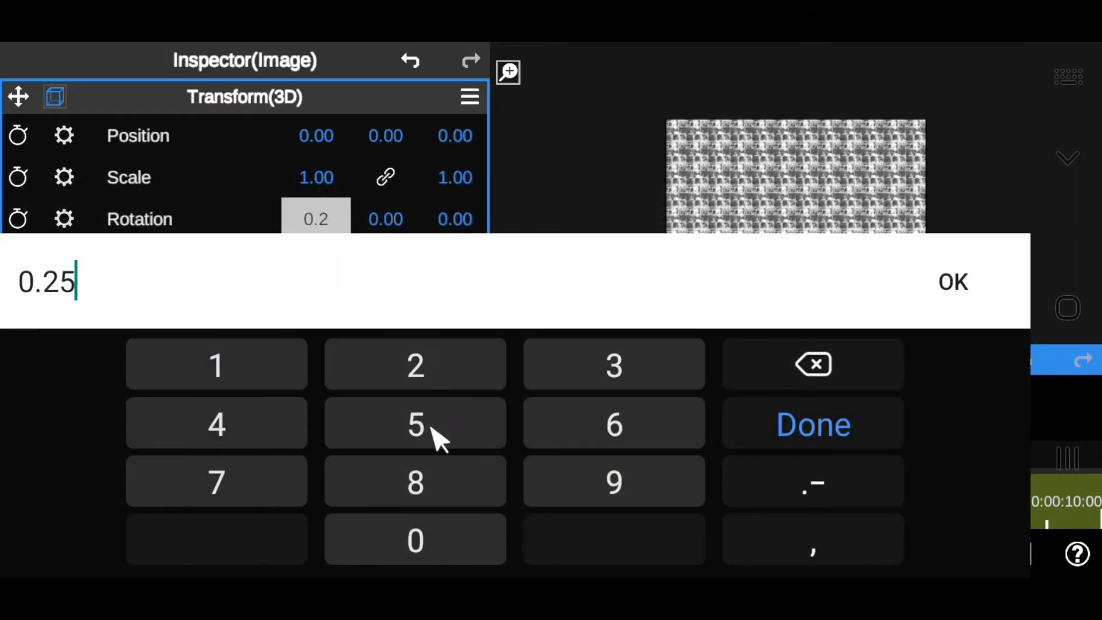
click(474, 551)
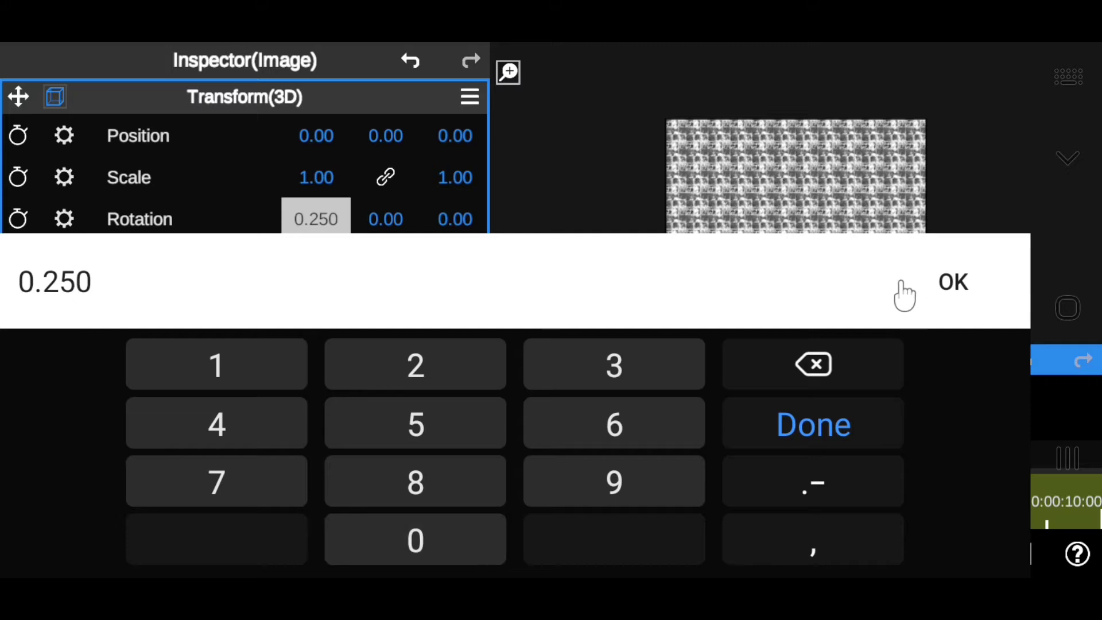
click(953, 282)
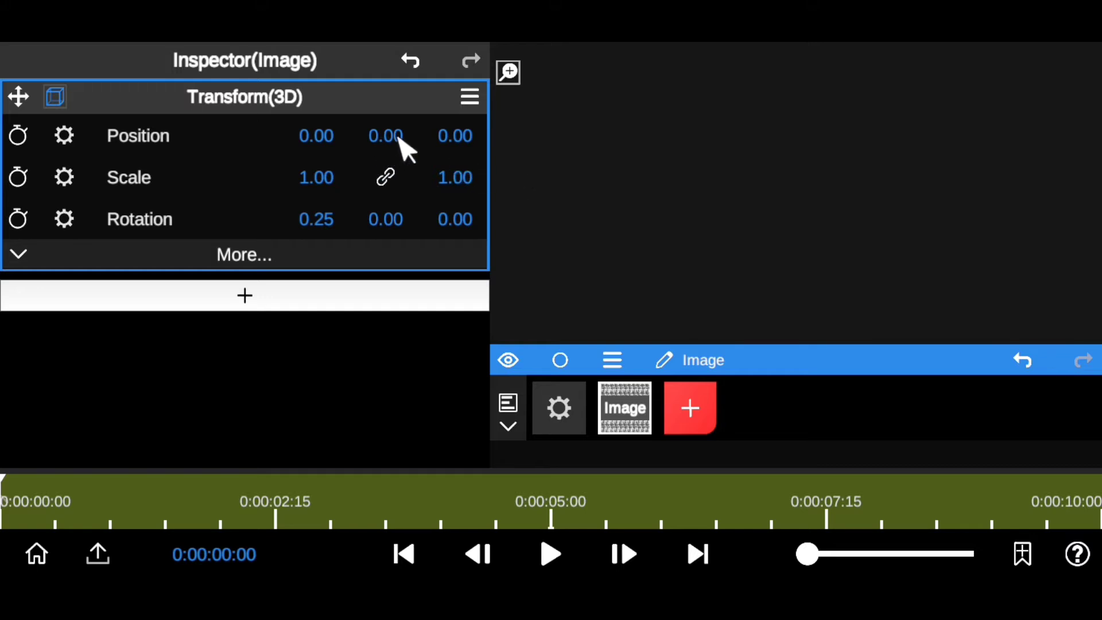
drag(404, 150, 409, 246)
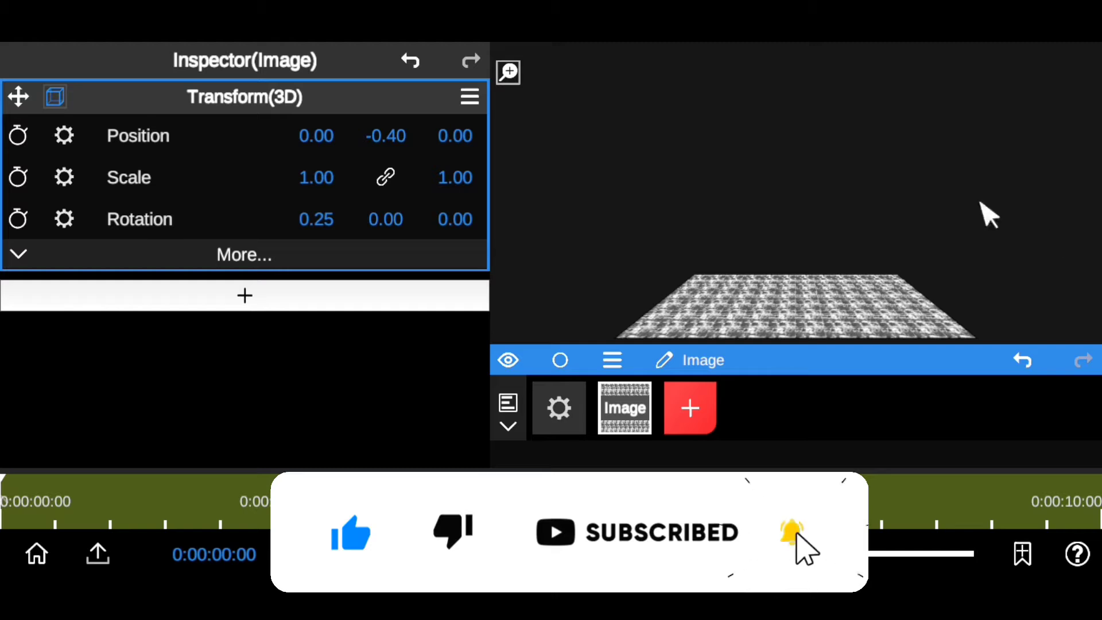
Set the floor image's linked scale to 3.96 so the tiled floor fills the width of the frame
mouse_move(320, 179)
mouse_down()
mouse_move(305, 261)
mouse_move(329, 178)
mouse_up()
click(329, 177)
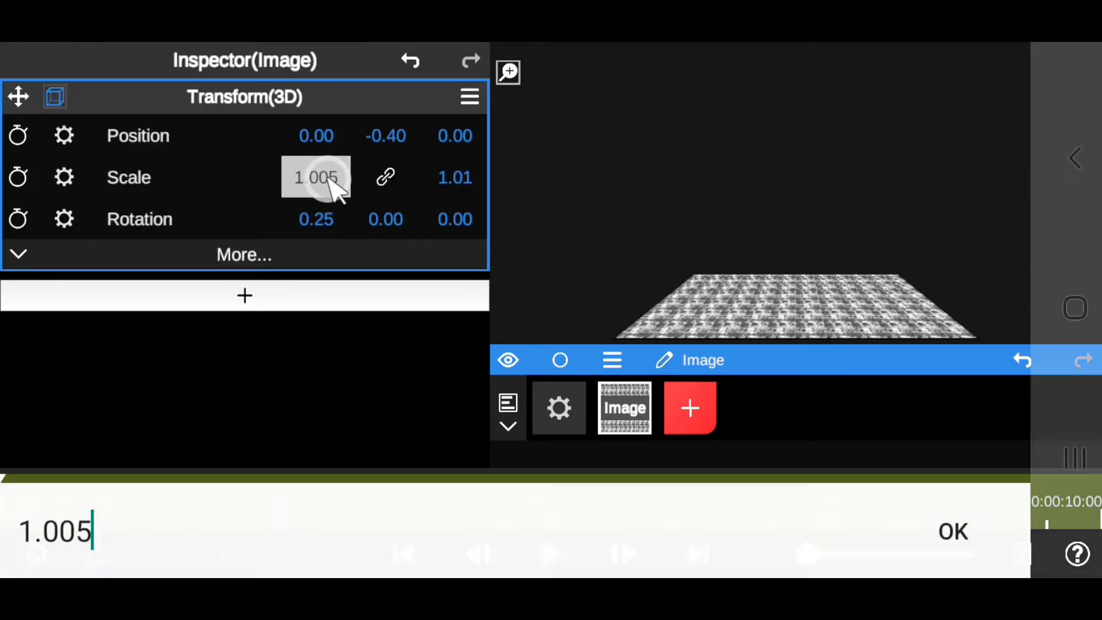
key(shift+Left)
key(shift+Left)
key(shift+Left)
key(shift+Left)
key(shift+Left)
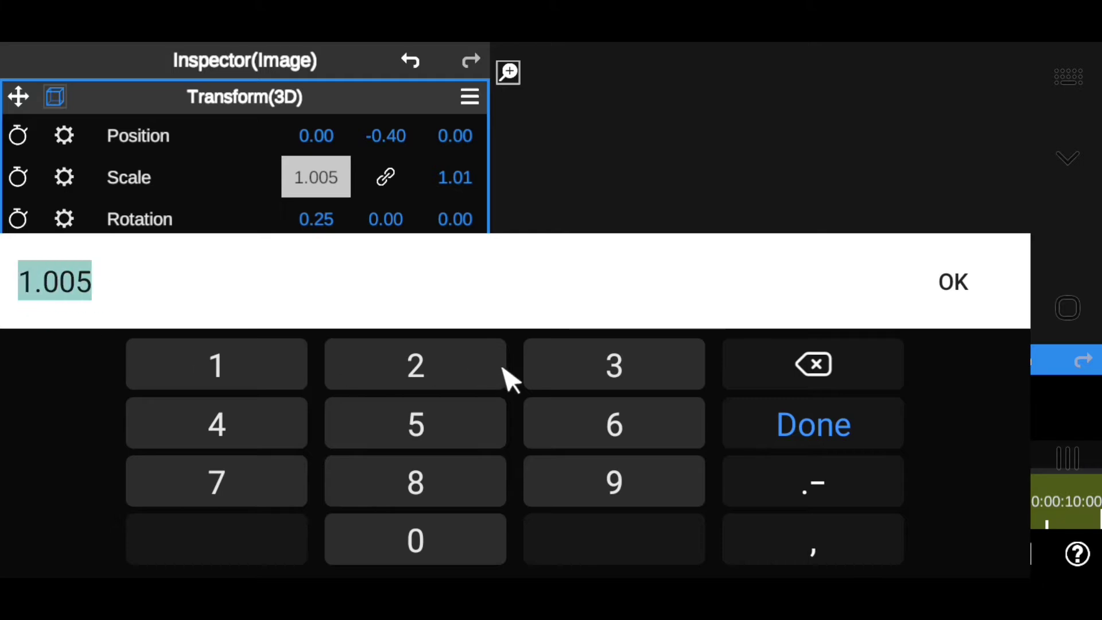
click(621, 368)
click(812, 488)
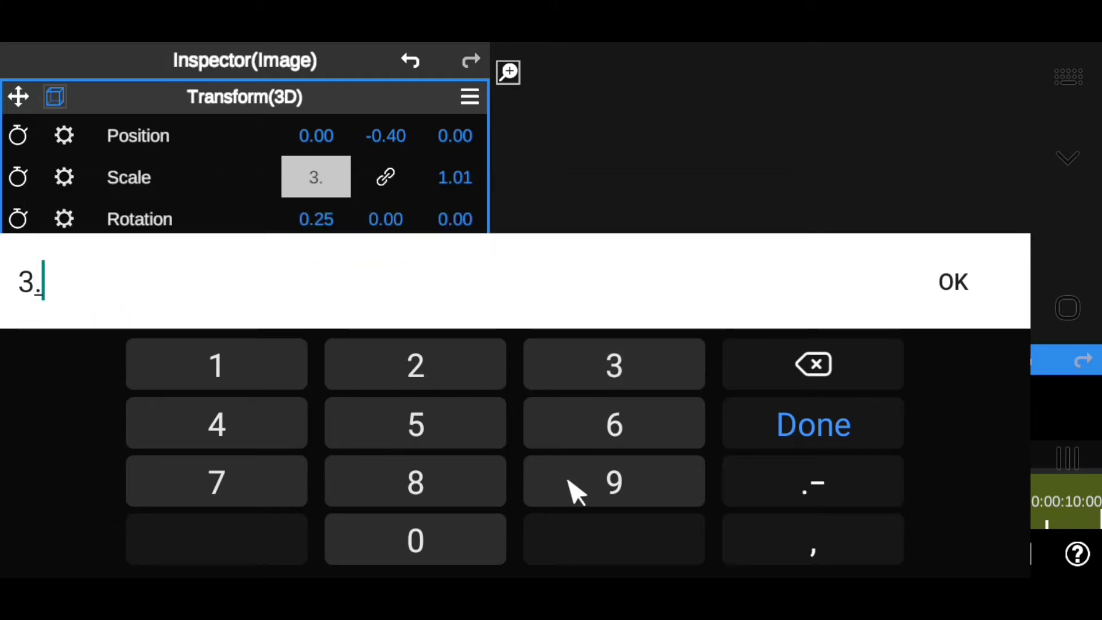
click(576, 491)
click(606, 436)
click(947, 280)
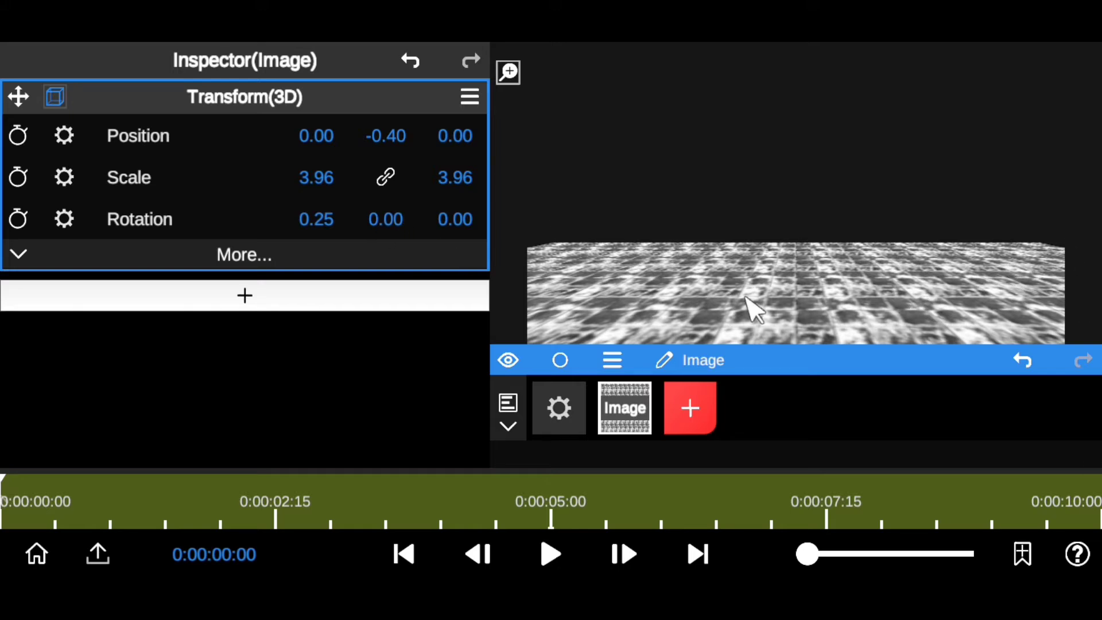
Add an image layer using the blue-to-pink vertical neon lights picture from the phone's Screenshots folder
mouse_move(849, 347)
mouse_down()
mouse_move(848, 381)
mouse_move(851, 346)
mouse_move(846, 360)
mouse_up()
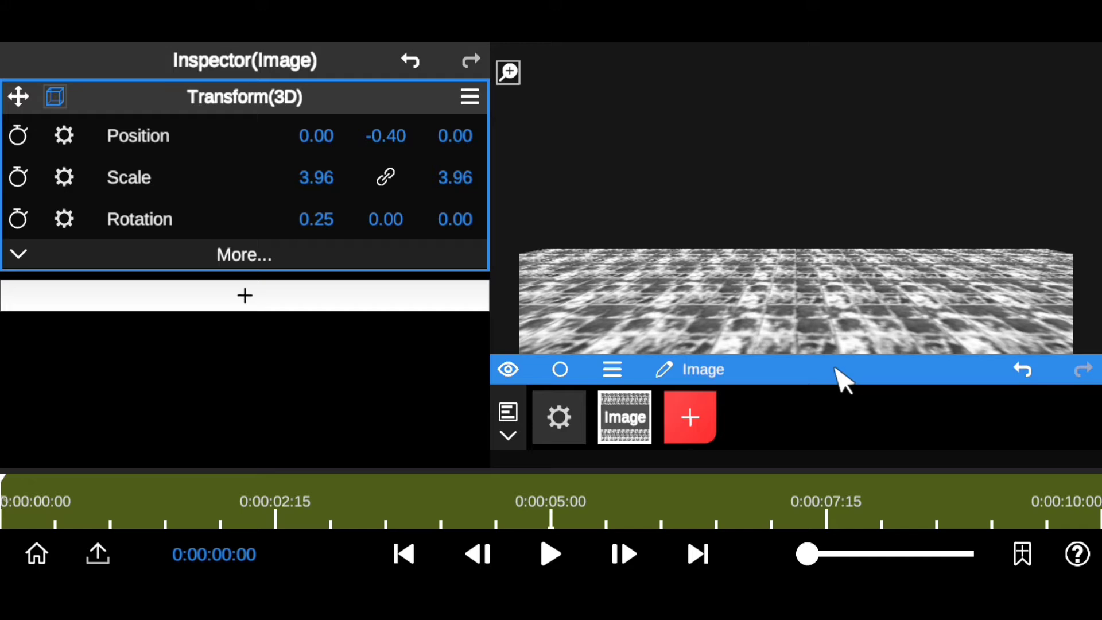
click(689, 418)
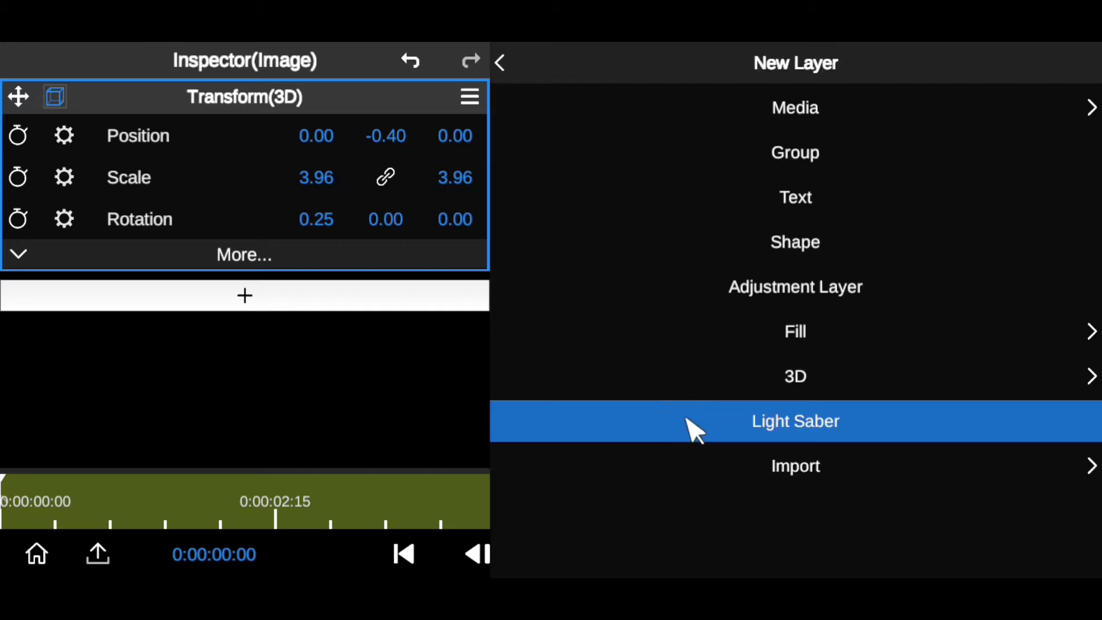
click(934, 110)
click(958, 163)
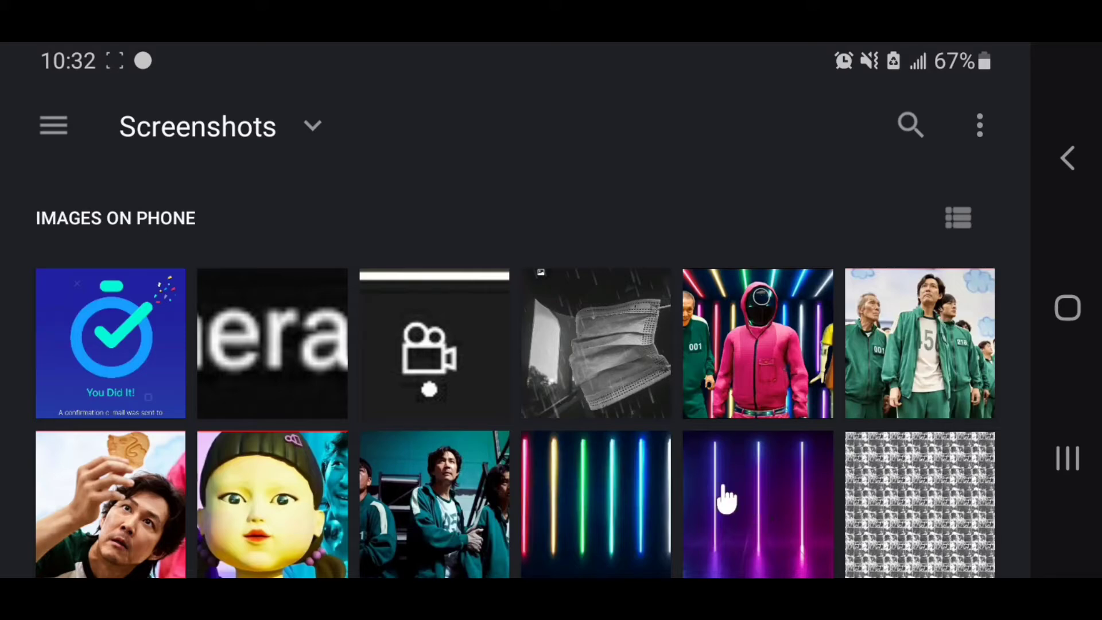
click(726, 499)
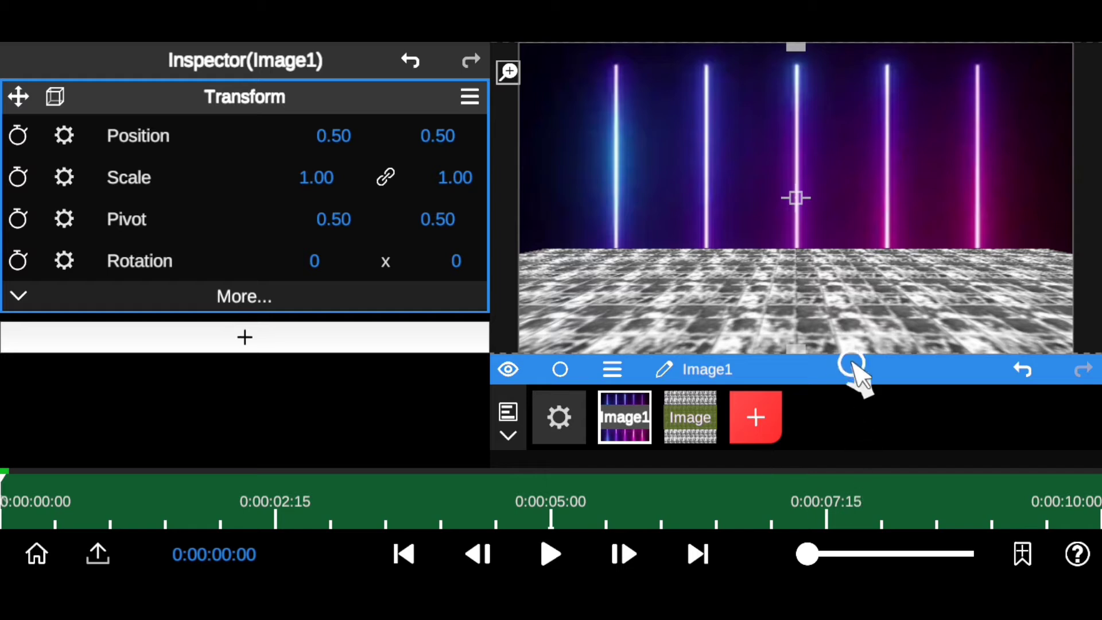
drag(849, 363, 852, 387)
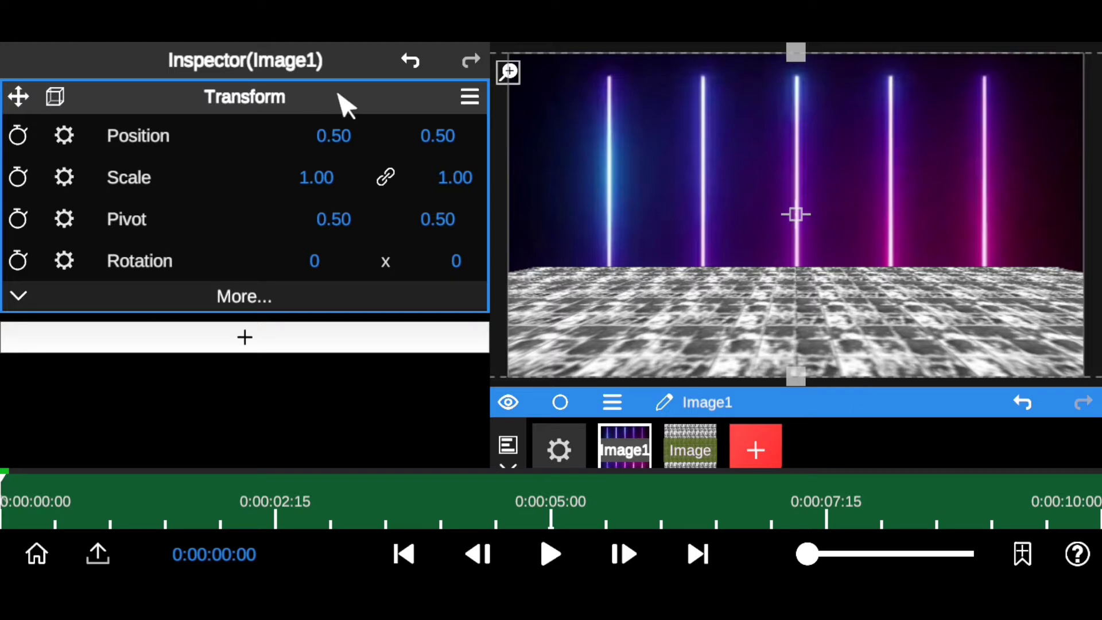
Convert the neon image layer's transform to 3D and enlarge it to scale 1.50
mouse_move(343, 132)
mouse_down()
mouse_move(364, 192)
mouse_move(344, 135)
mouse_up()
click(411, 60)
click(56, 96)
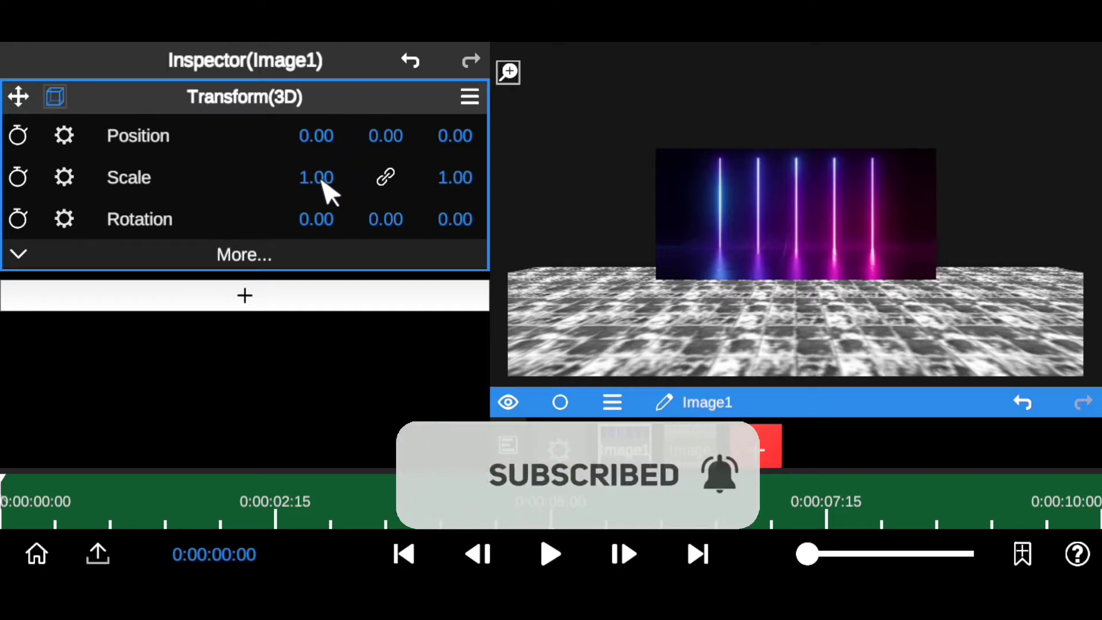
drag(321, 183, 332, 49)
drag(336, 184, 319, 54)
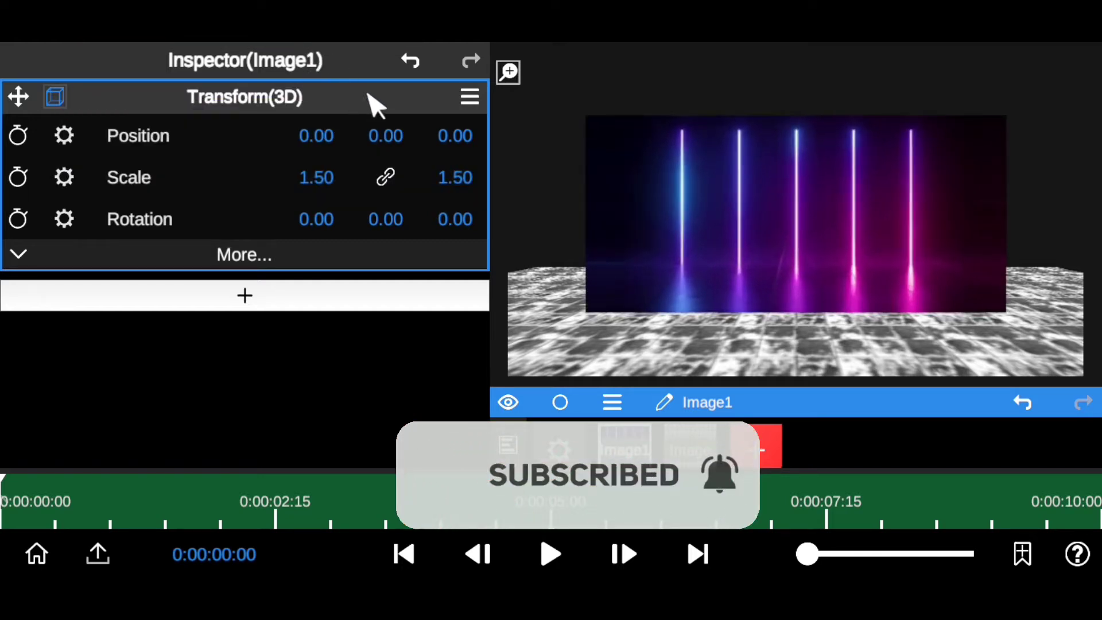
Push the neon image back to Z position 0.84 and enlarge it to scale 2.65
drag(459, 144, 476, 195)
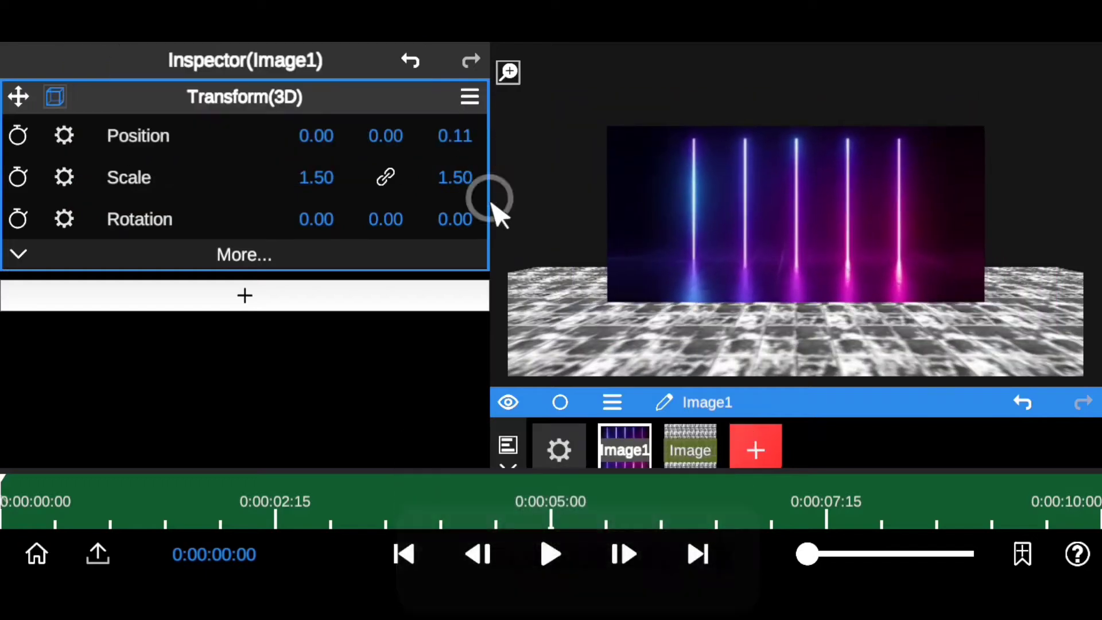
drag(459, 144, 463, 86)
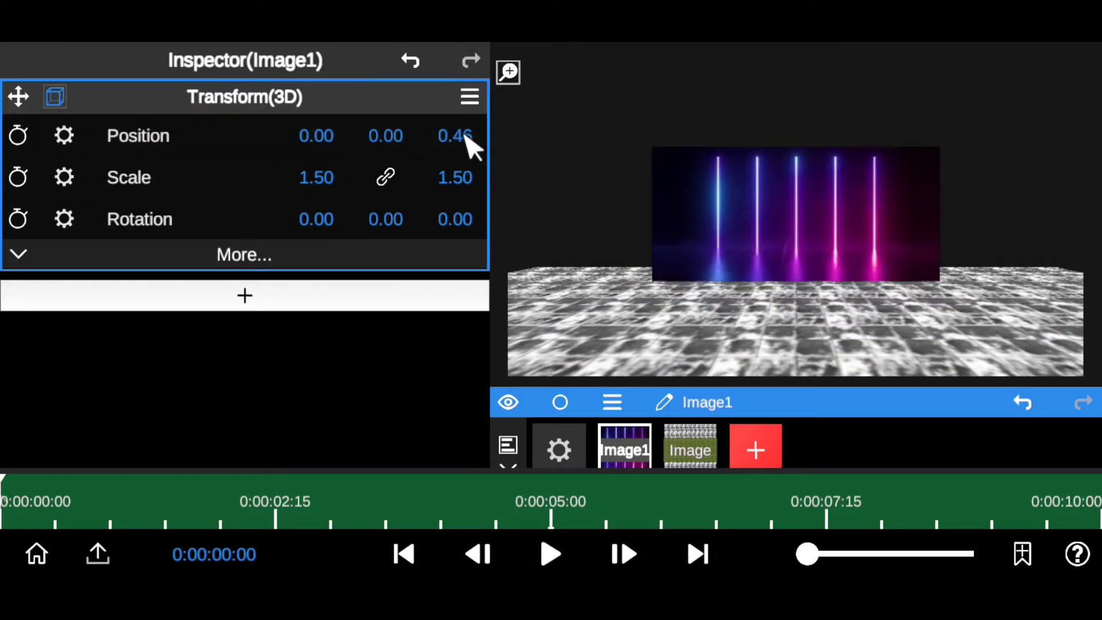
drag(468, 144, 445, 109)
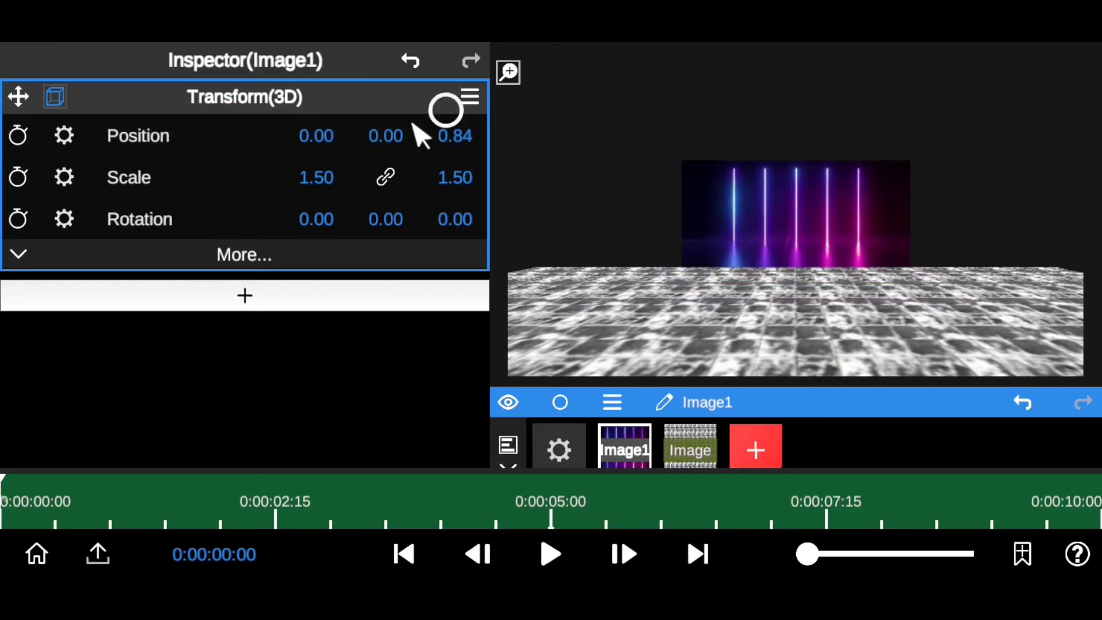
mouse_move(310, 173)
mouse_down()
mouse_move(315, 104)
mouse_move(320, 148)
mouse_move(308, 168)
mouse_up()
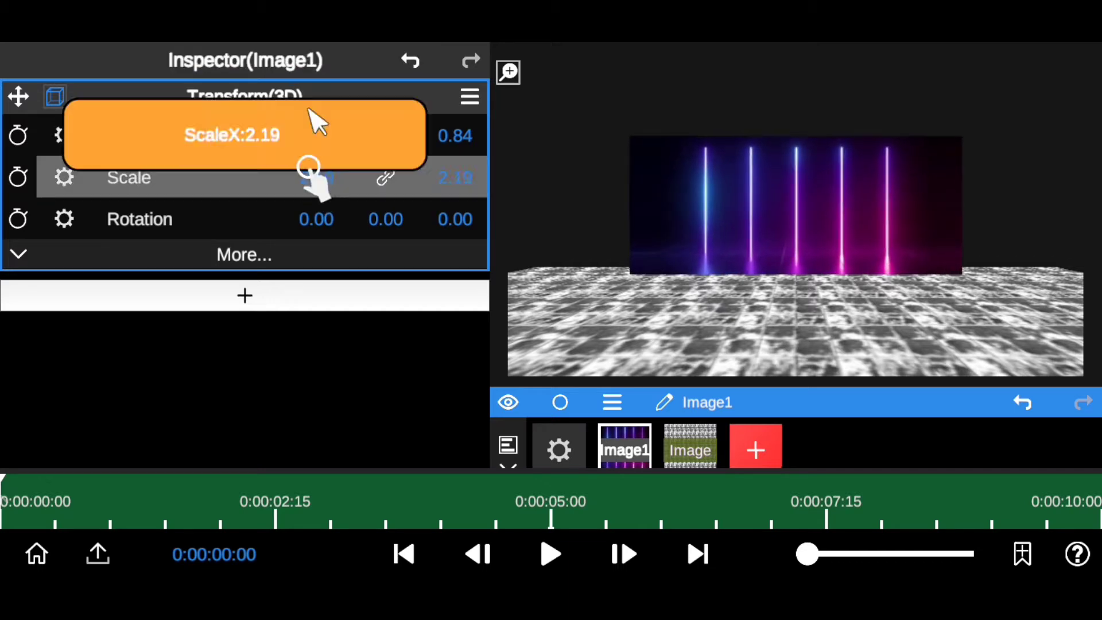
drag(318, 122, 342, 104)
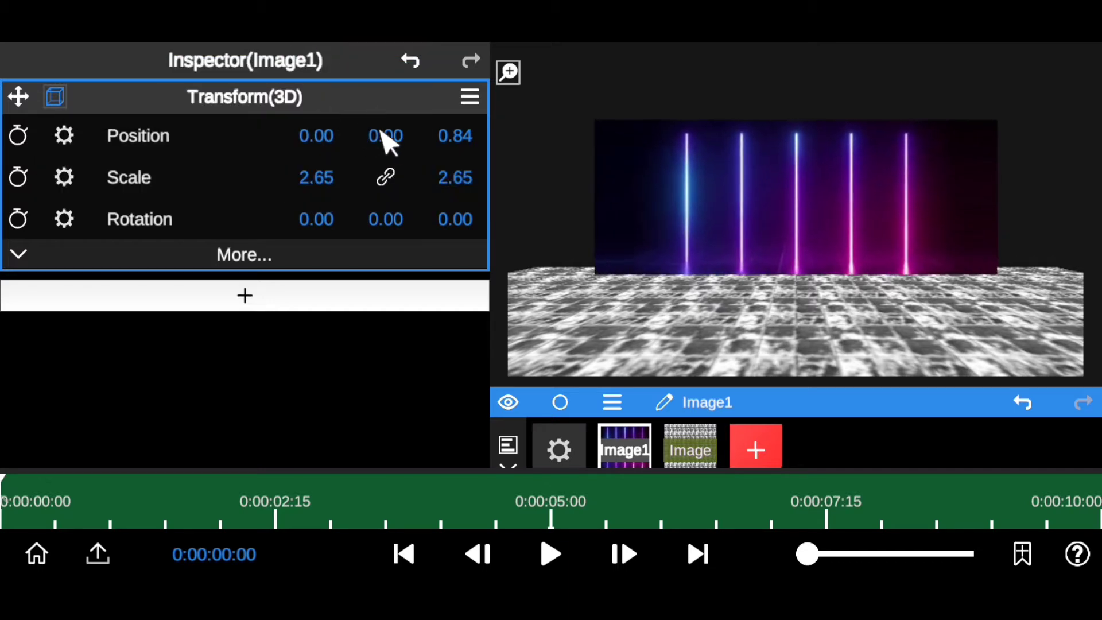
Raise the neon image to Y position 0.27 and enlarge it to scale 3.38
drag(386, 140, 391, 55)
drag(396, 148, 394, 152)
drag(327, 191, 310, 115)
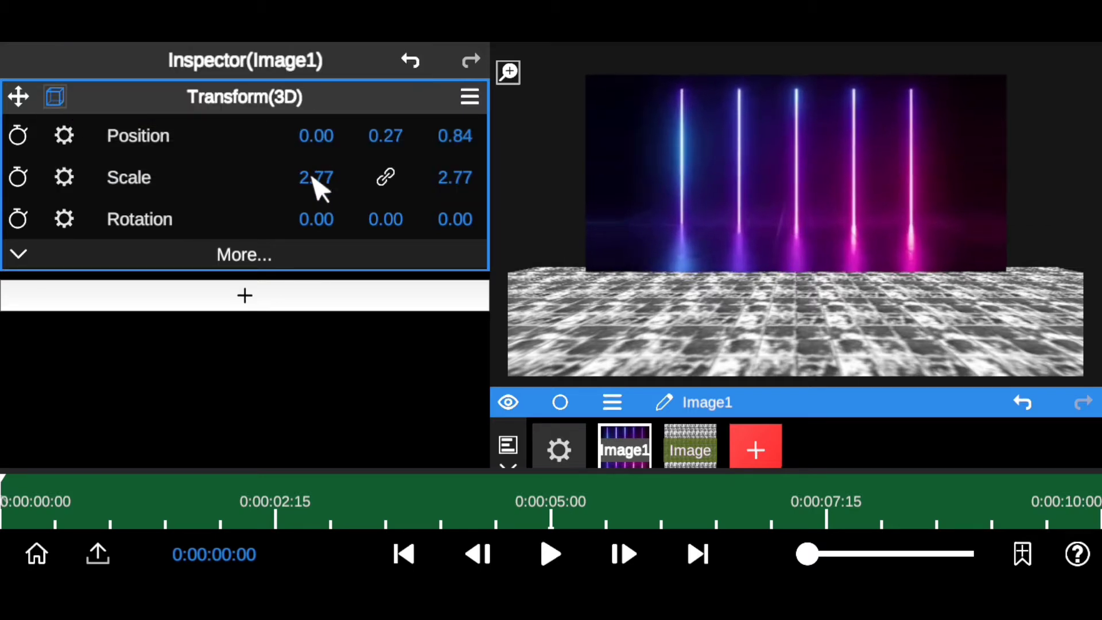
drag(316, 184, 315, 117)
drag(315, 185, 315, 116)
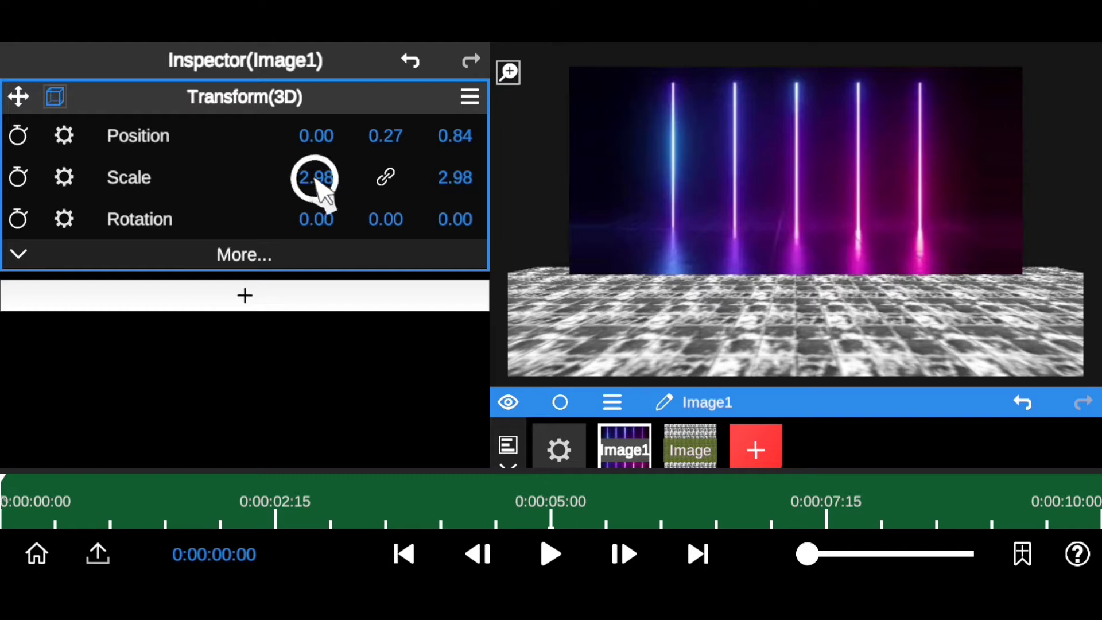
drag(315, 185, 314, 112)
drag(320, 185, 465, 60)
Fit the neon image at the floor's back edge with Y position 0.39, Z position 1.36 and scale 4.07
drag(455, 140, 448, 96)
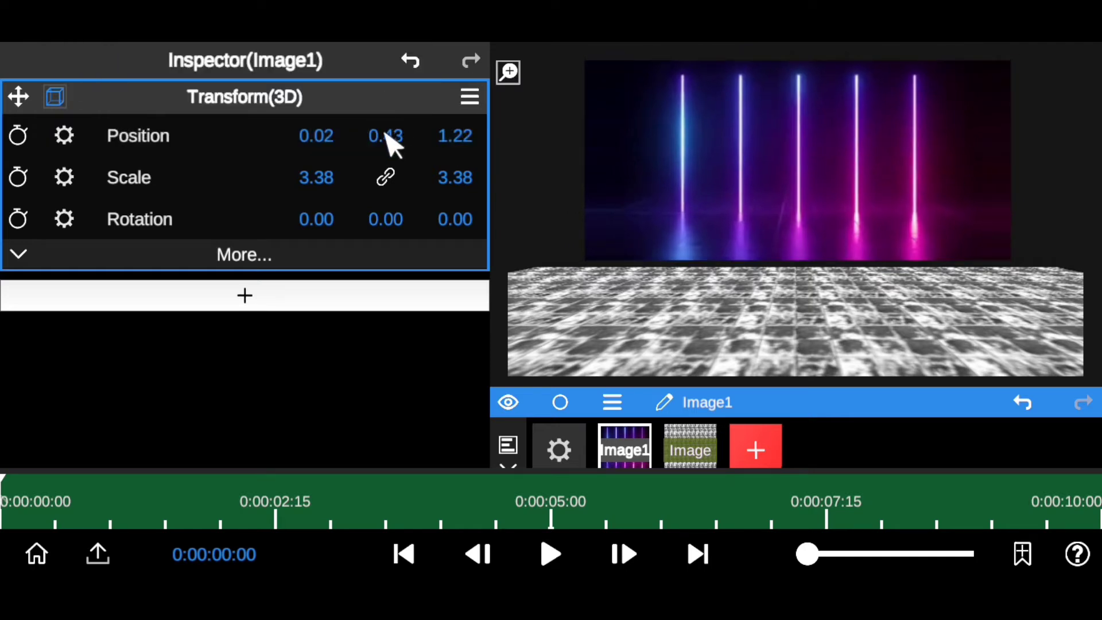
mouse_move(385, 132)
mouse_down()
mouse_move(387, 154)
mouse_move(389, 142)
mouse_up()
drag(316, 178, 339, 103)
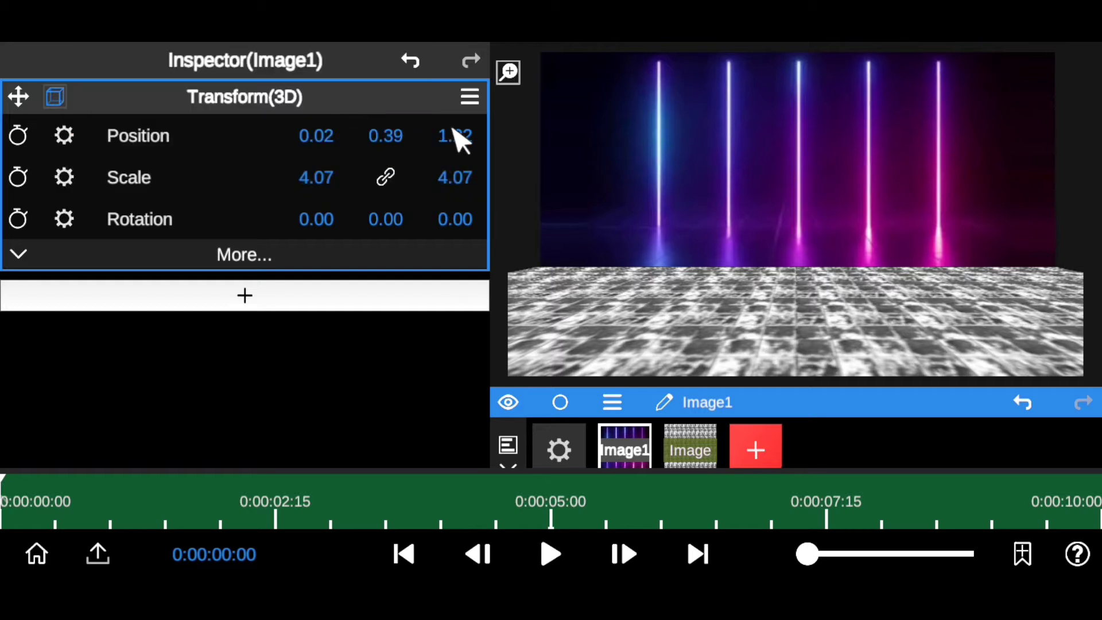
drag(457, 138, 461, 97)
Rename the neon image layer as ImageB
drag(812, 399, 698, 356)
click(665, 331)
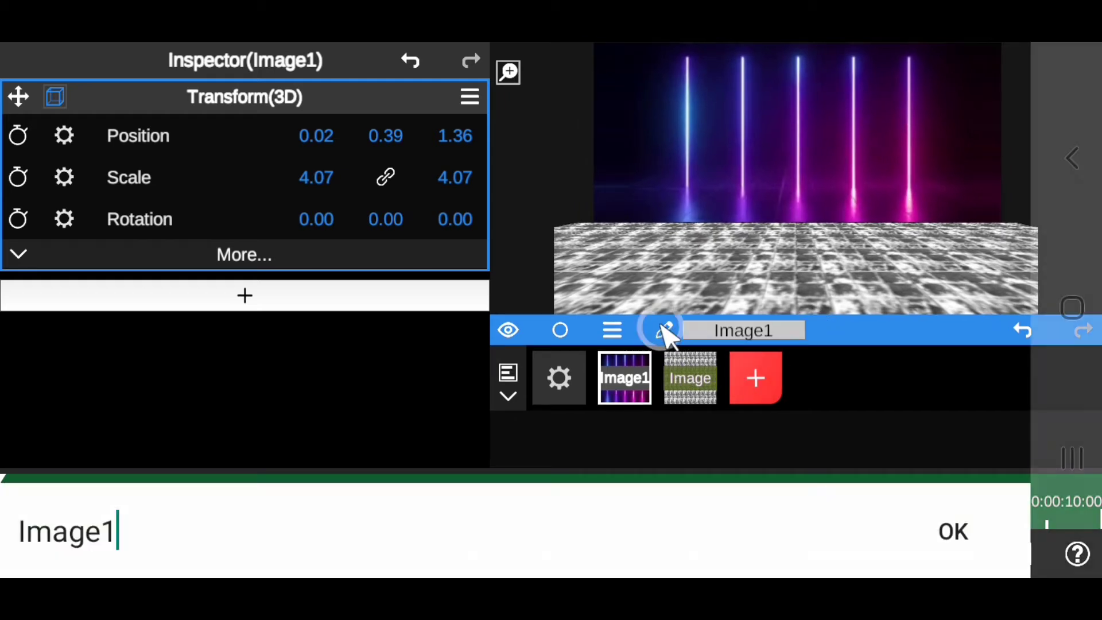
drag(103, 198, 130, 212)
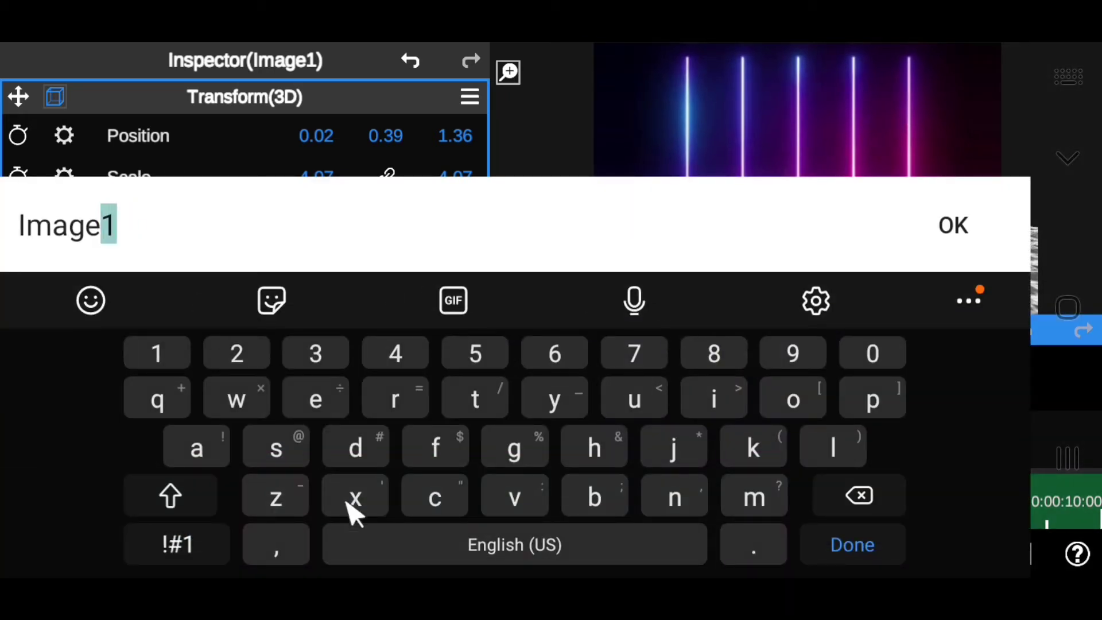
click(172, 499)
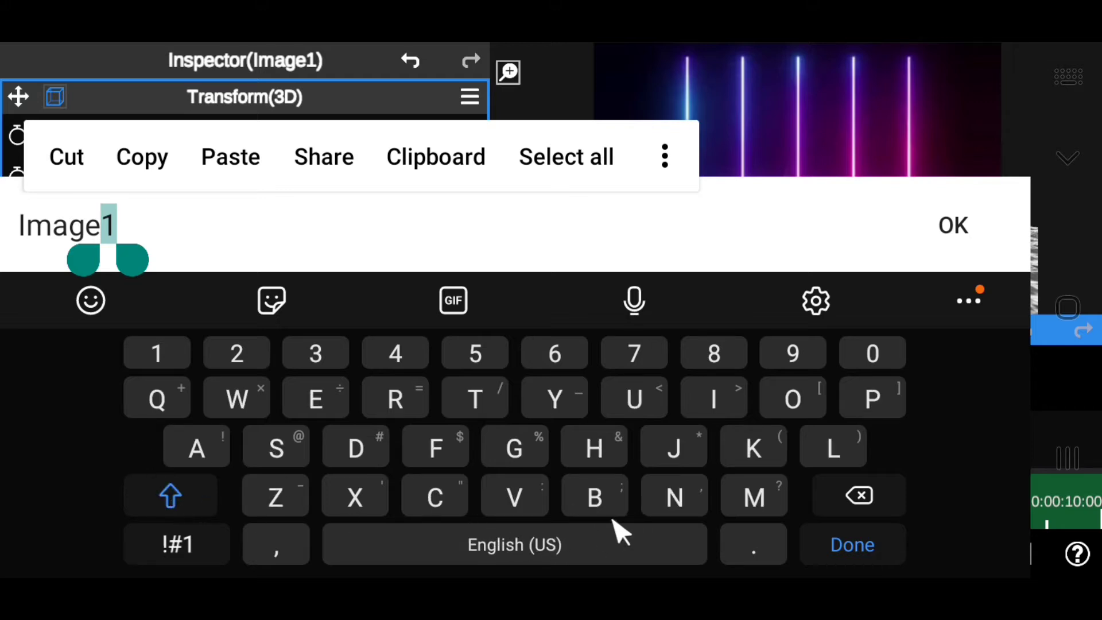
click(595, 499)
click(950, 230)
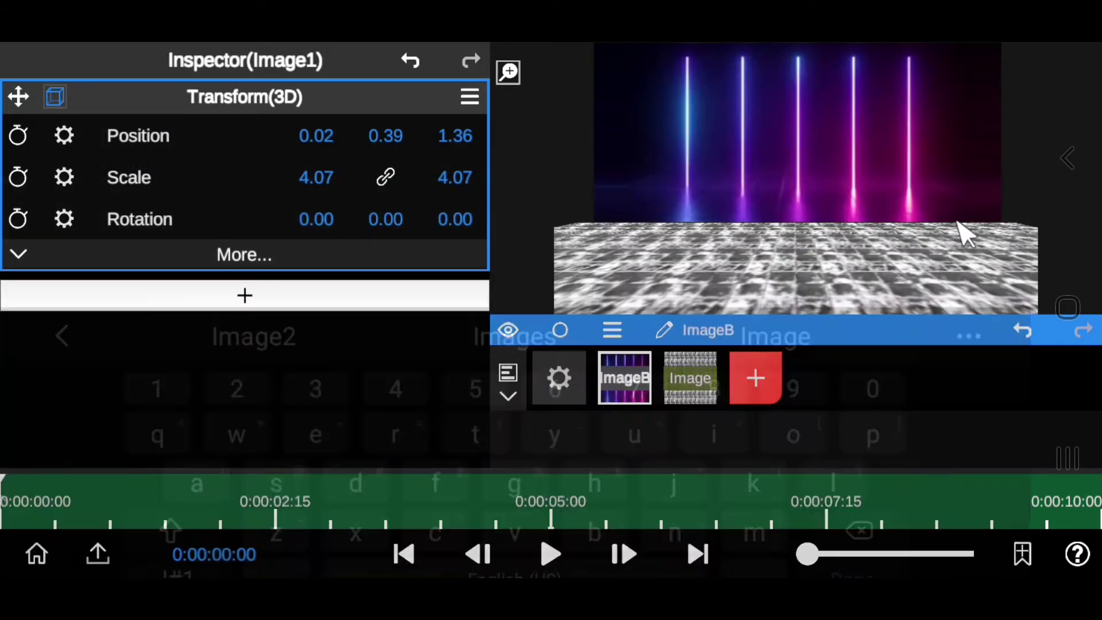
Duplicate the ImageB layer
drag(867, 336, 866, 391)
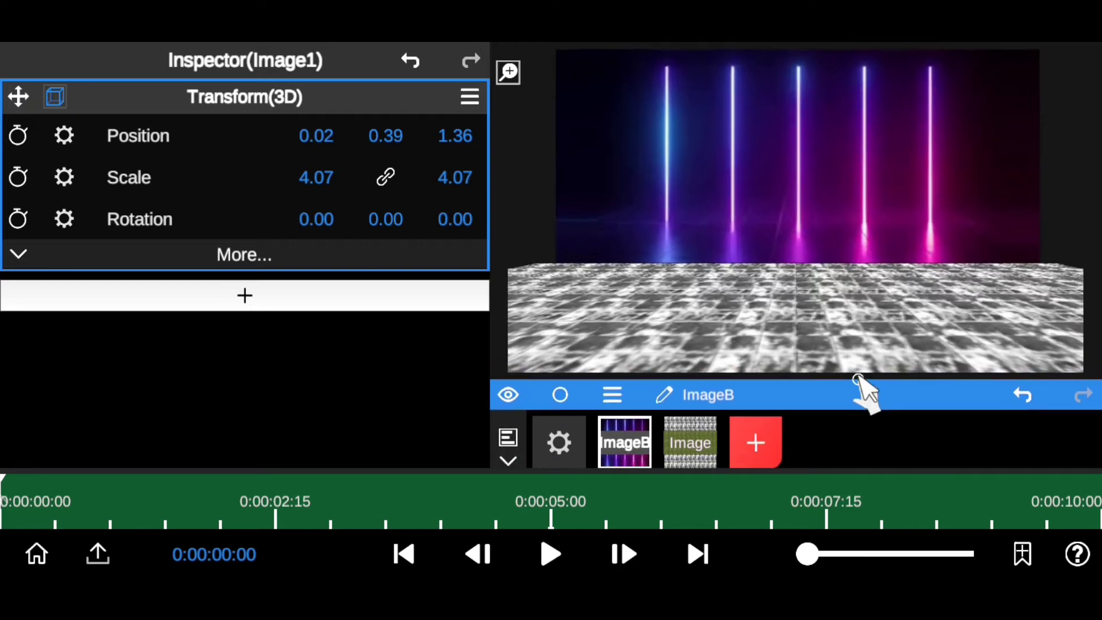
click(612, 392)
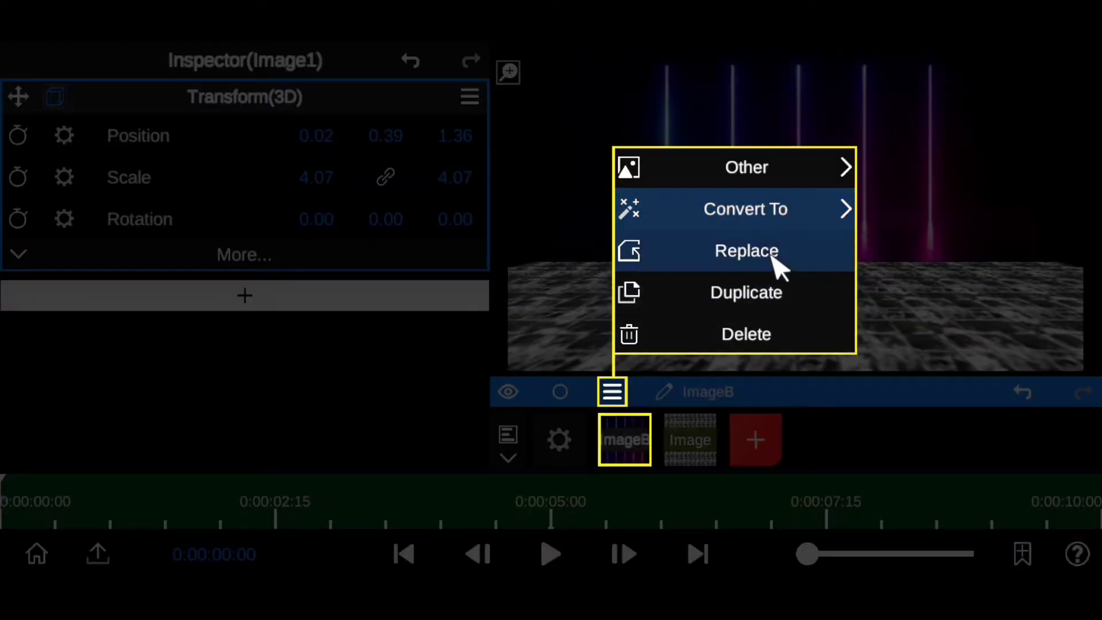
click(746, 292)
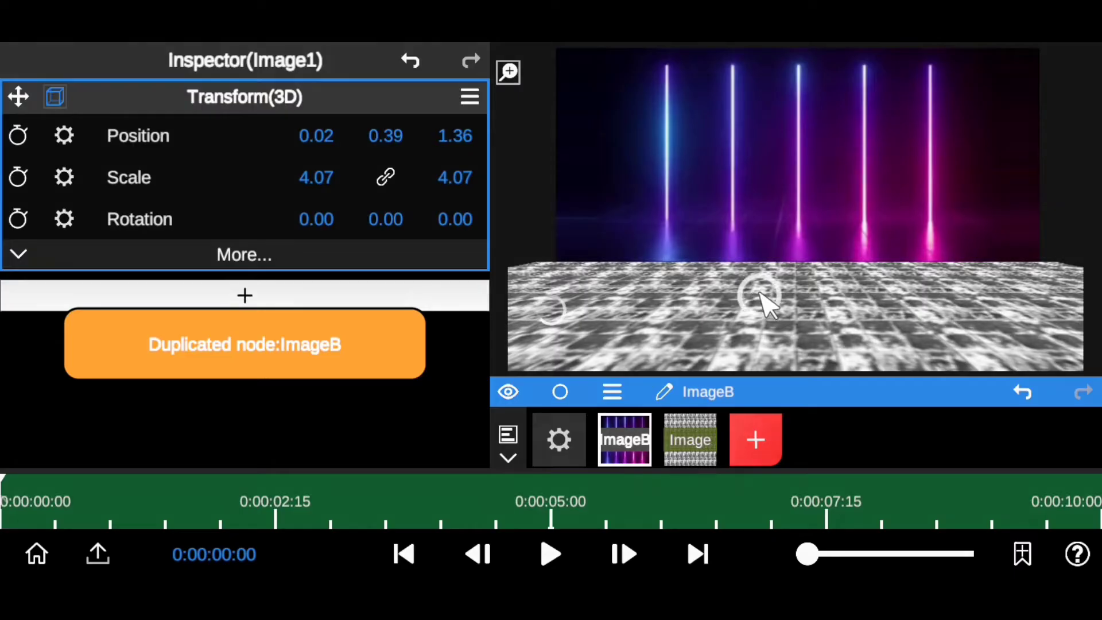
Place the ImageB copy as the right wall with Y rotation -0.25, X position 1.13 and Y position 0.28
drag(826, 396, 831, 342)
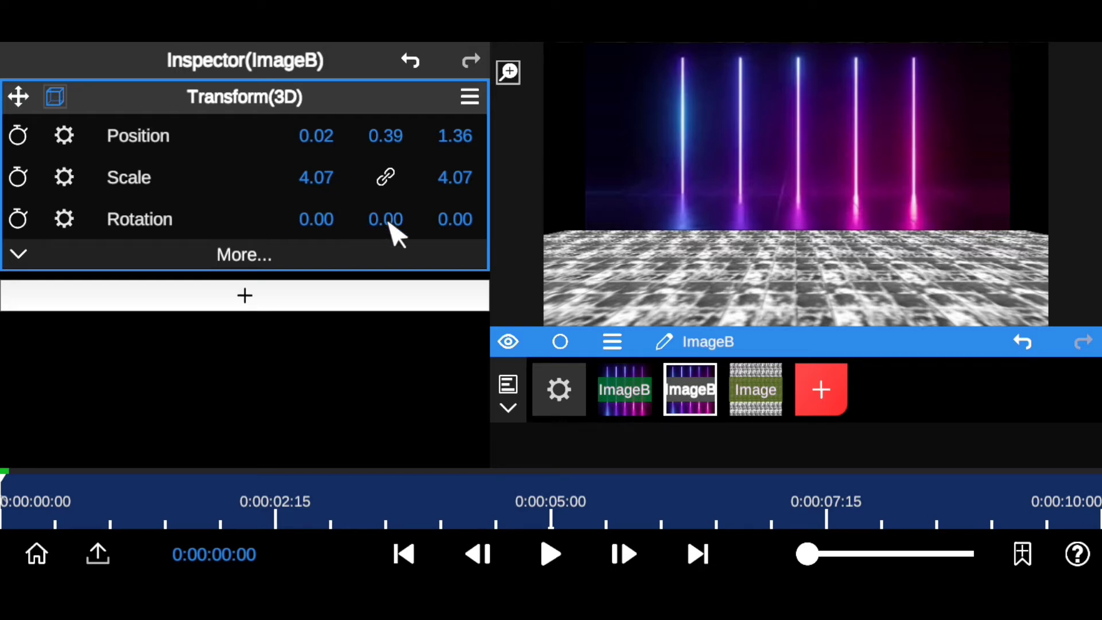
drag(390, 225, 541, 326)
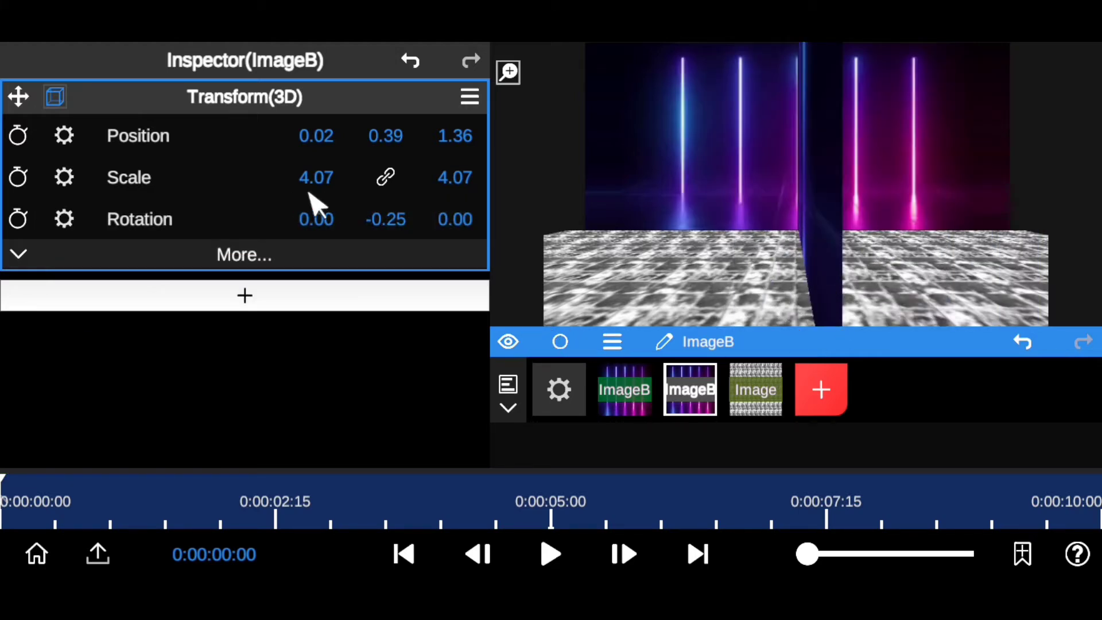
drag(377, 204, 391, 228)
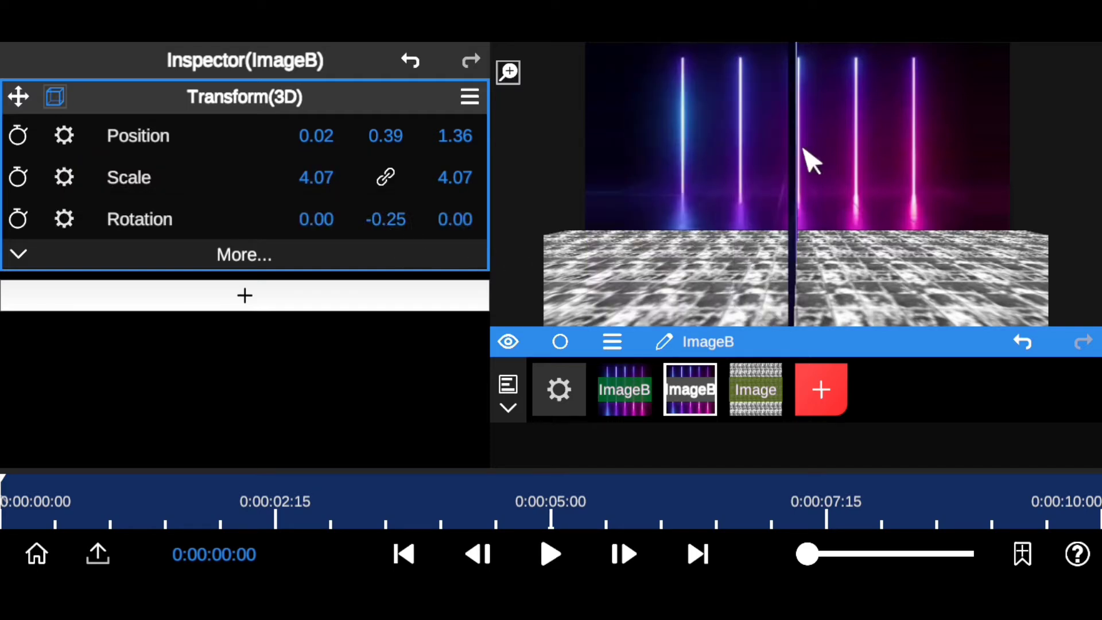
drag(311, 135, 615, 299)
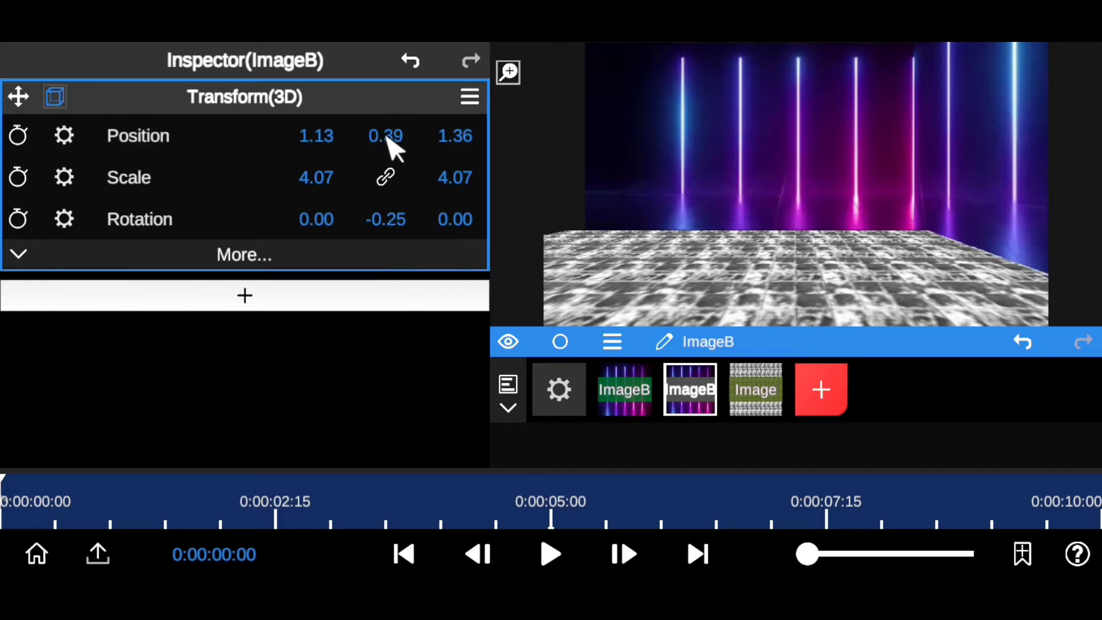
drag(387, 138, 445, 202)
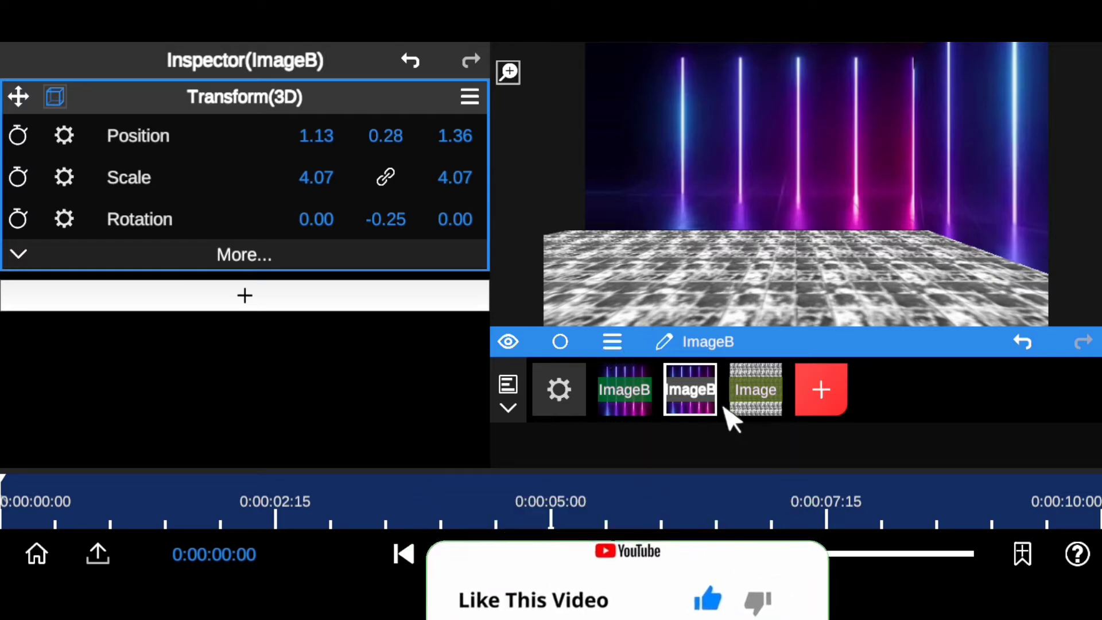
Rename the right wall layer as ImageR
click(666, 343)
key(shift+Left)
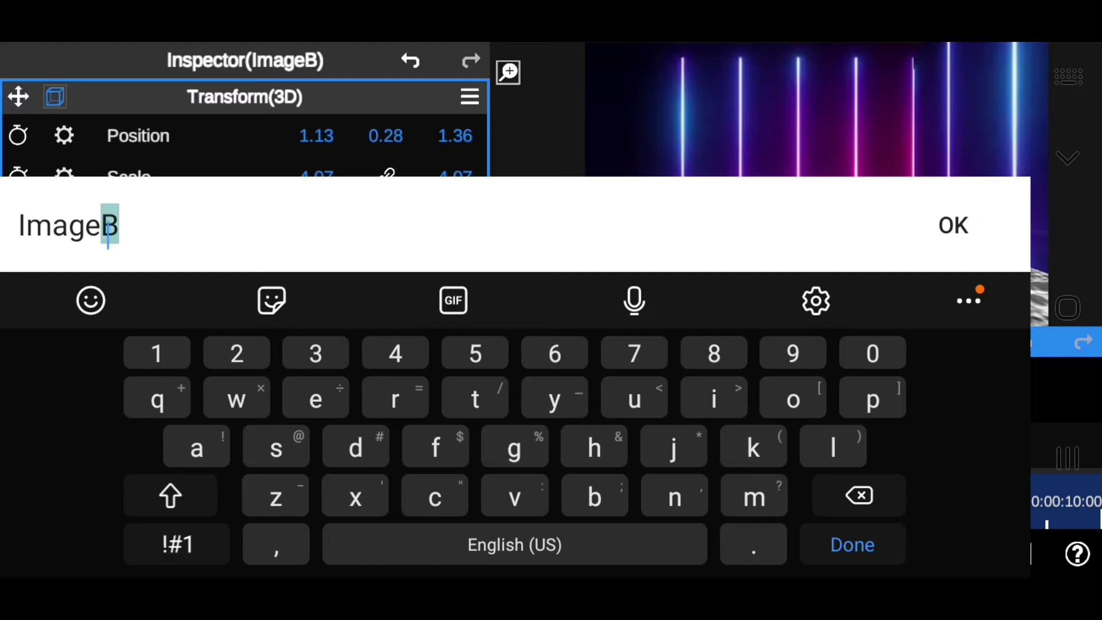
click(170, 495)
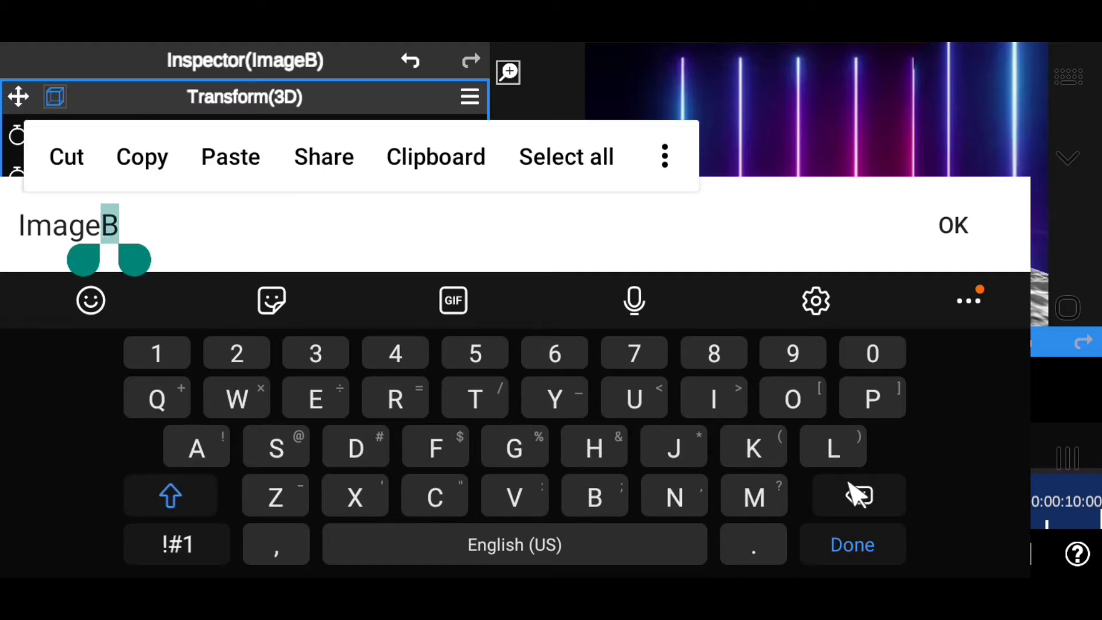
click(395, 401)
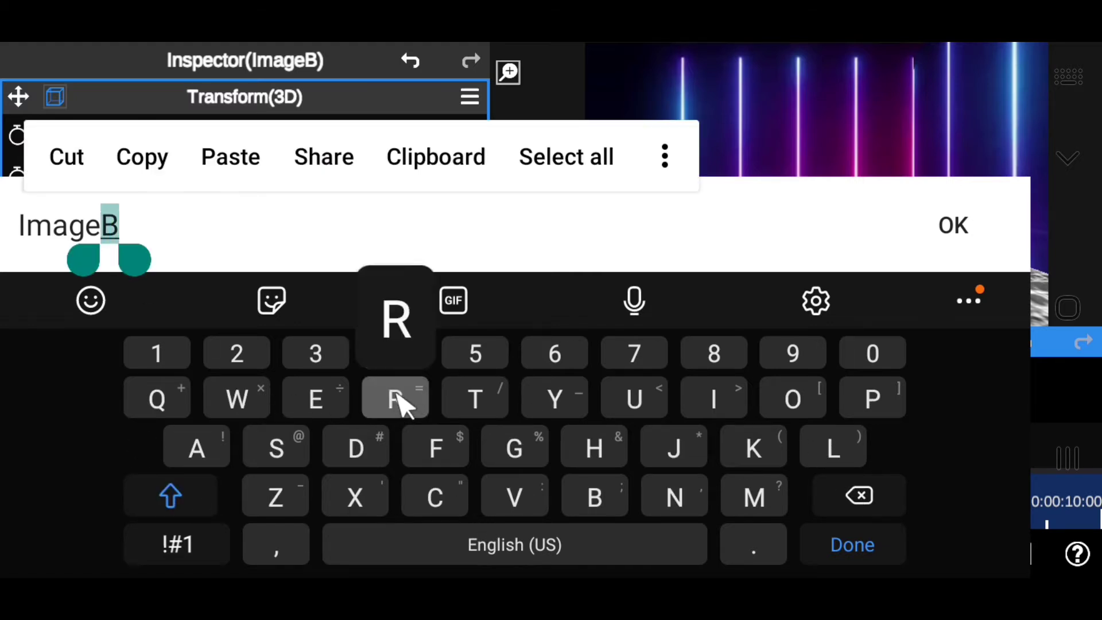
click(953, 226)
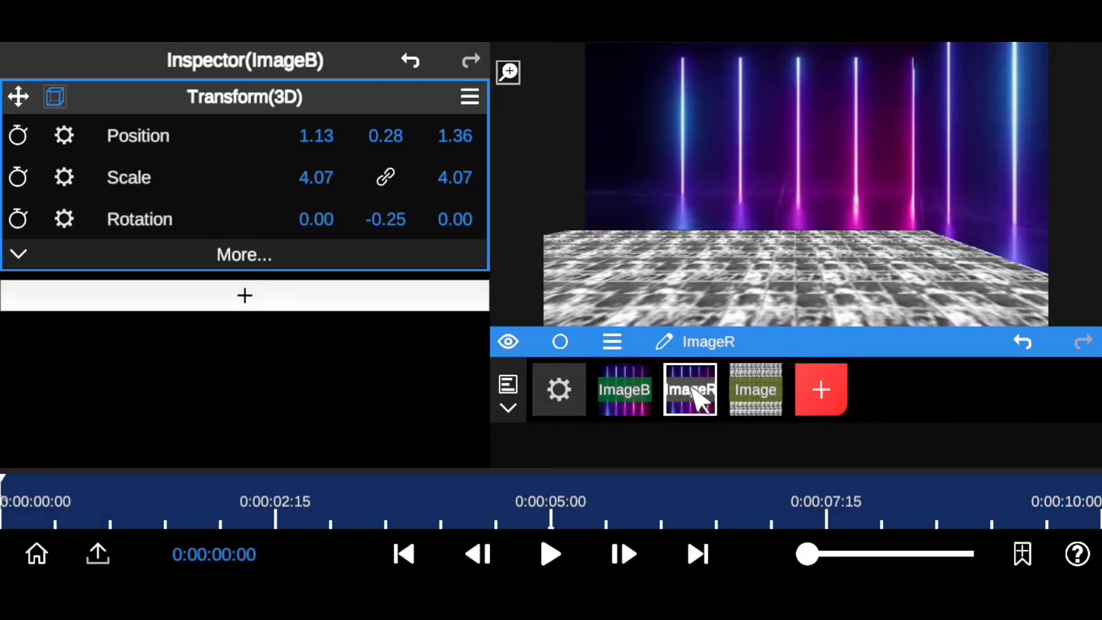
Duplicate the ImageR layer and rename the copy as ImageL
click(612, 341)
click(712, 241)
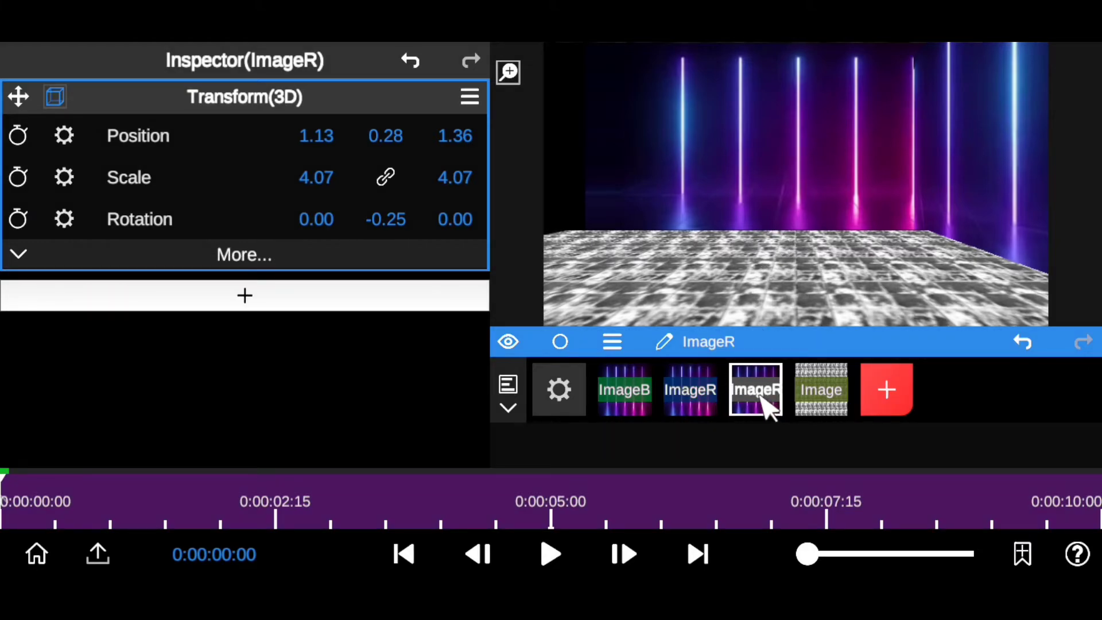
click(663, 341)
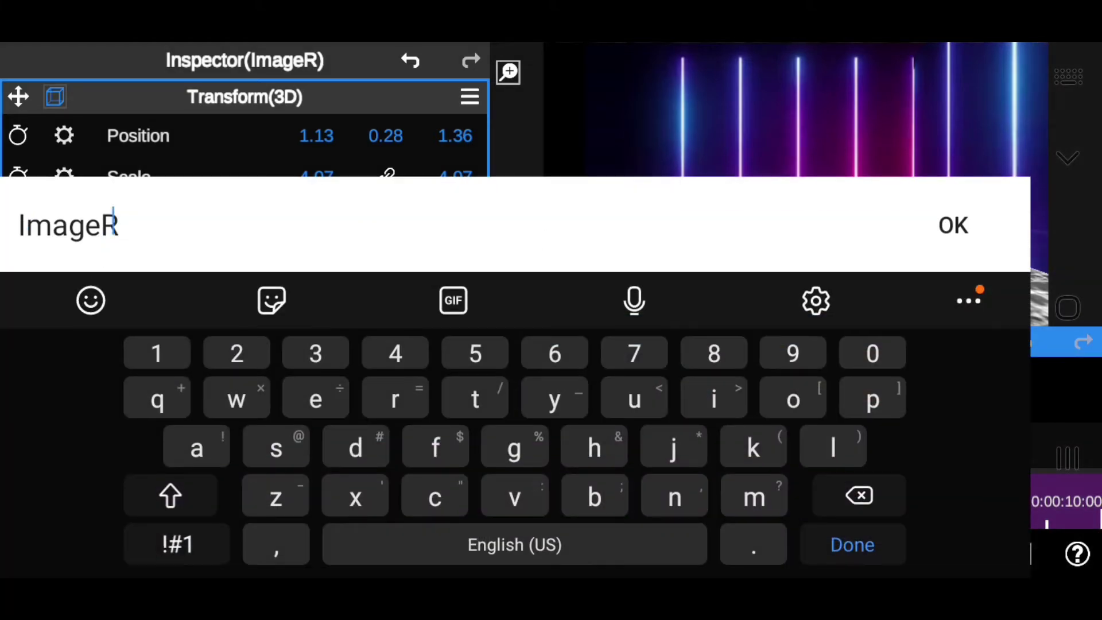
key(shift+Left)
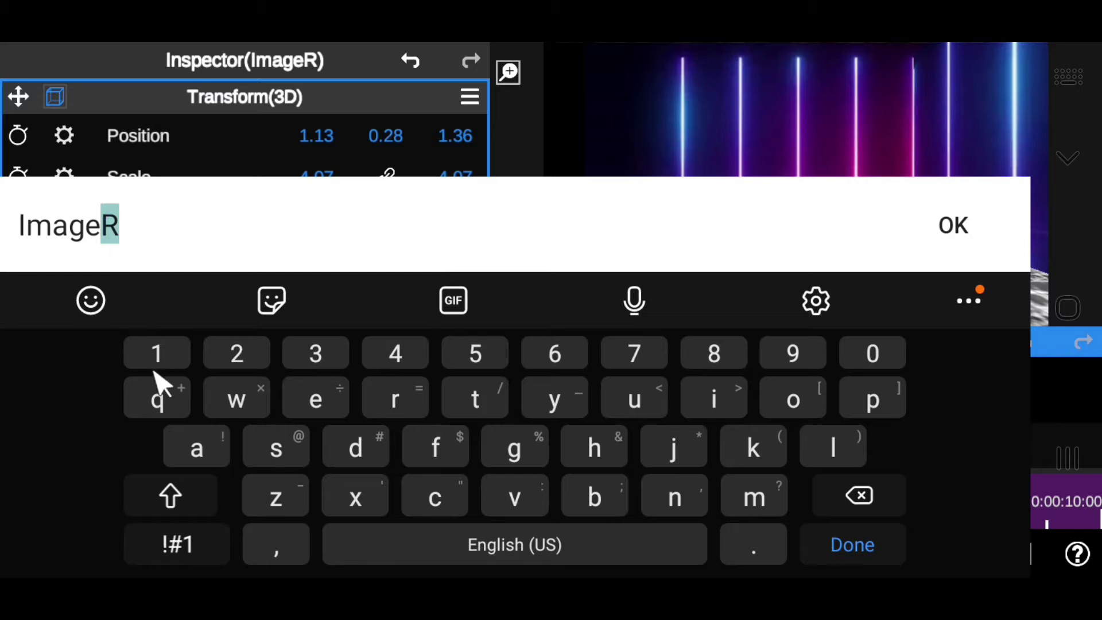
click(168, 493)
text(L)
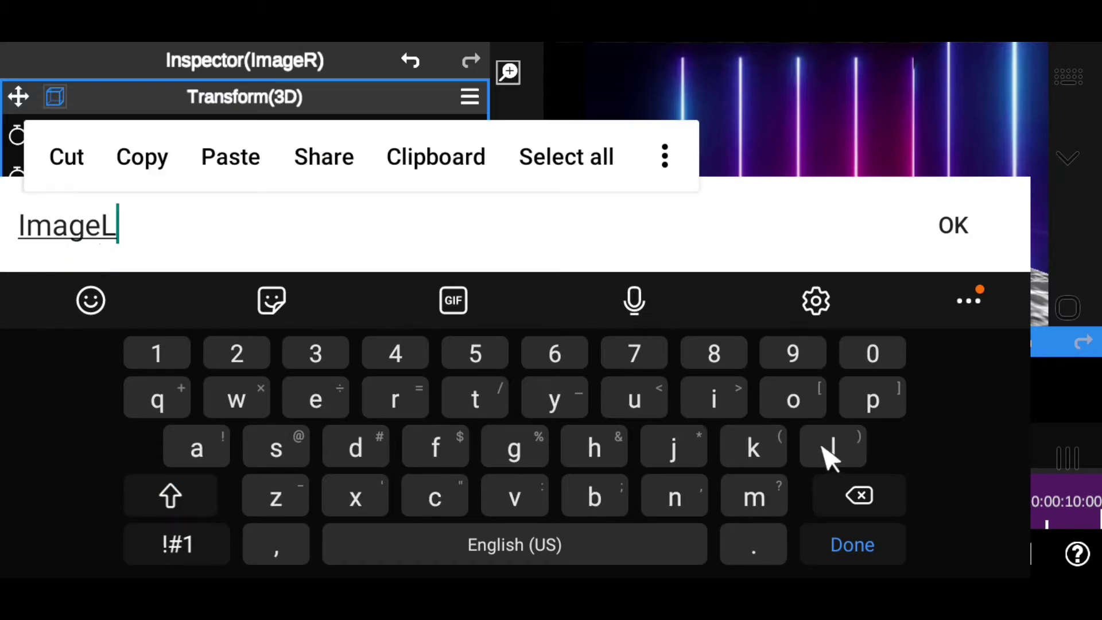
click(953, 225)
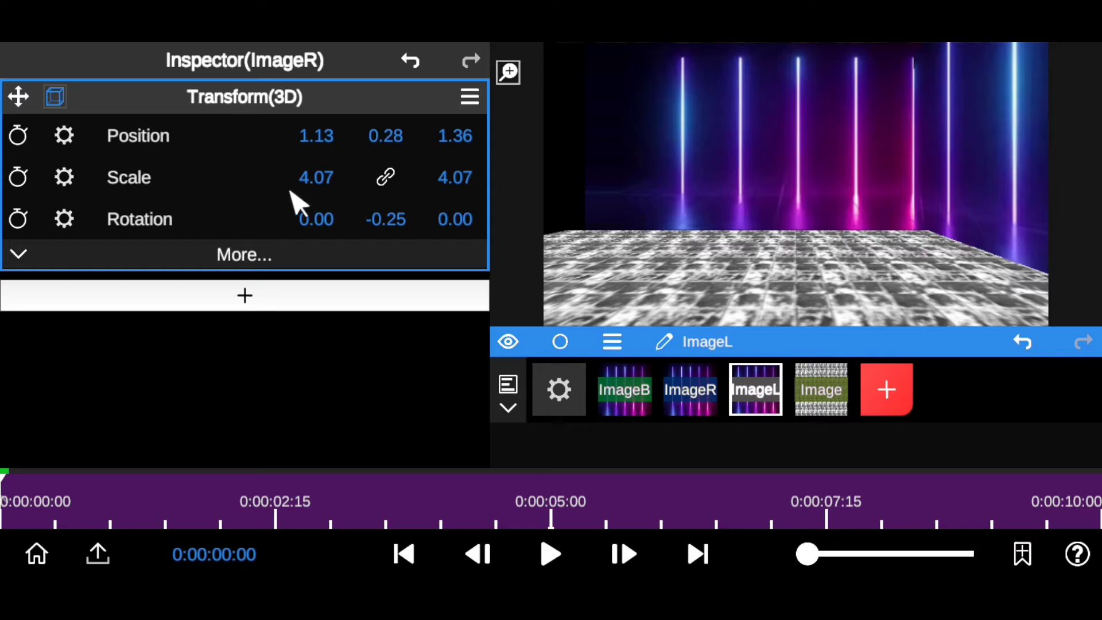
Place ImageL as the left wall with X position -1.34, Y position 0.44 and Y rotation -0.29
drag(332, 141, 86, 109)
drag(328, 134, 69, 135)
drag(326, 143, 183, 149)
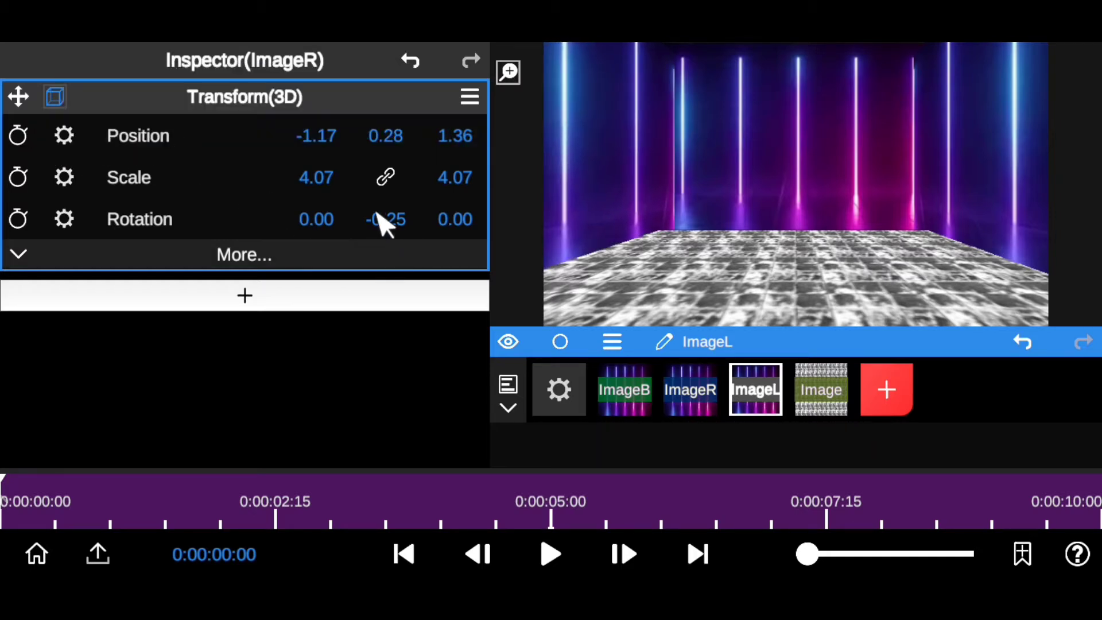
drag(369, 207, 388, 228)
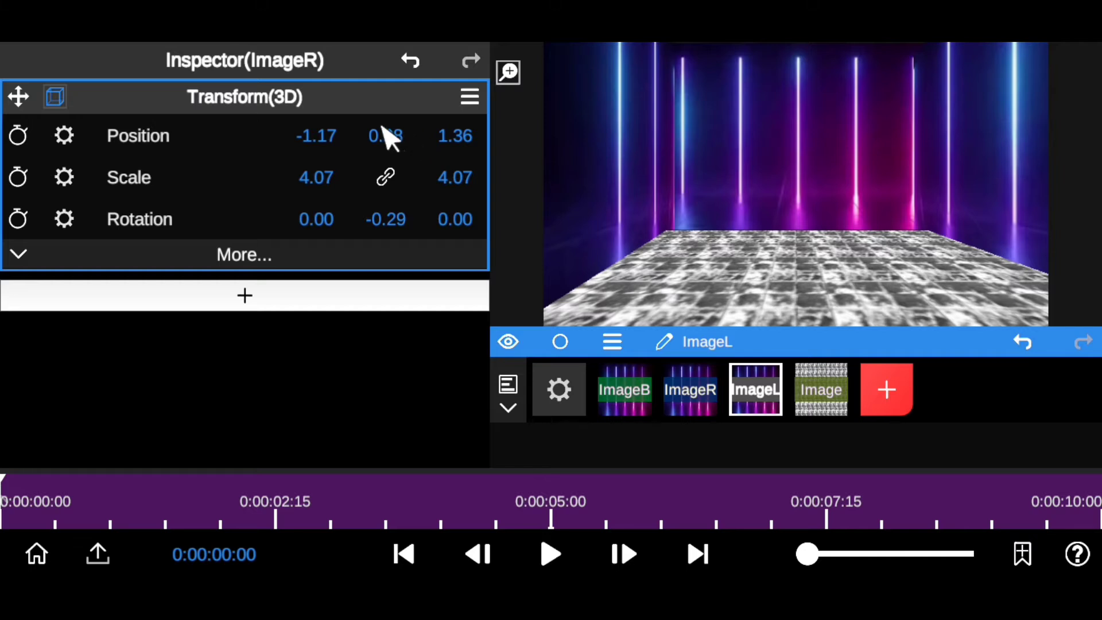
drag(386, 138, 415, 94)
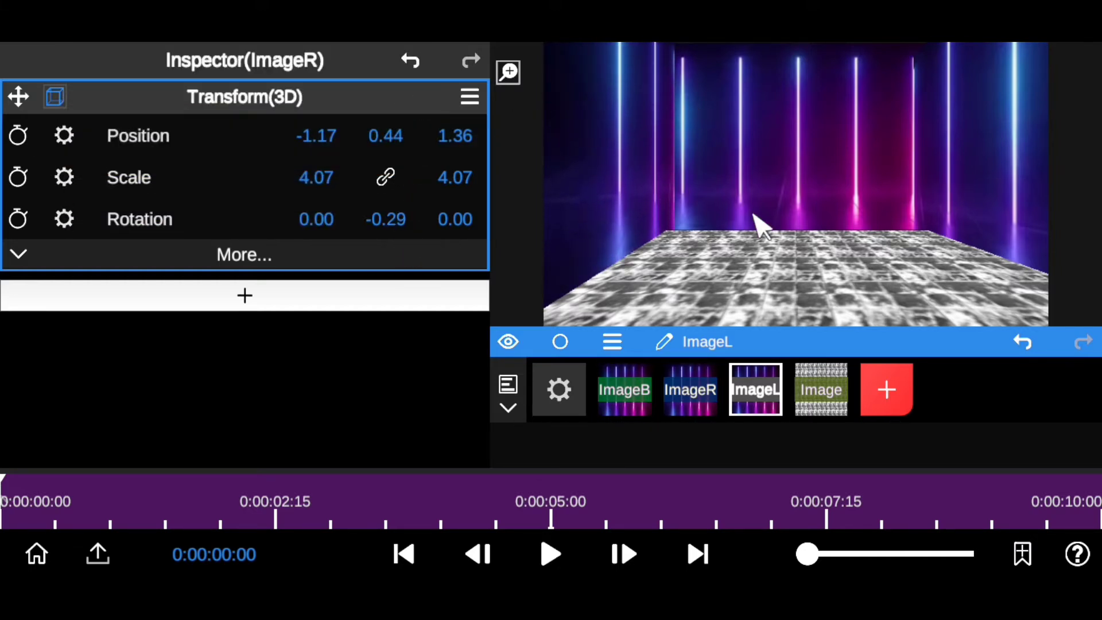
drag(319, 138, 259, 131)
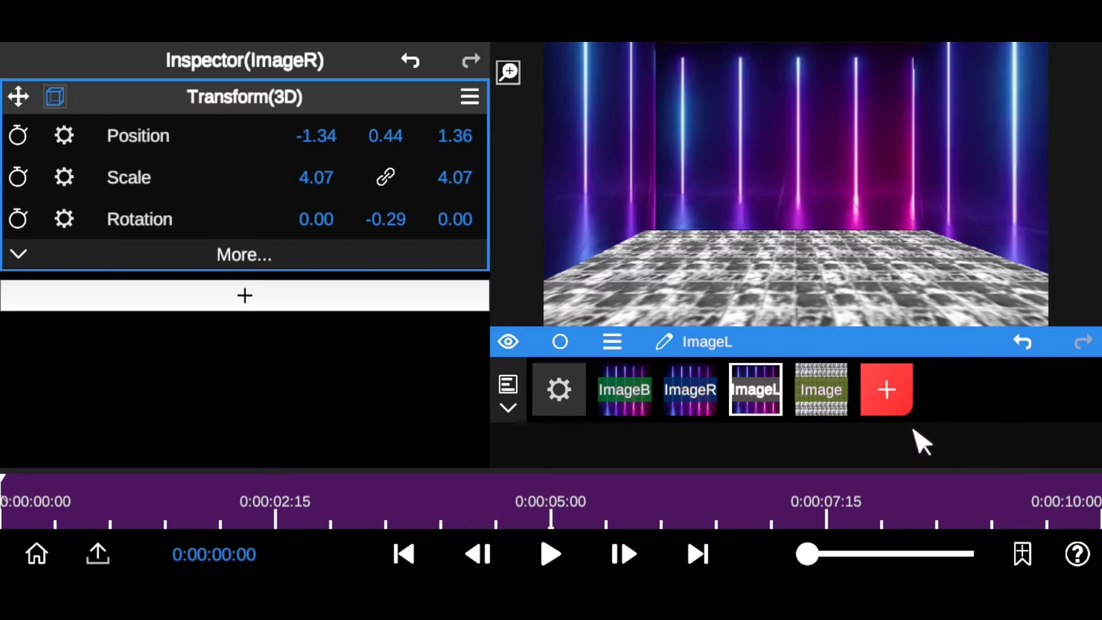
Add a group layer and move ImageB, ImageR and ImageL into it
click(887, 395)
click(819, 153)
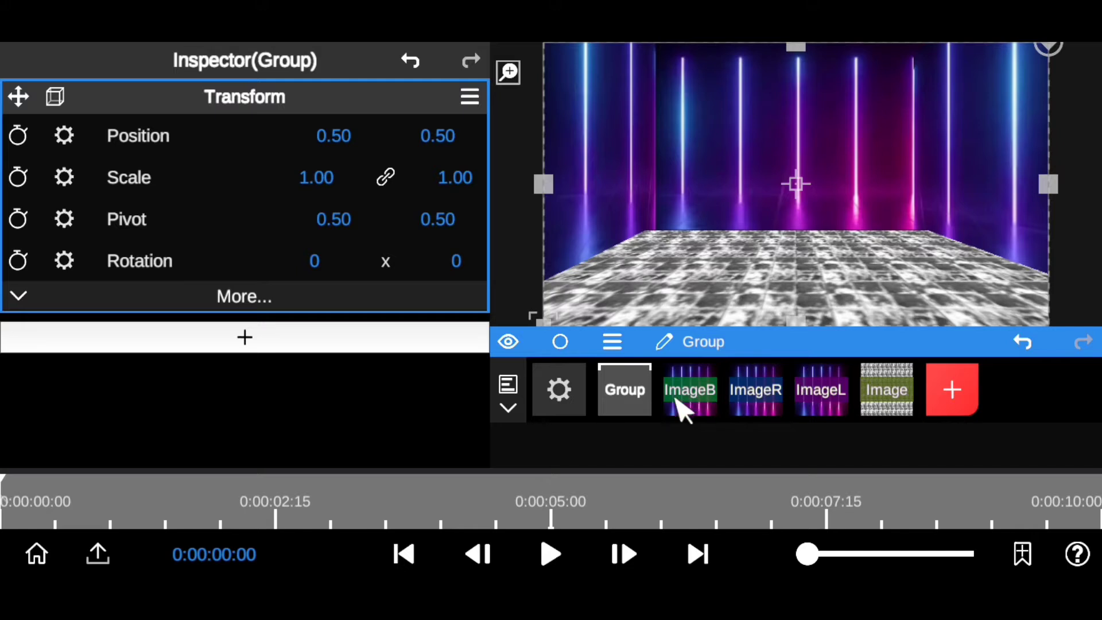
drag(674, 394, 605, 389)
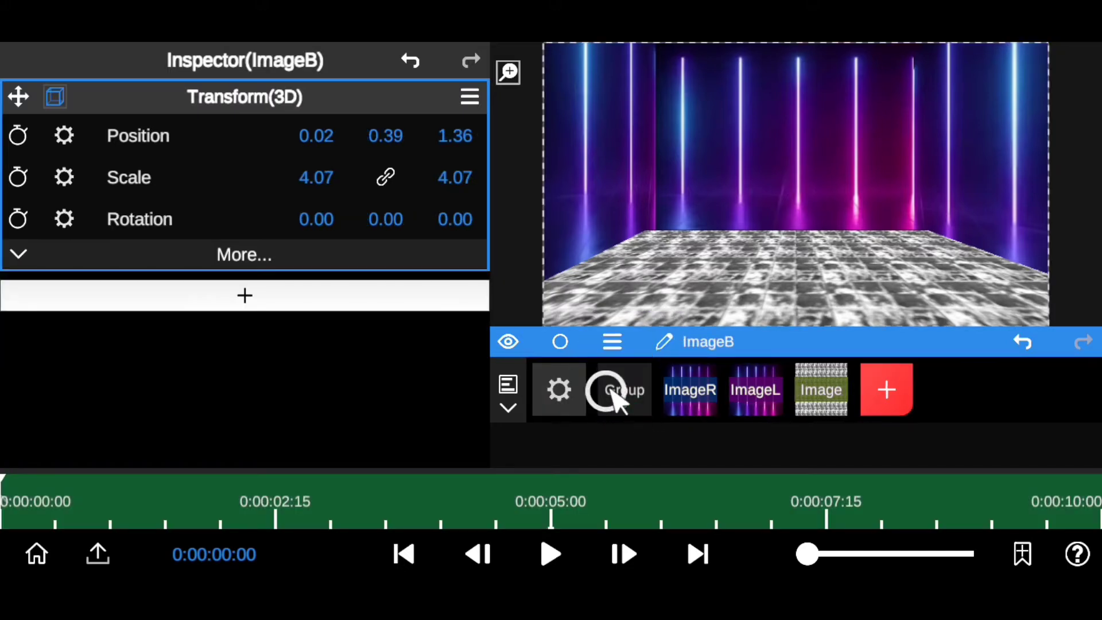
drag(701, 402, 628, 412)
drag(695, 391, 638, 391)
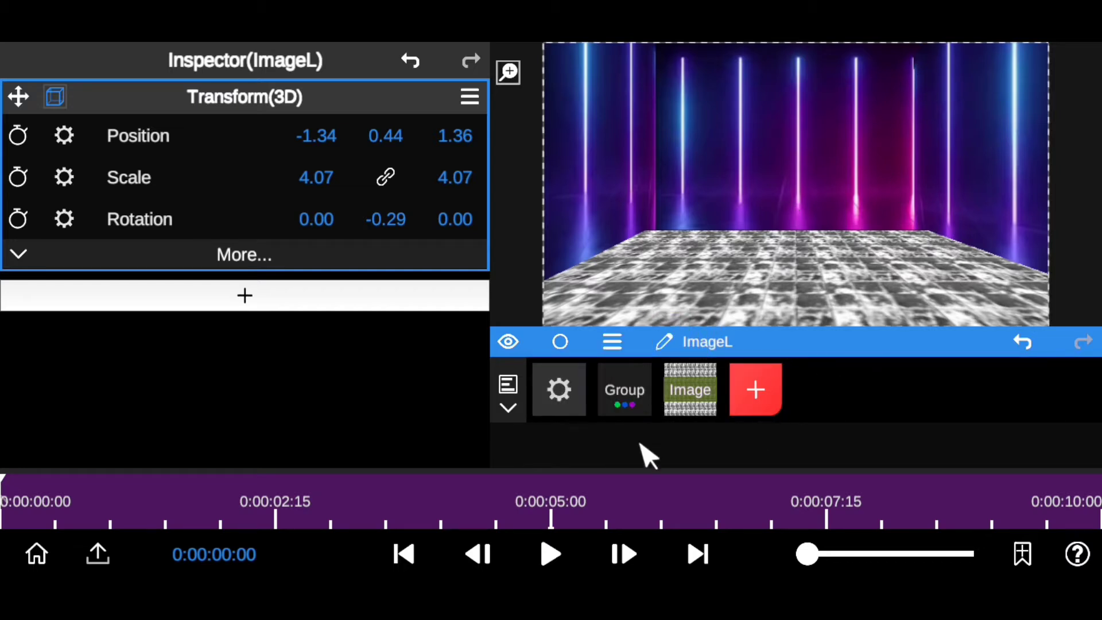
Set the blend mode of the floor image layer to Multiplicative
click(679, 392)
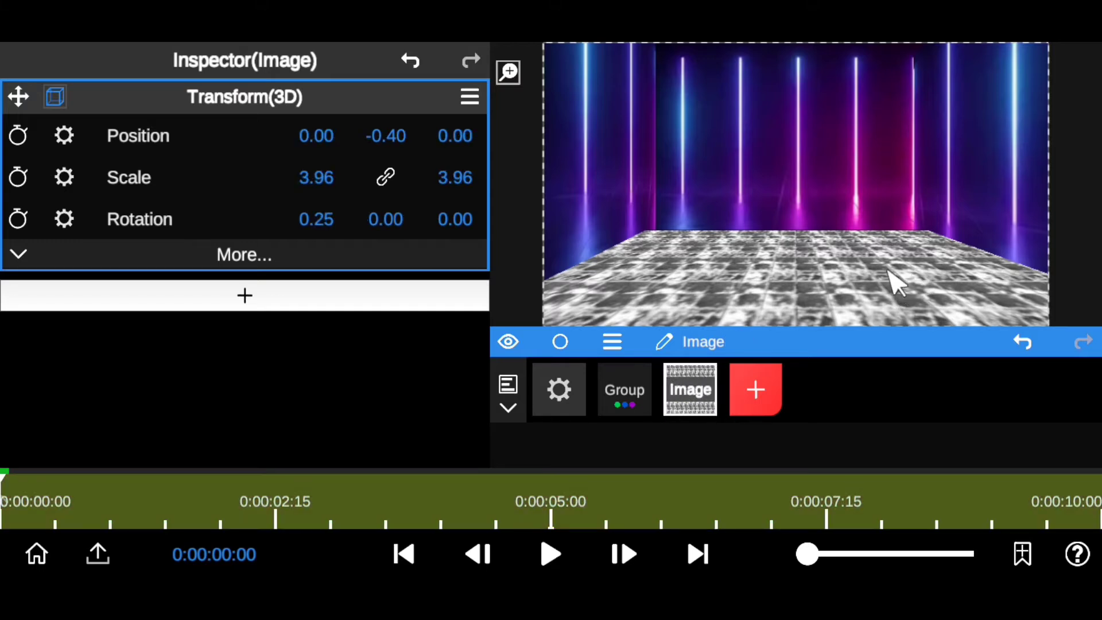
click(236, 254)
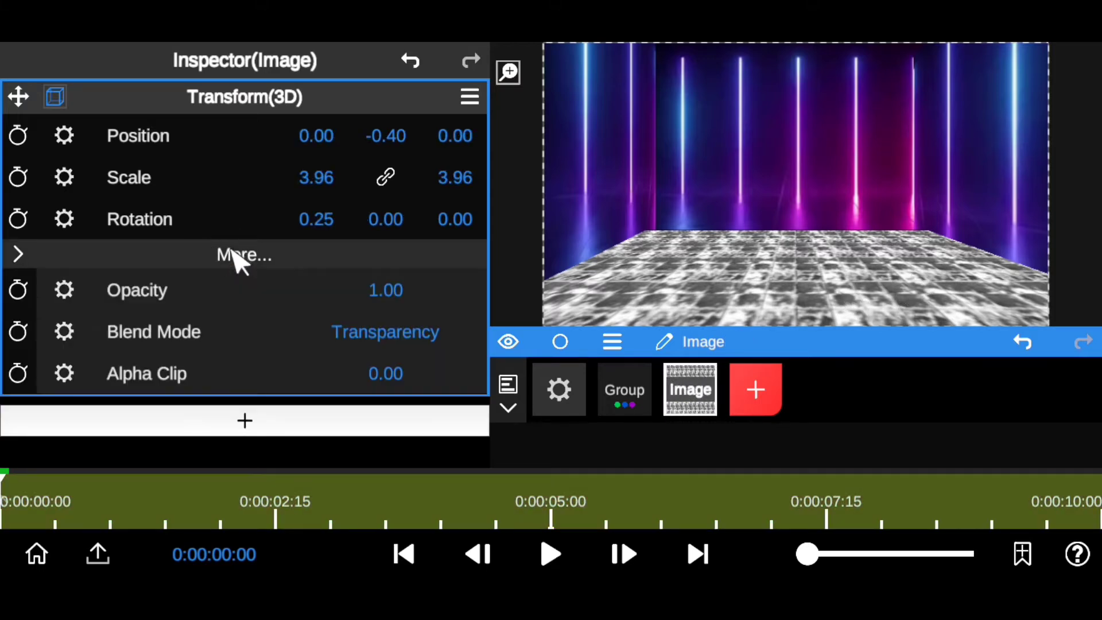
click(402, 344)
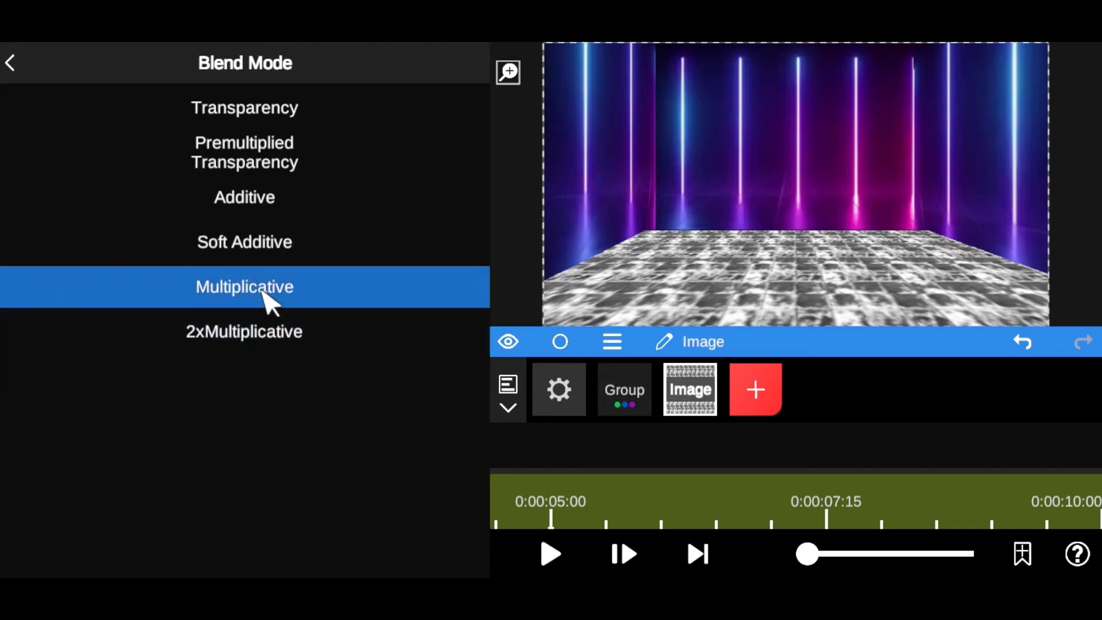
click(261, 290)
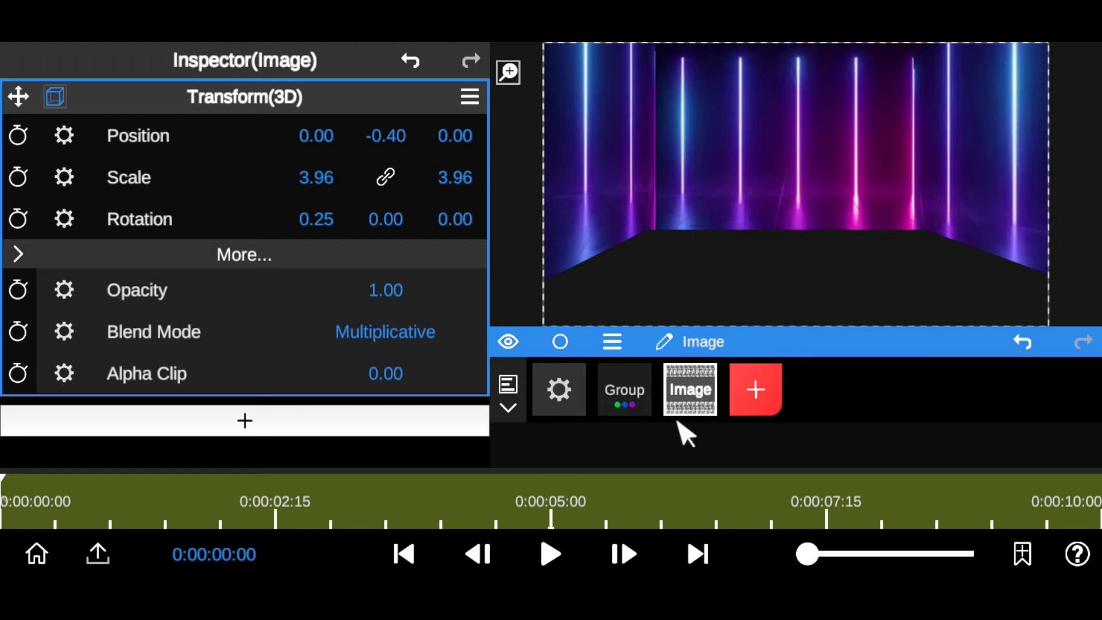
Duplicate the wall group and move one of the two groups after the floor image layer
click(633, 390)
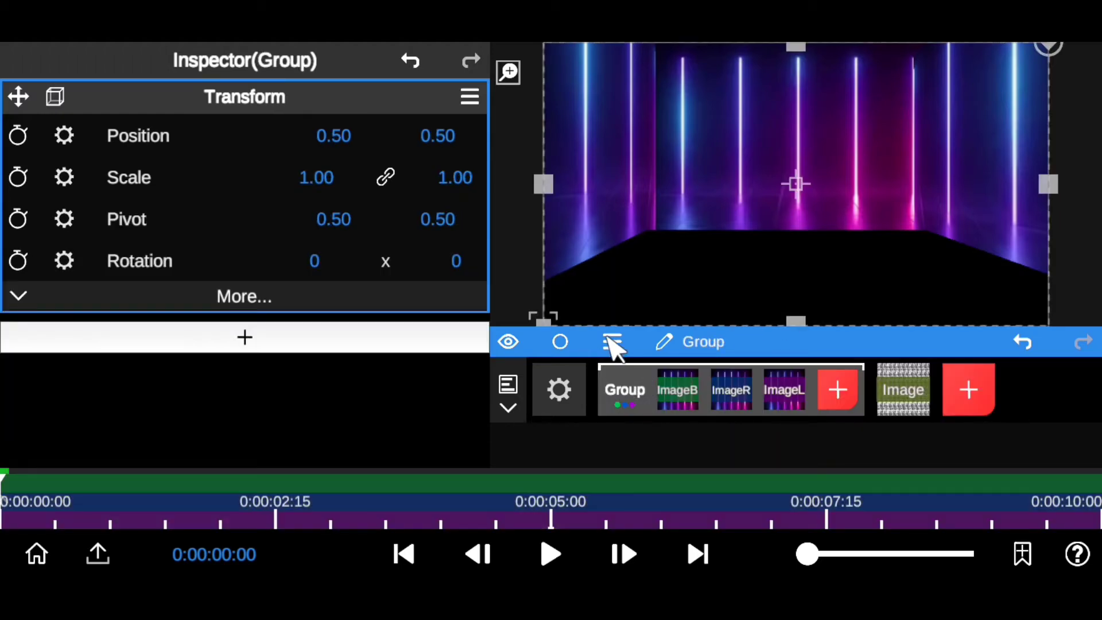
click(612, 342)
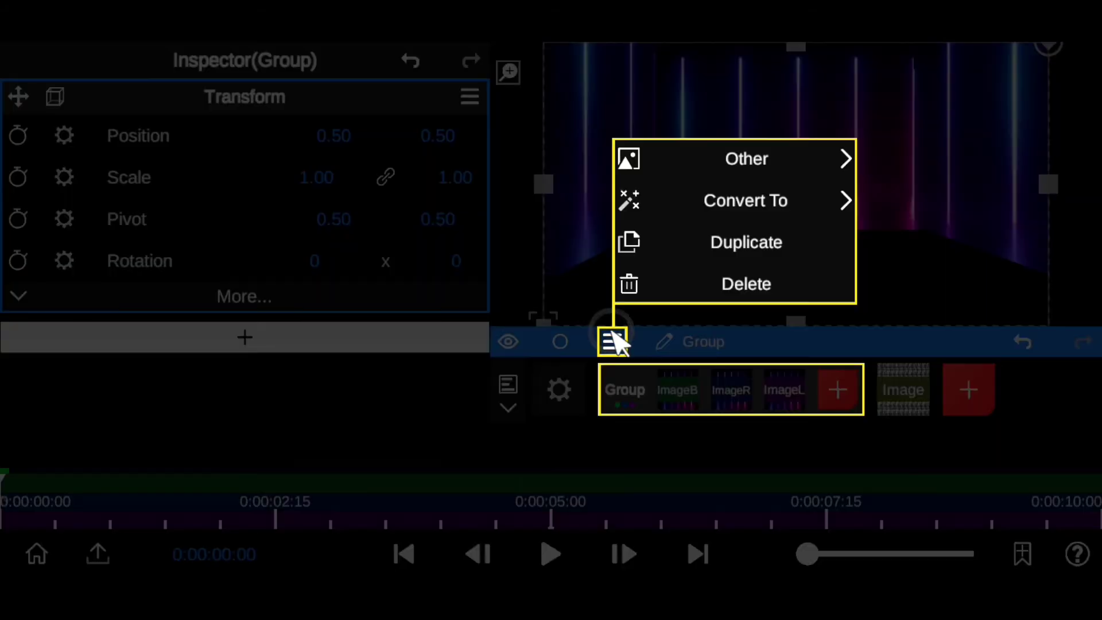
click(774, 241)
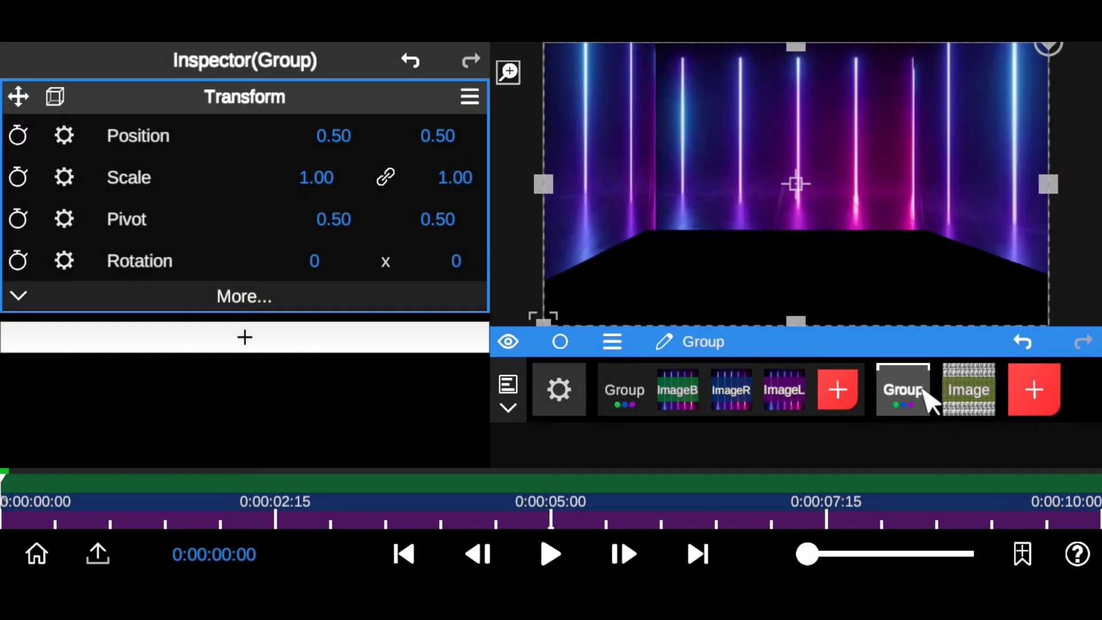
click(622, 395)
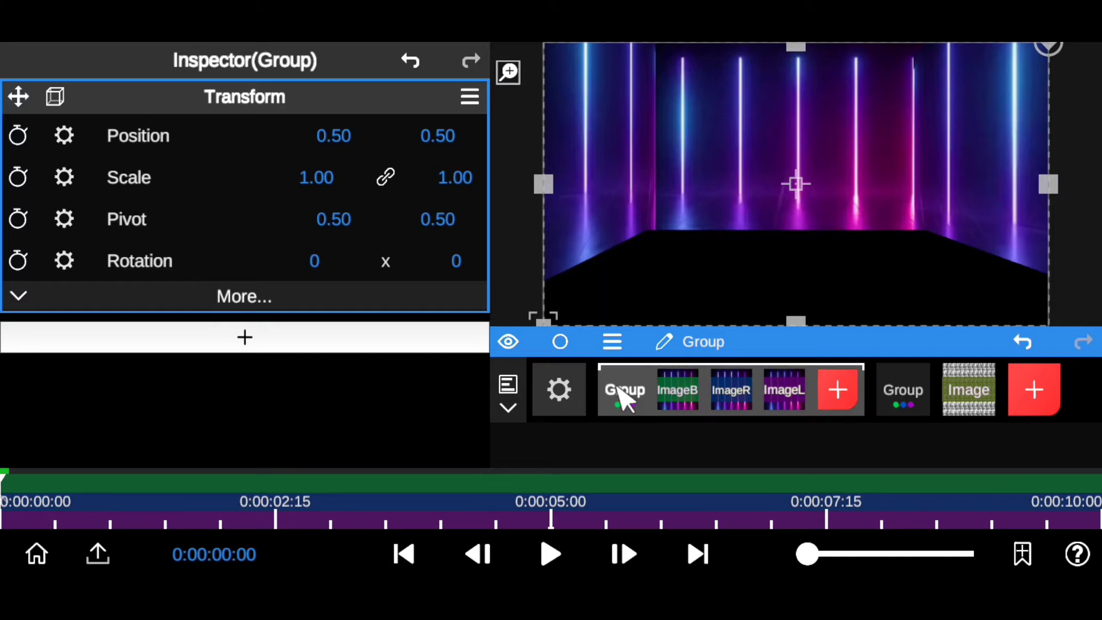
drag(619, 389, 782, 390)
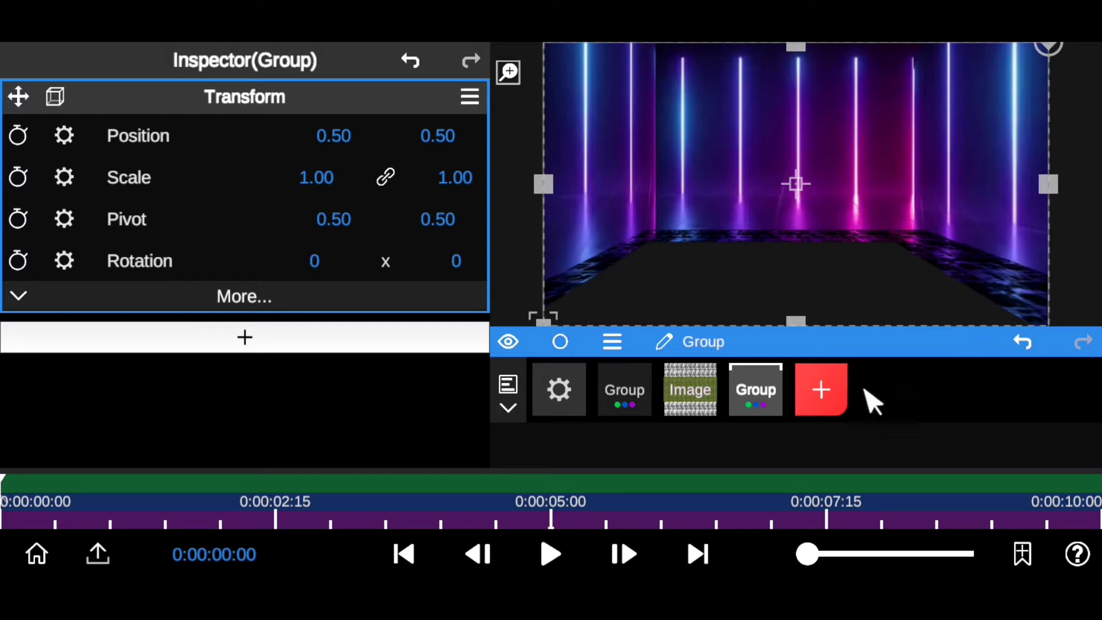
click(751, 397)
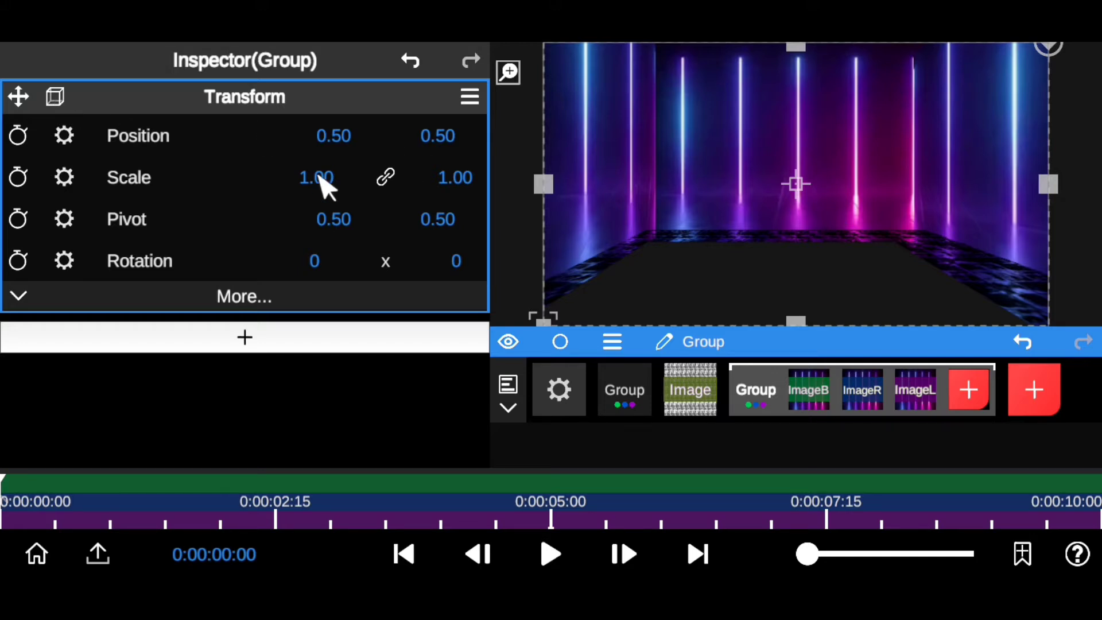
mouse_move(322, 182)
mouse_down()
mouse_move(319, 283)
mouse_move(331, 182)
mouse_up()
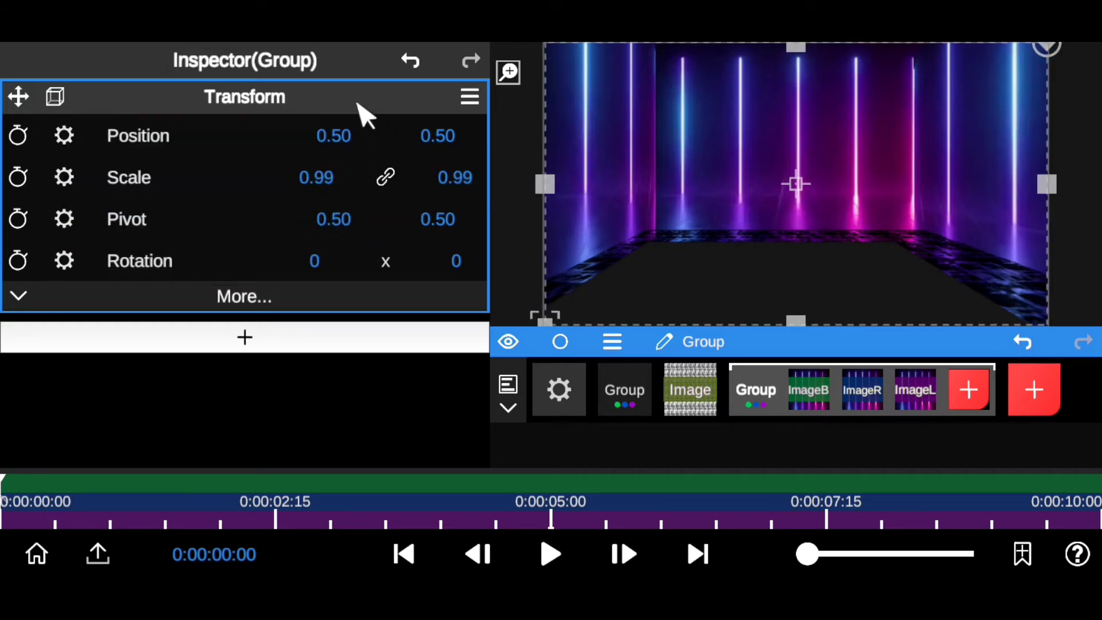
click(411, 62)
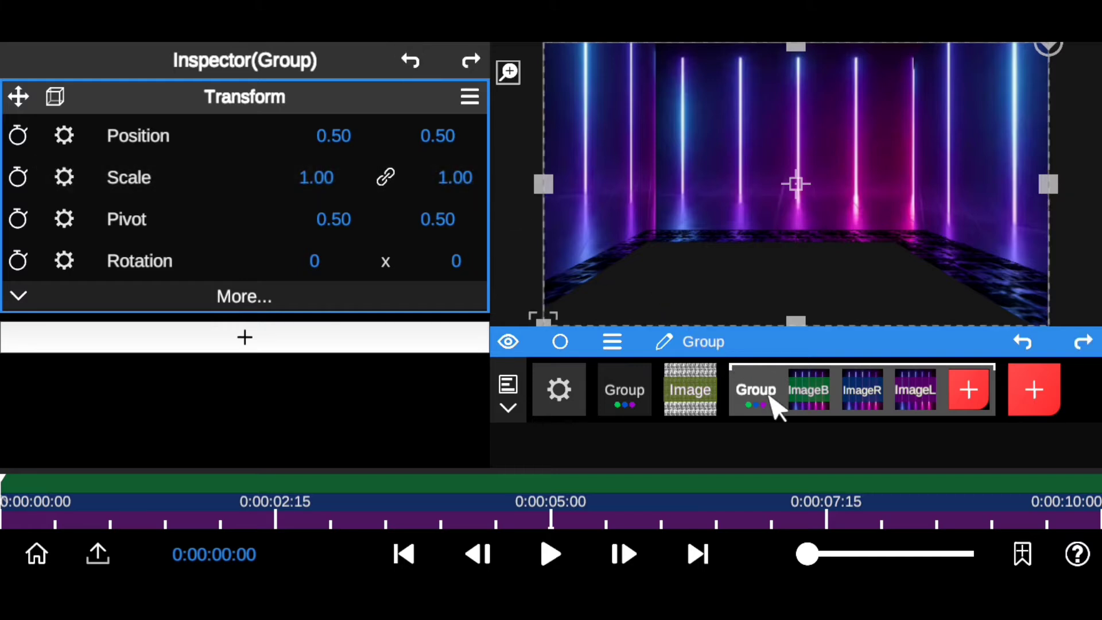
Switch the group after the floor layer to a 3D transform and stretch its Y scale to 3.45
click(55, 96)
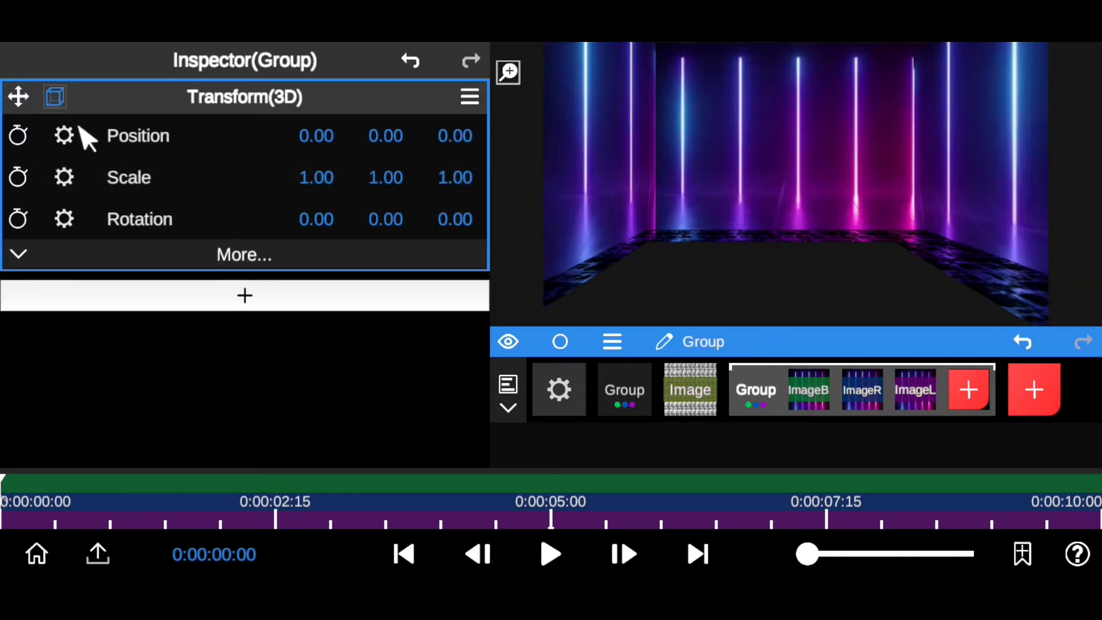
drag(396, 182, 412, 66)
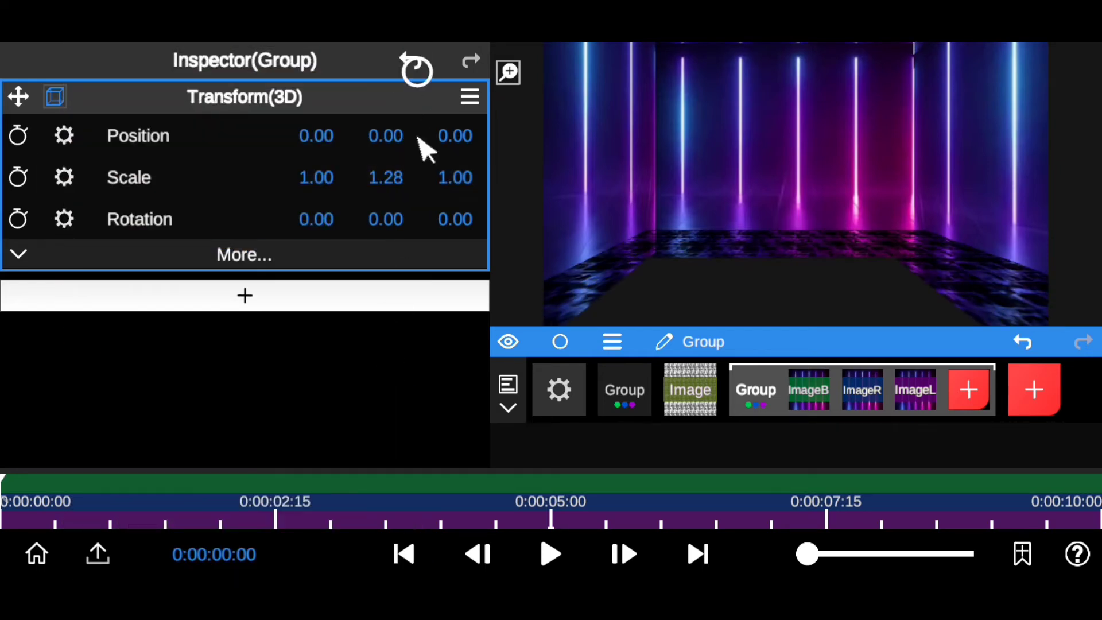
drag(393, 184, 392, 86)
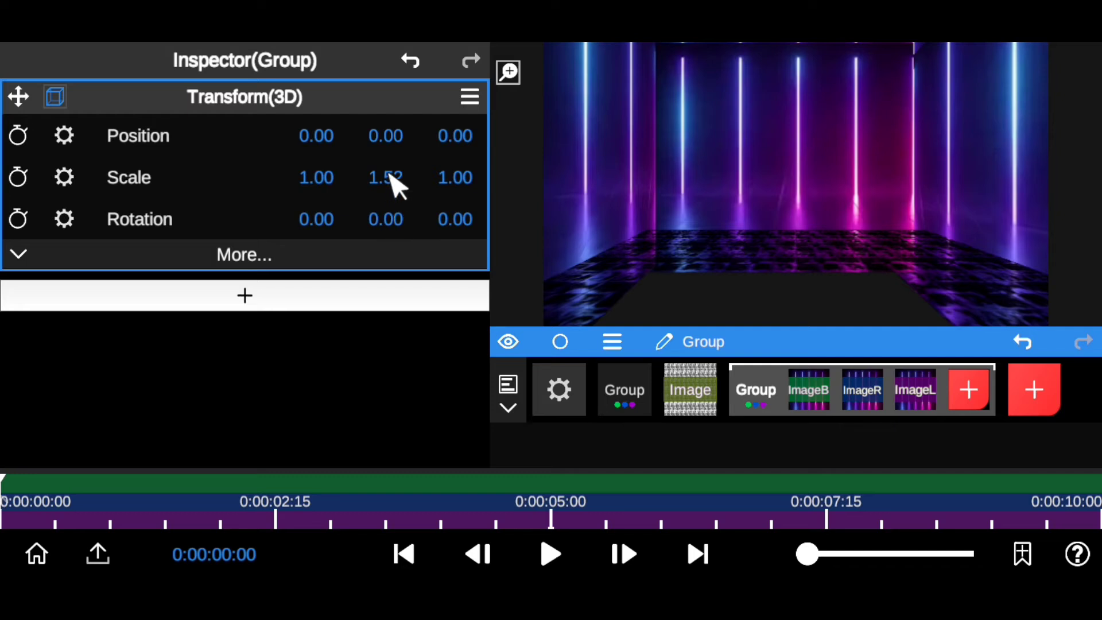
drag(394, 185, 416, 55)
drag(383, 195, 428, 143)
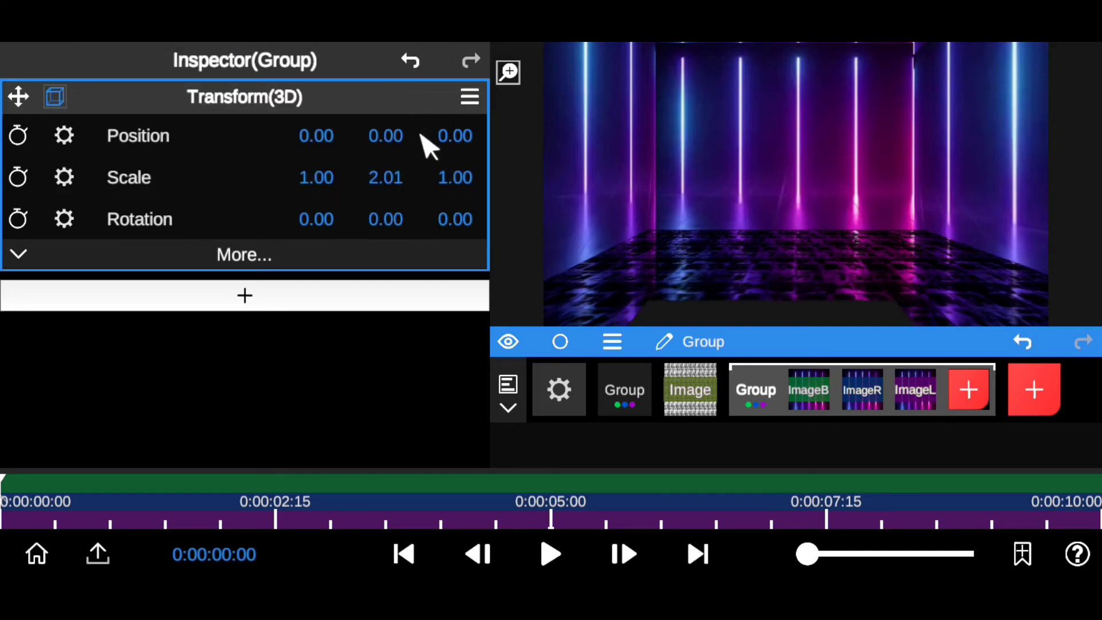
drag(389, 184, 457, 172)
drag(379, 184, 432, 58)
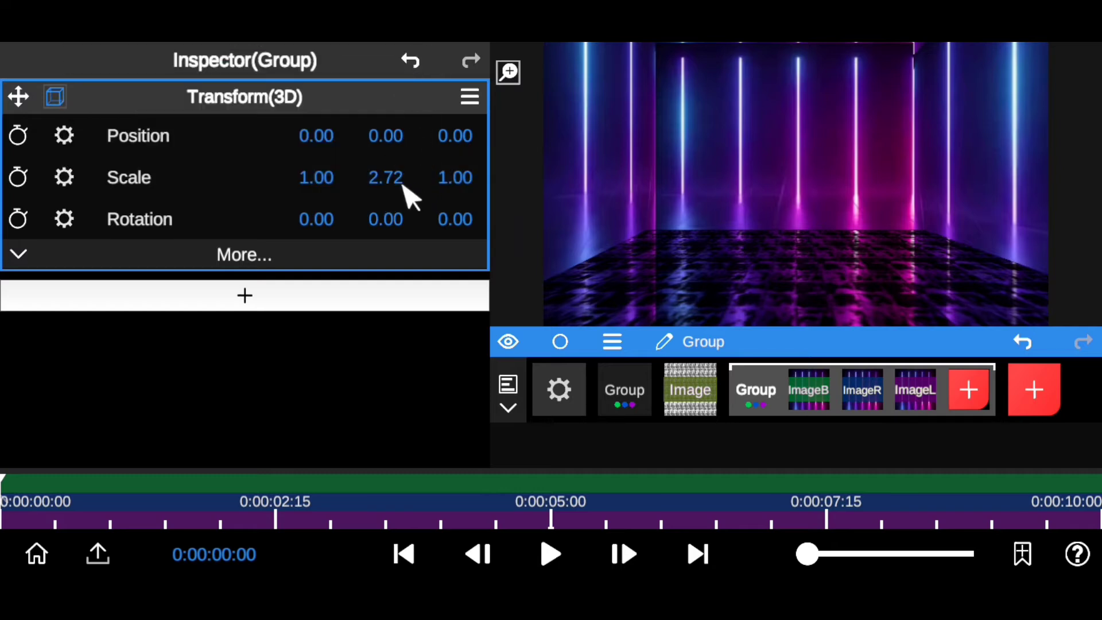
drag(413, 192, 409, 77)
drag(396, 189, 381, 151)
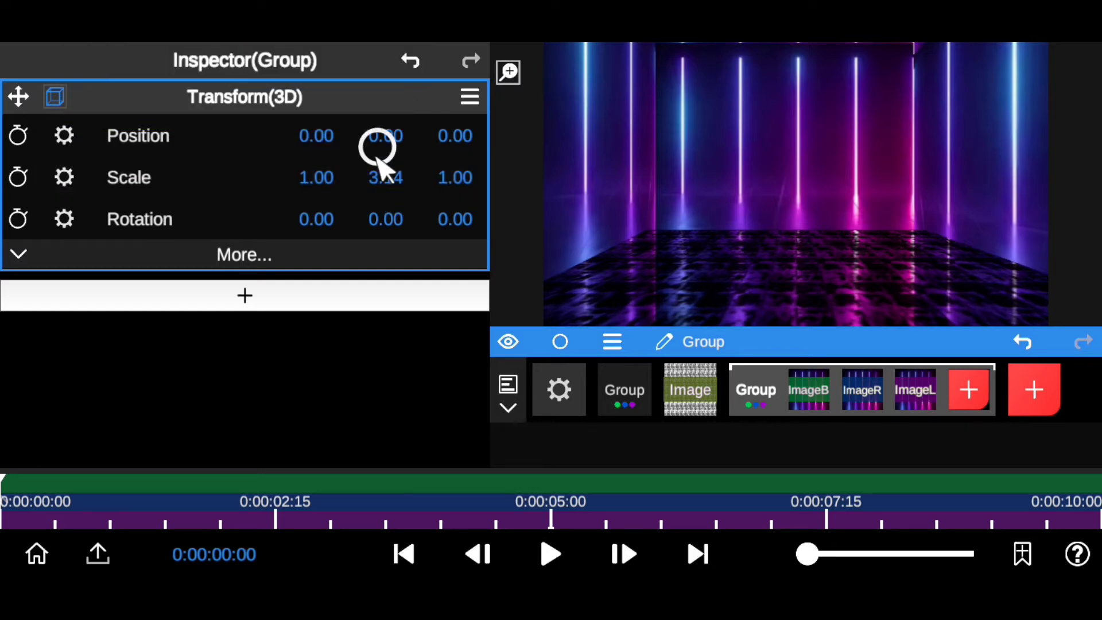
drag(394, 197, 400, 125)
drag(400, 180, 414, 133)
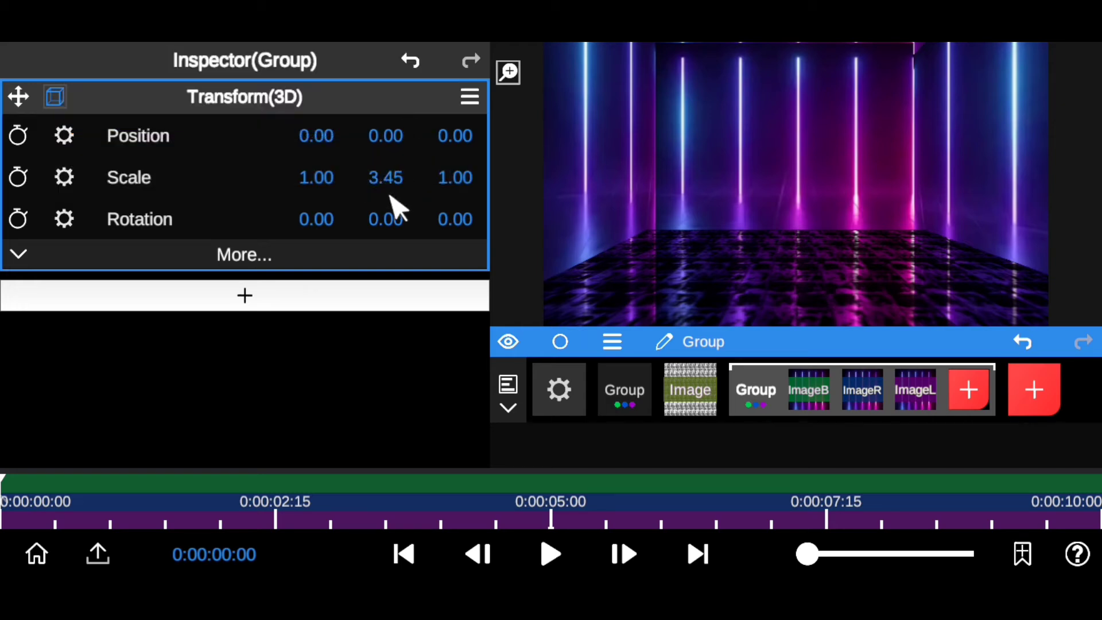
Stretch the Y scale of the group after the floor image layer to 3.69
drag(379, 183, 412, 109)
drag(811, 333, 816, 379)
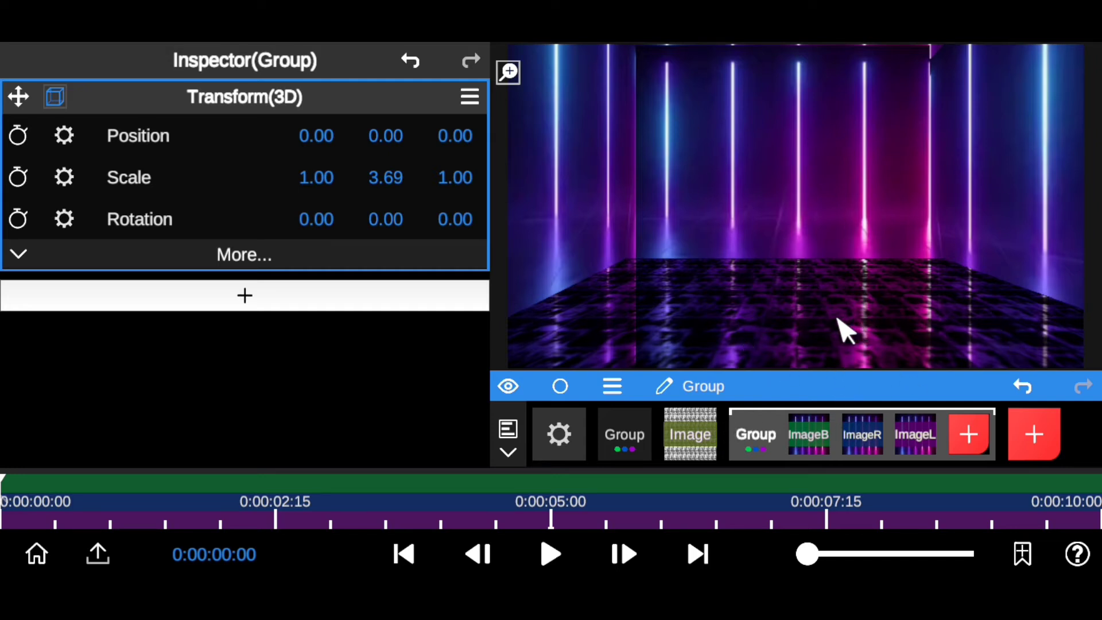
drag(838, 386, 861, 359)
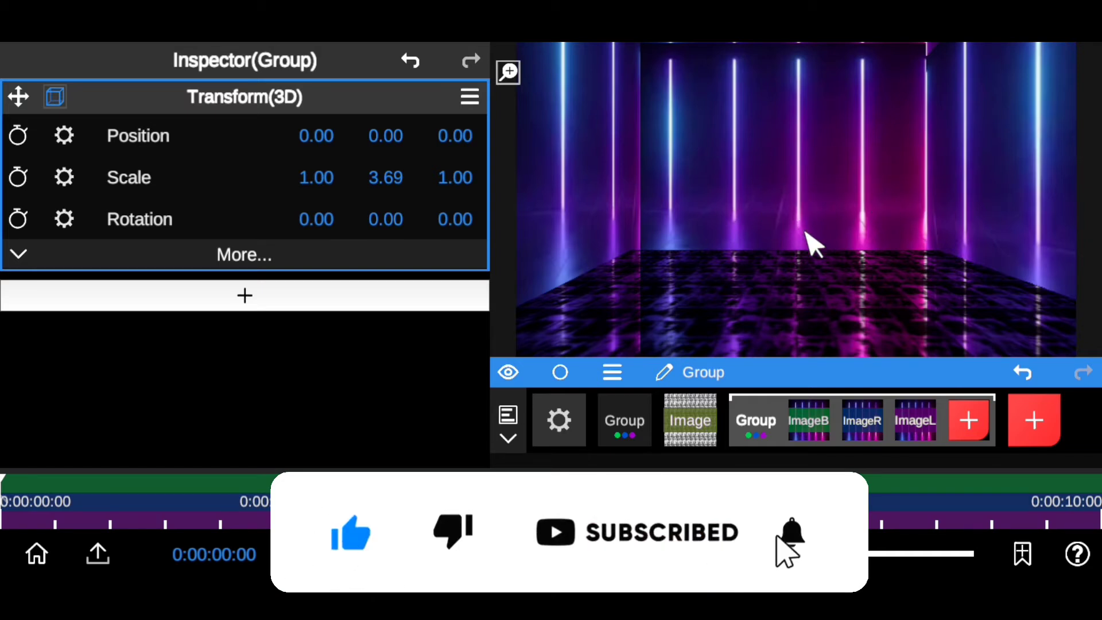
drag(826, 379, 827, 304)
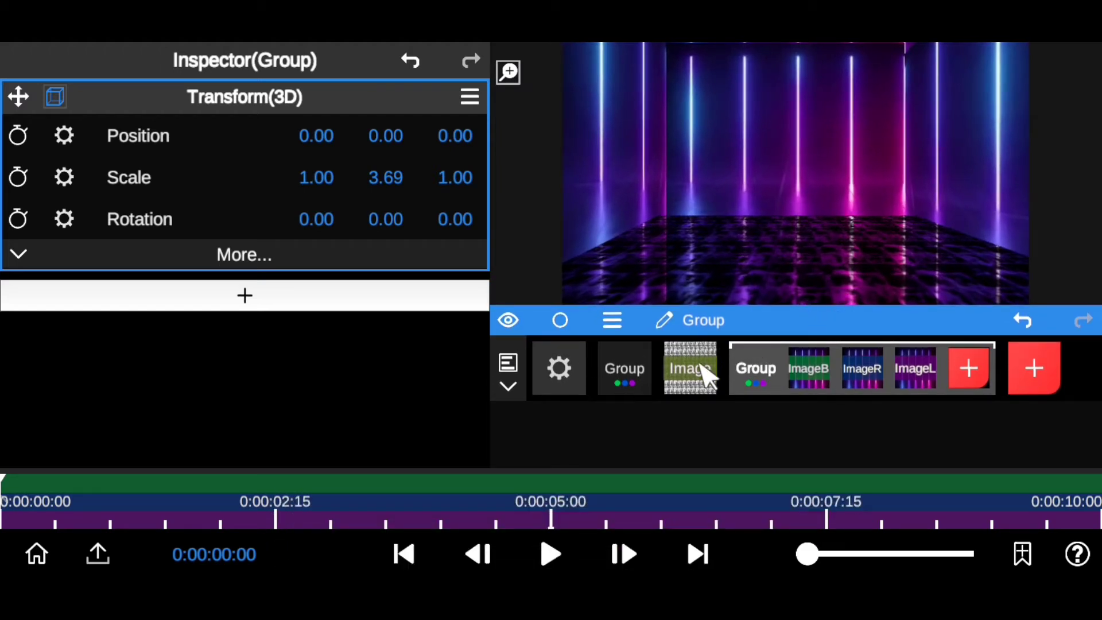
Add the blue-screen video of the woman as a new layer and switch it to a 3D transform
click(752, 367)
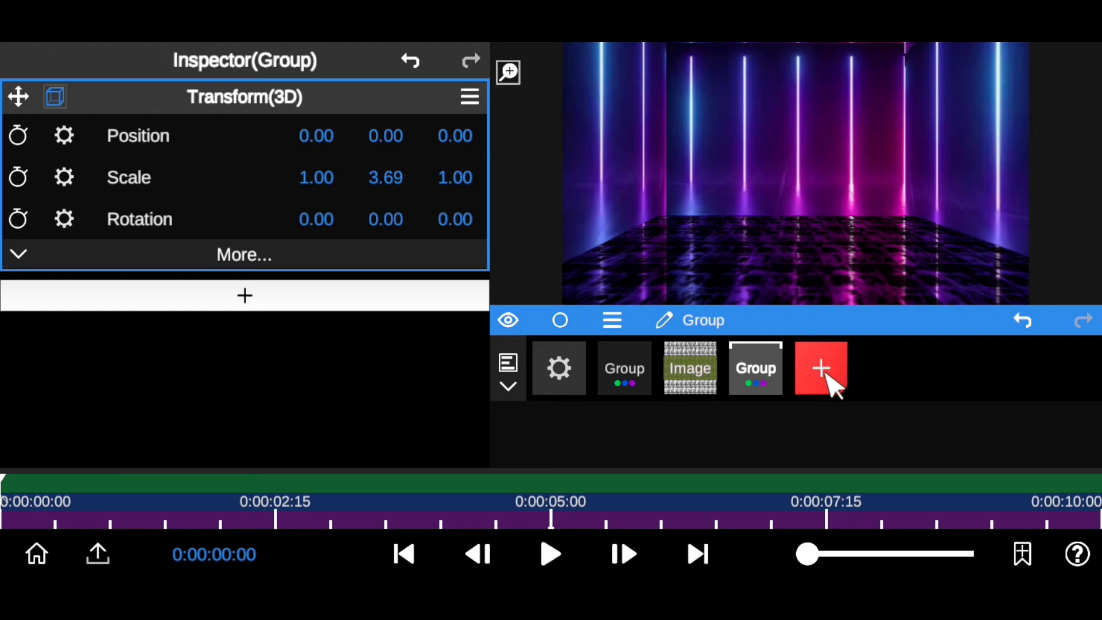
click(826, 376)
click(810, 118)
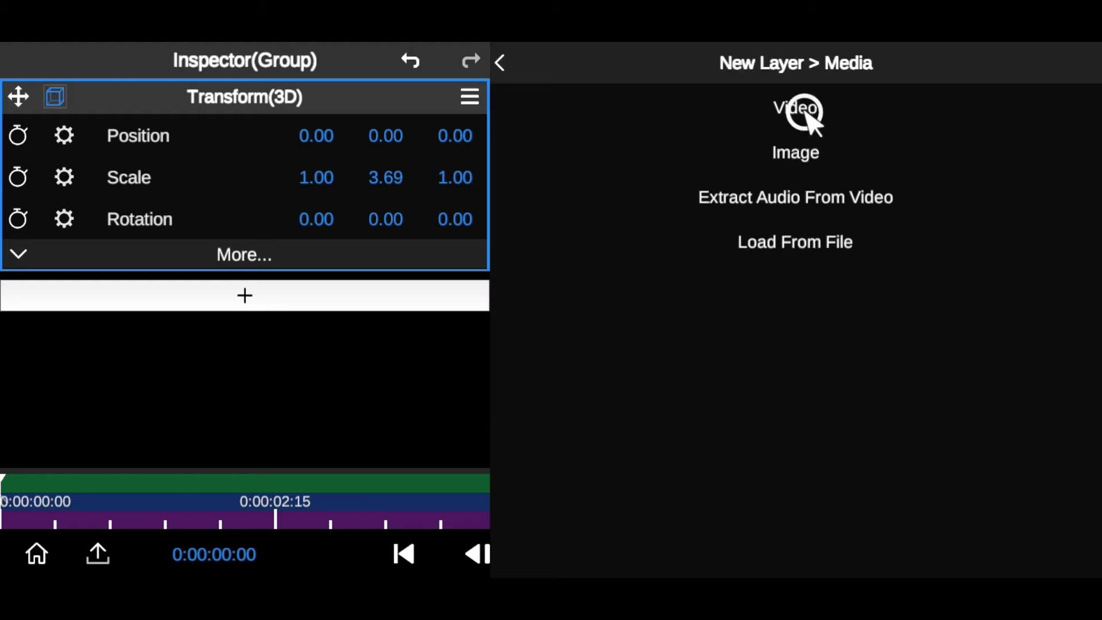
click(798, 109)
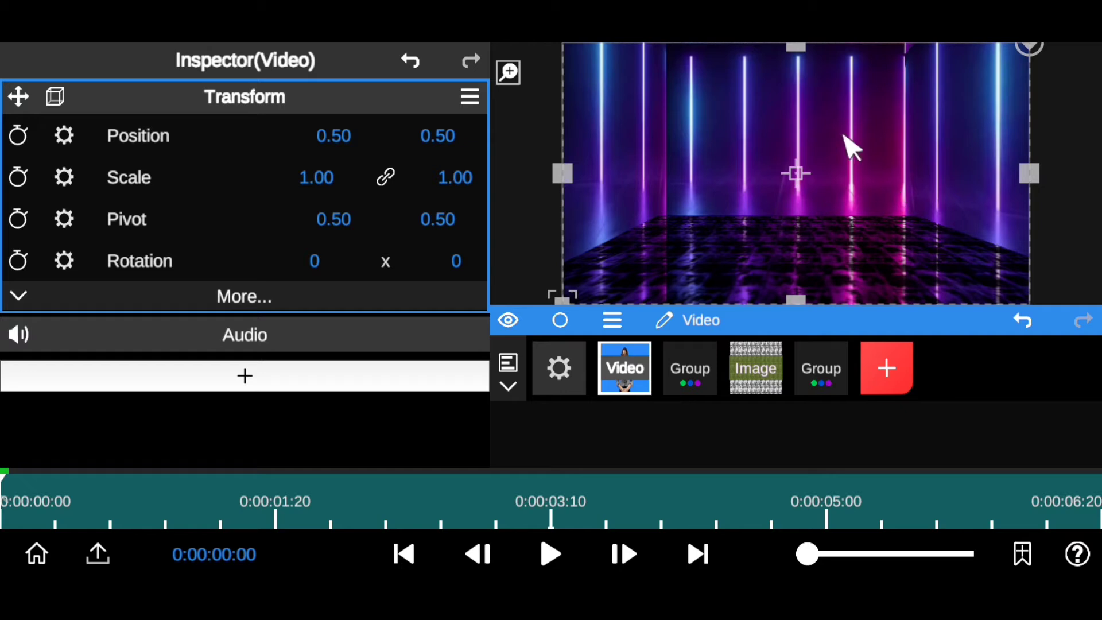
click(56, 96)
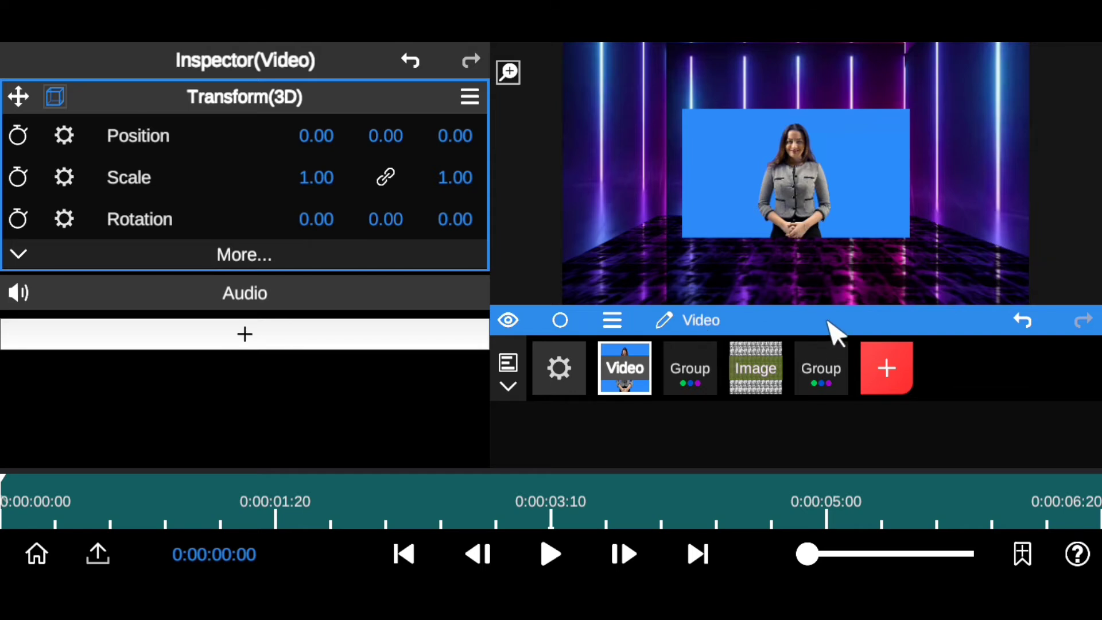
Set the linked scale of the video layer to 1.97
drag(831, 327, 831, 402)
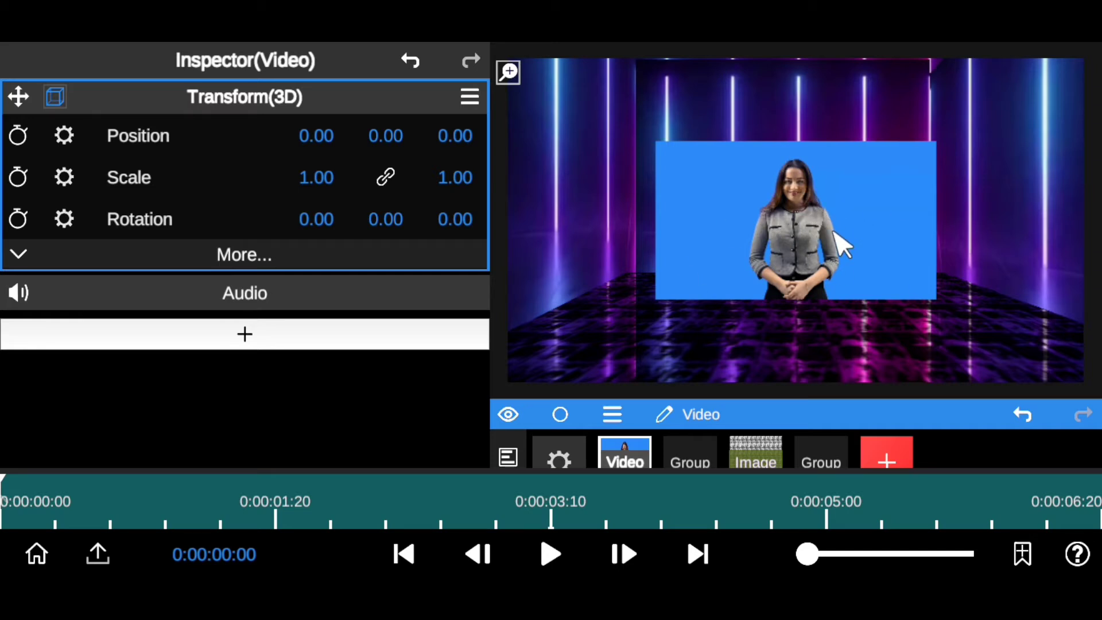
click(318, 179)
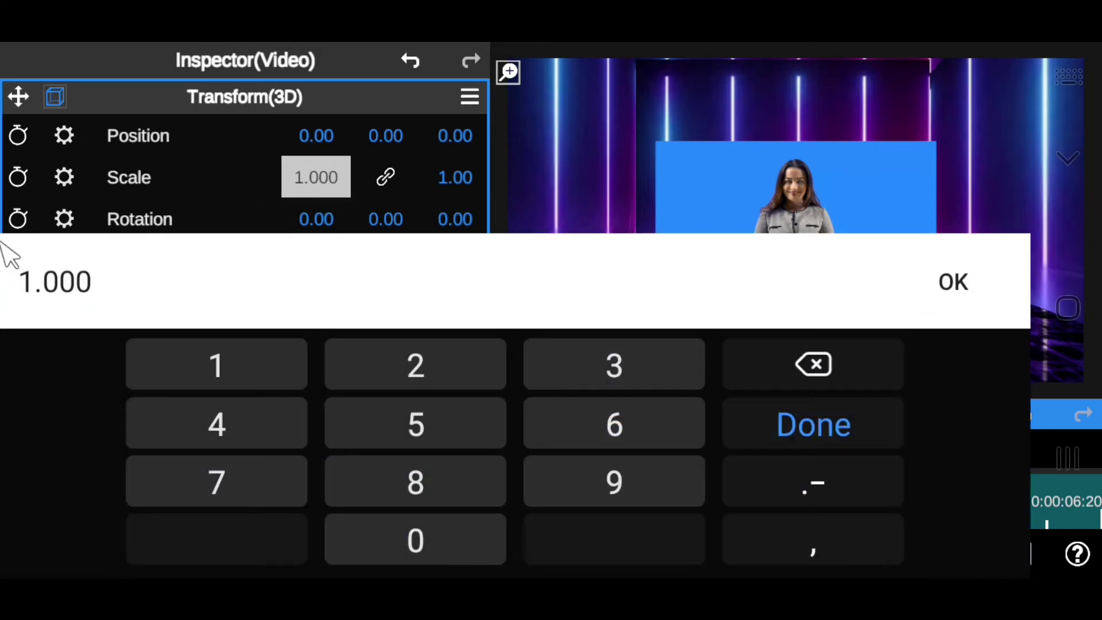
drag(105, 281, 41, 281)
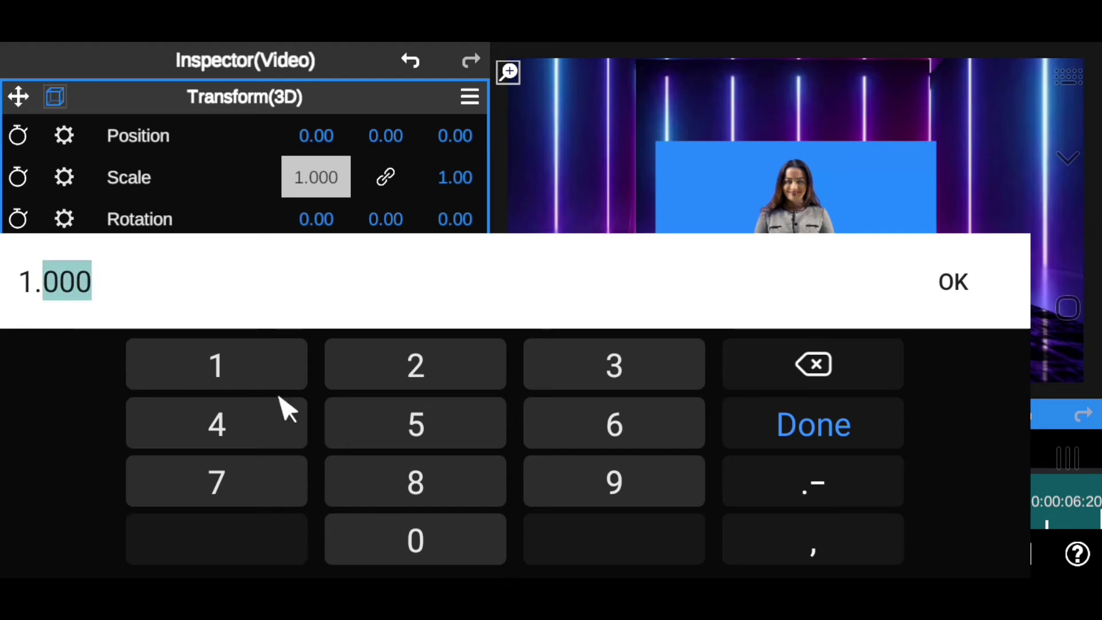
click(546, 467)
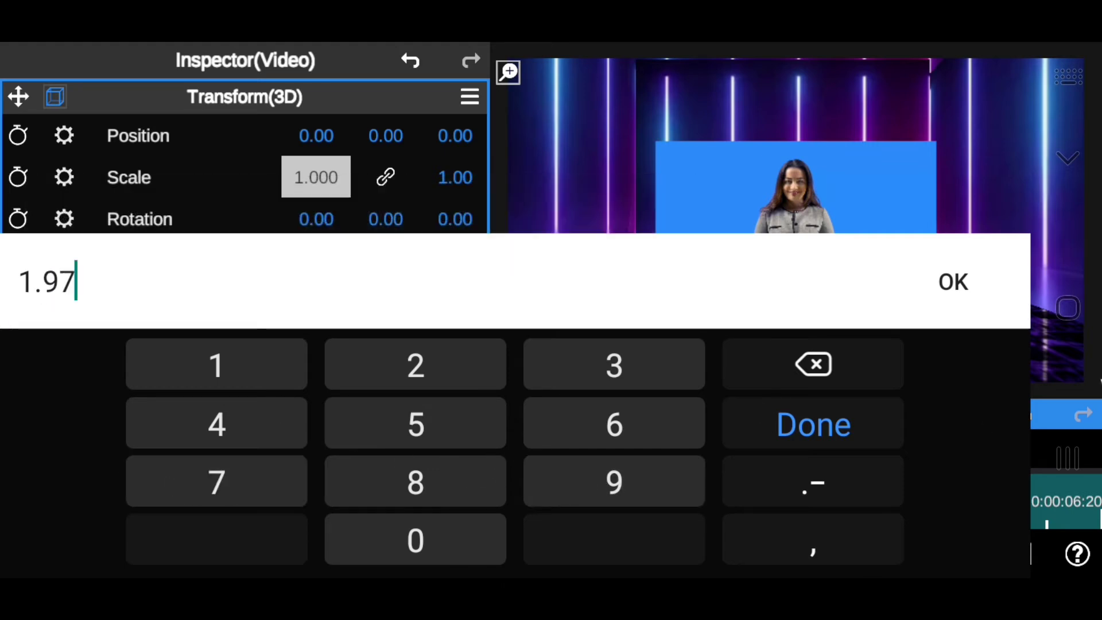
click(949, 286)
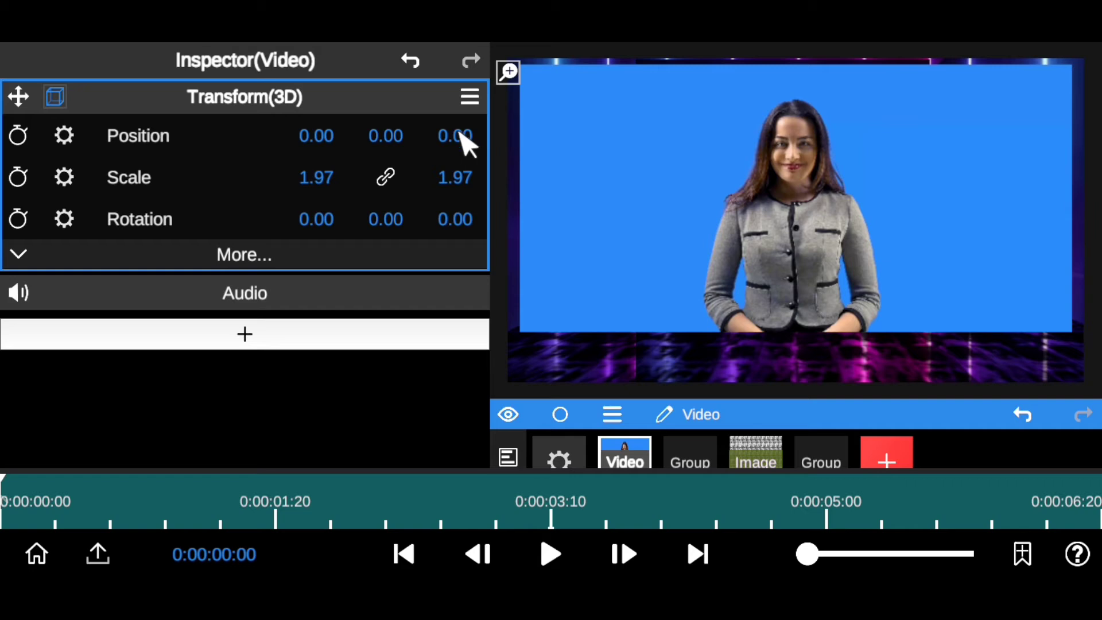
Position the video layer at X 0.00, Y 0.18 and Z 0.16 so the woman stands inside the room
drag(462, 136, 448, 45)
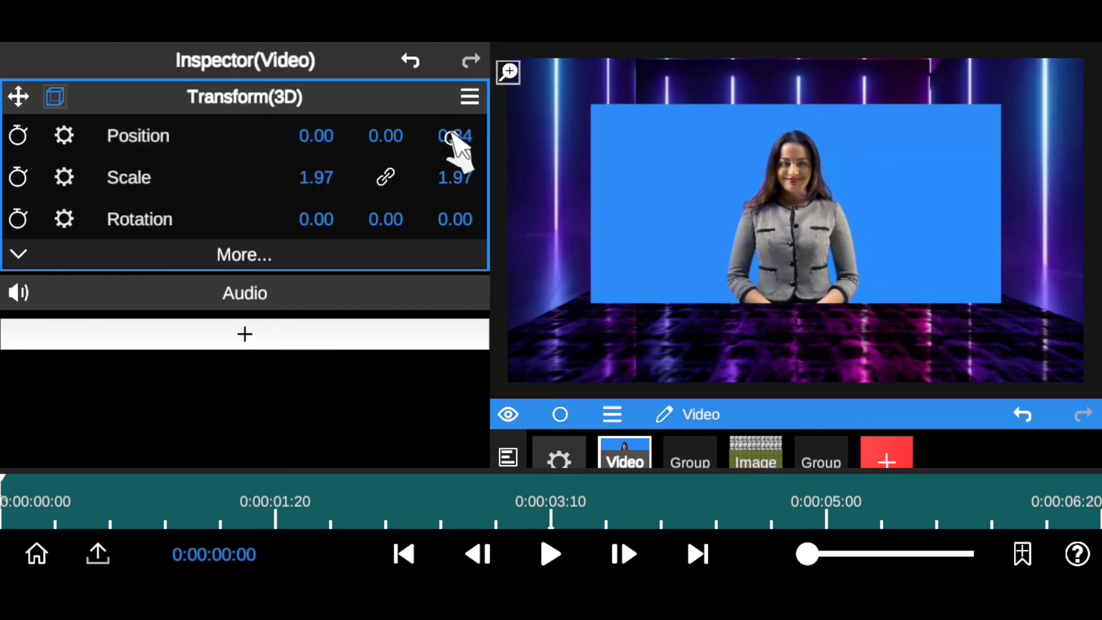
drag(455, 143, 468, 106)
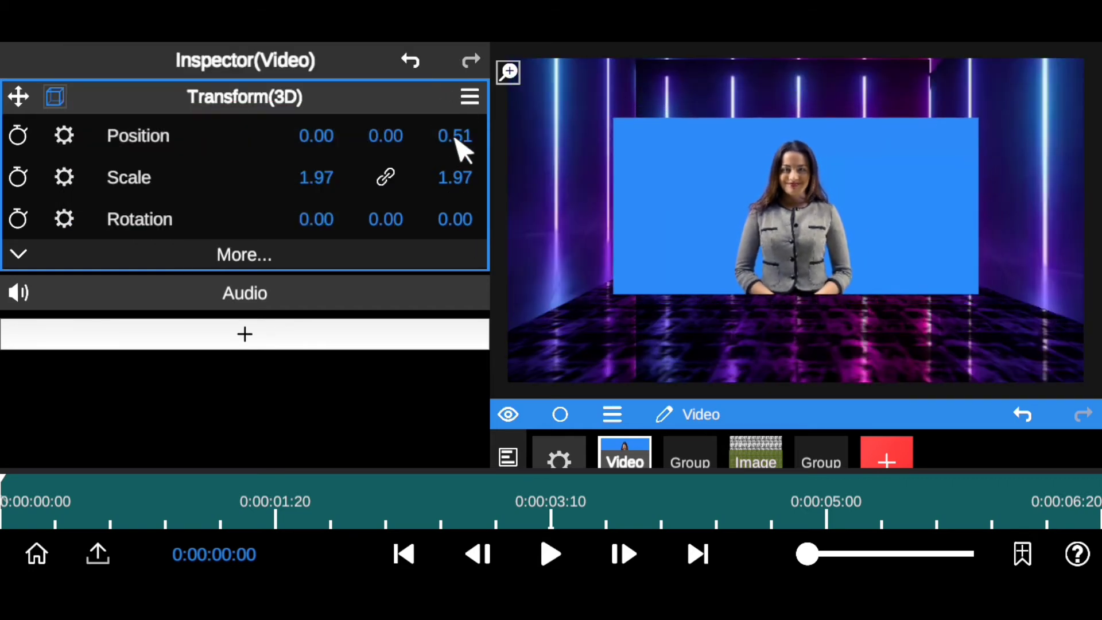
drag(460, 147, 449, 97)
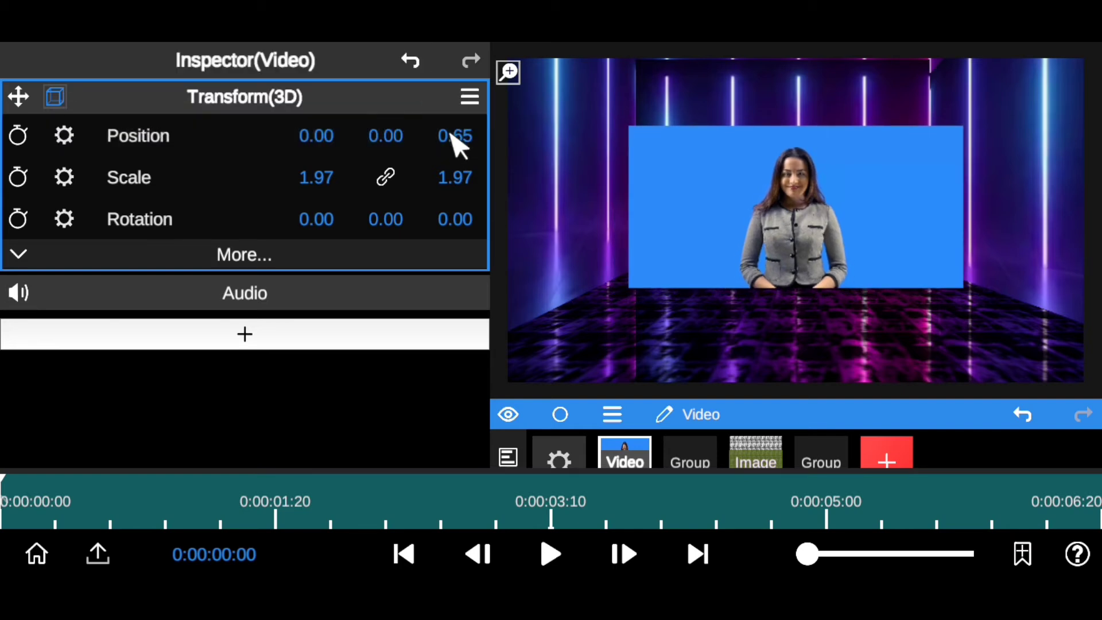
drag(451, 133, 456, 280)
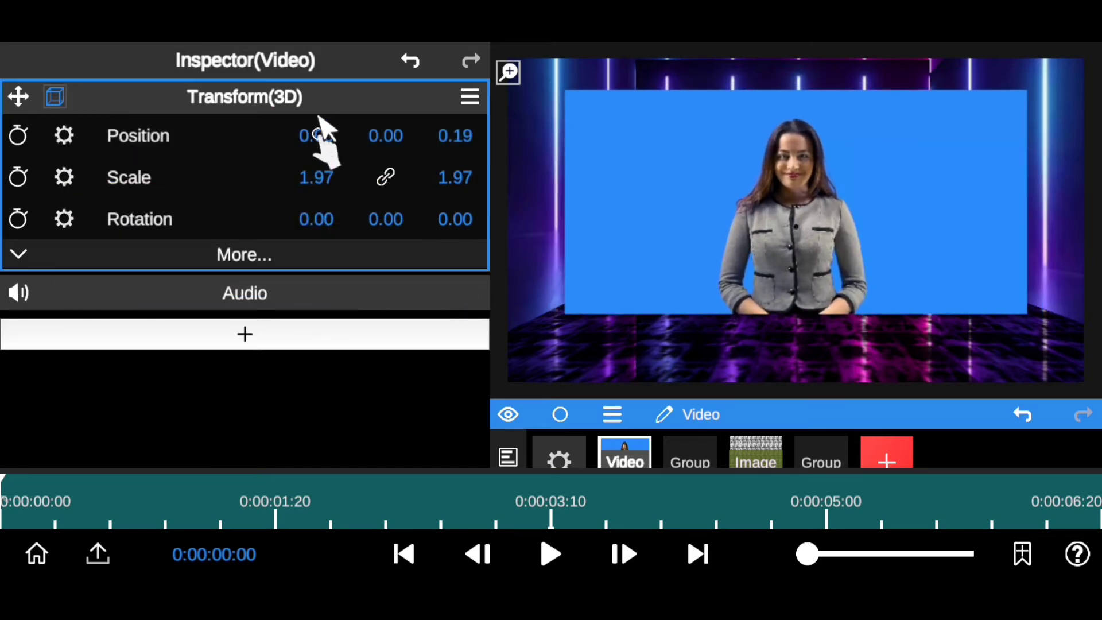
drag(320, 109, 395, 95)
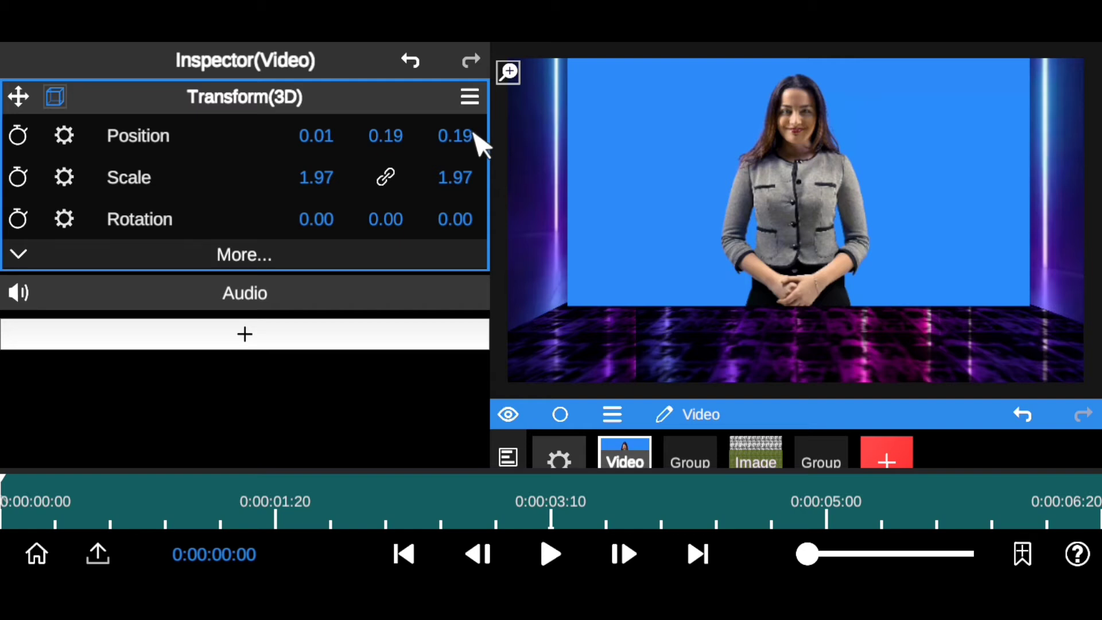
drag(452, 148, 448, 155)
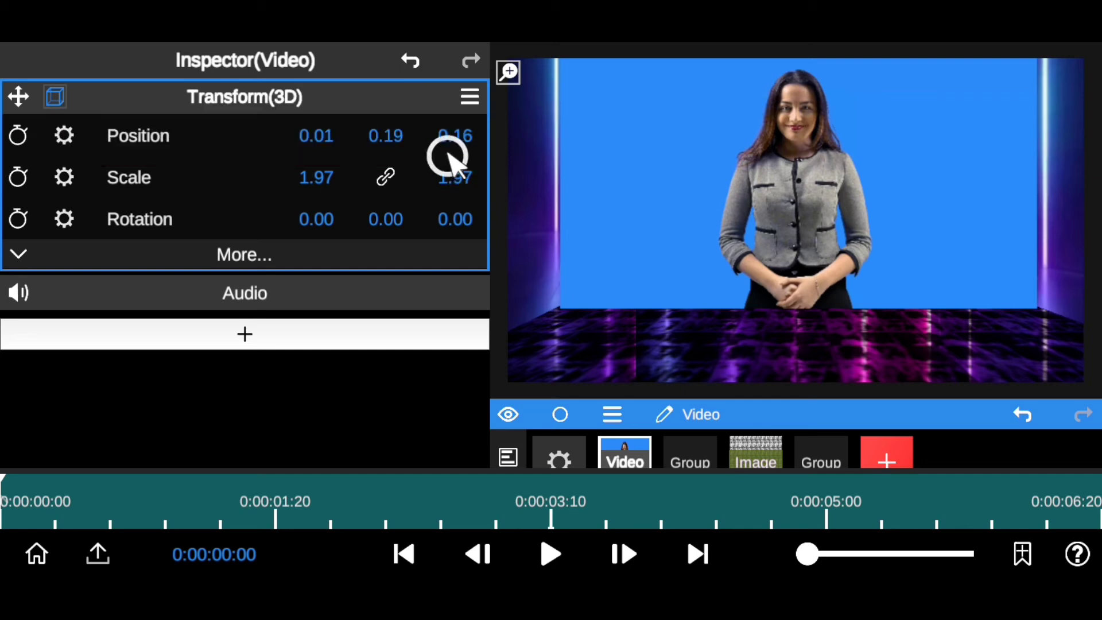
mouse_move(376, 132)
mouse_down()
mouse_move(381, 94)
mouse_move(394, 140)
mouse_up()
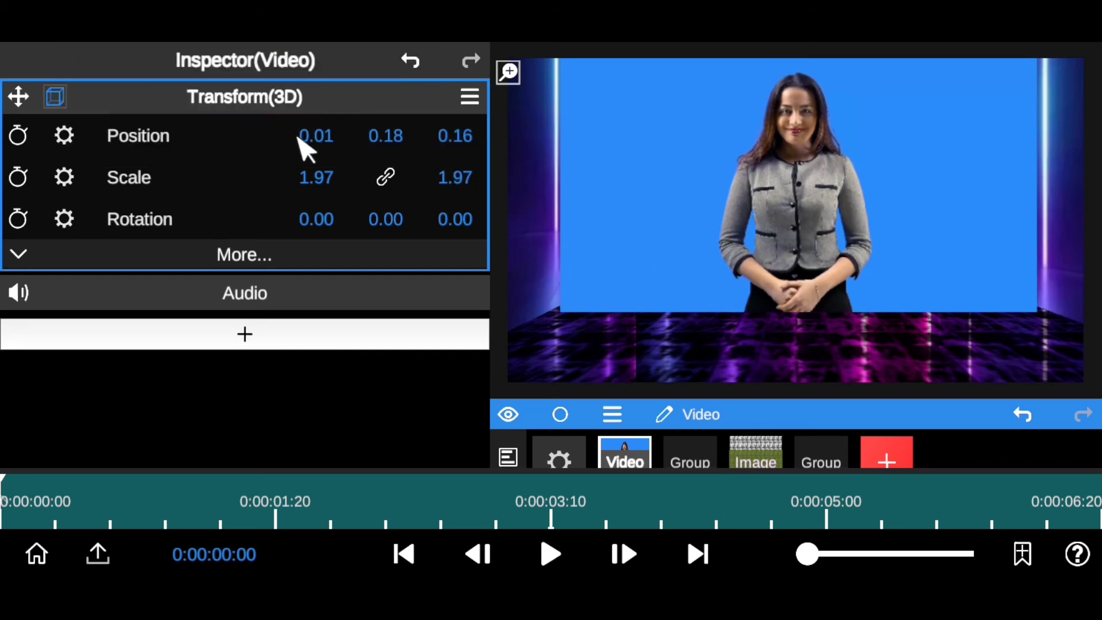
mouse_move(307, 132)
mouse_down()
mouse_move(312, 118)
mouse_move(315, 138)
mouse_up()
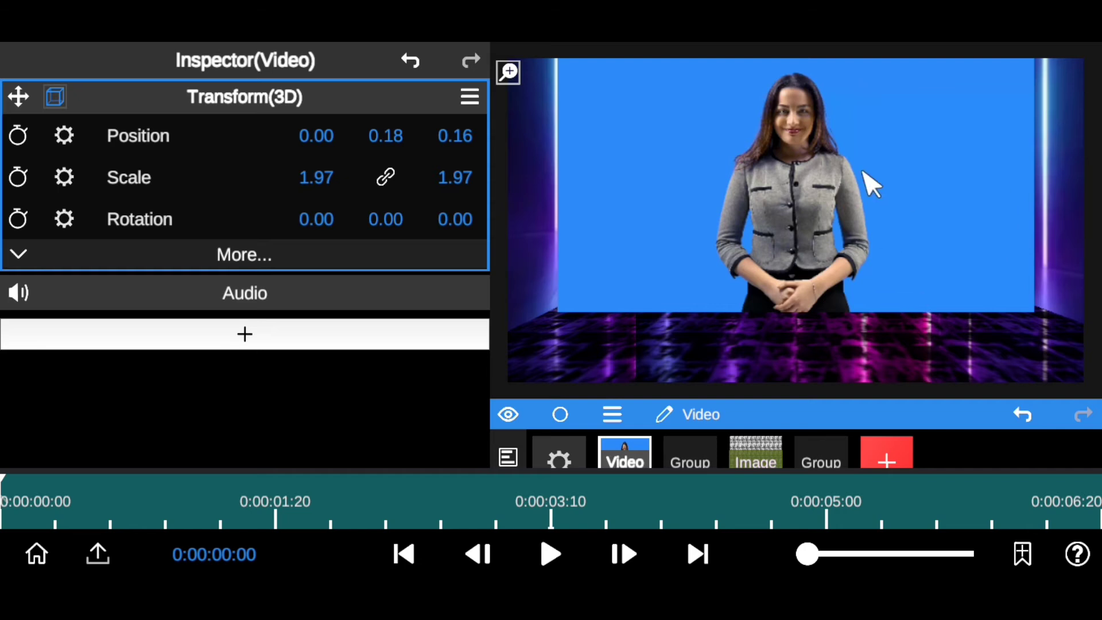
Add a Chroma Key mask to the video layer and set its key color to Blue
click(274, 339)
click(273, 241)
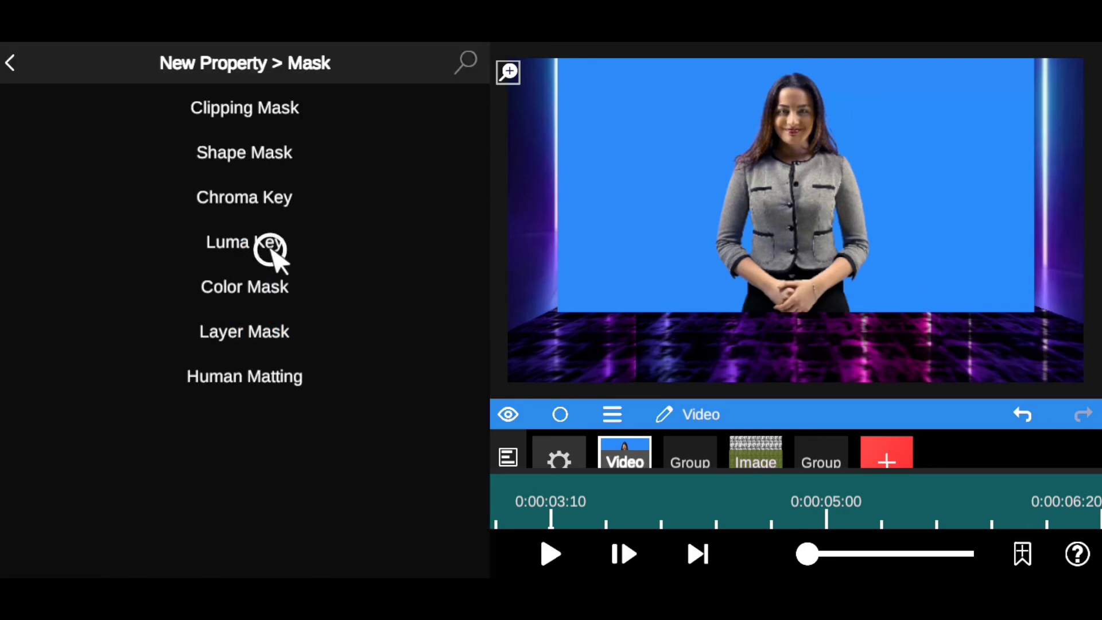
click(270, 198)
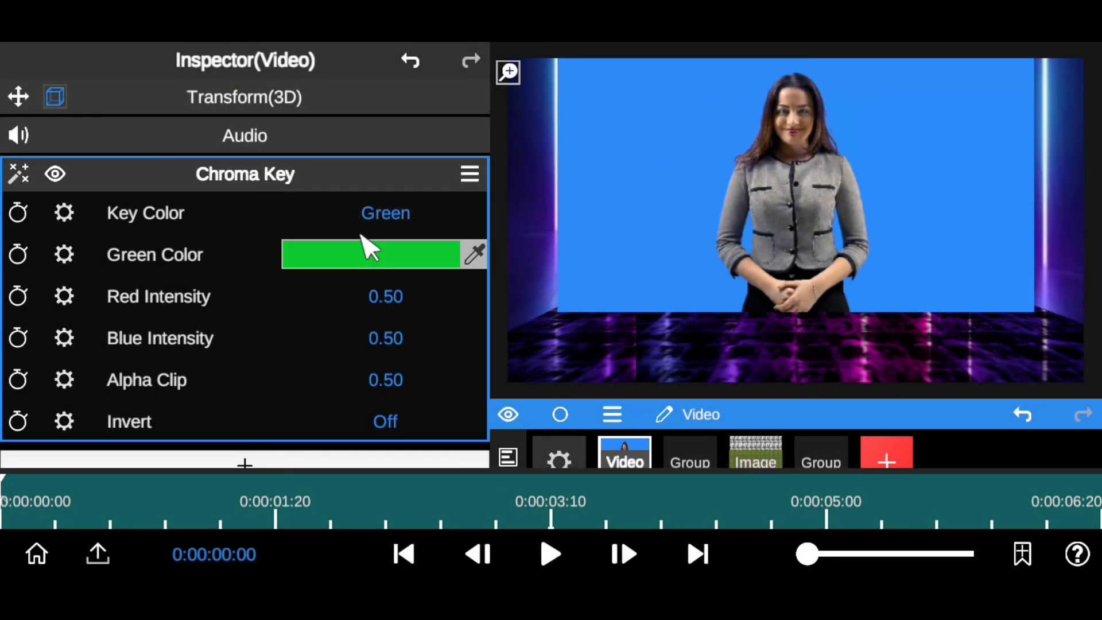
click(367, 206)
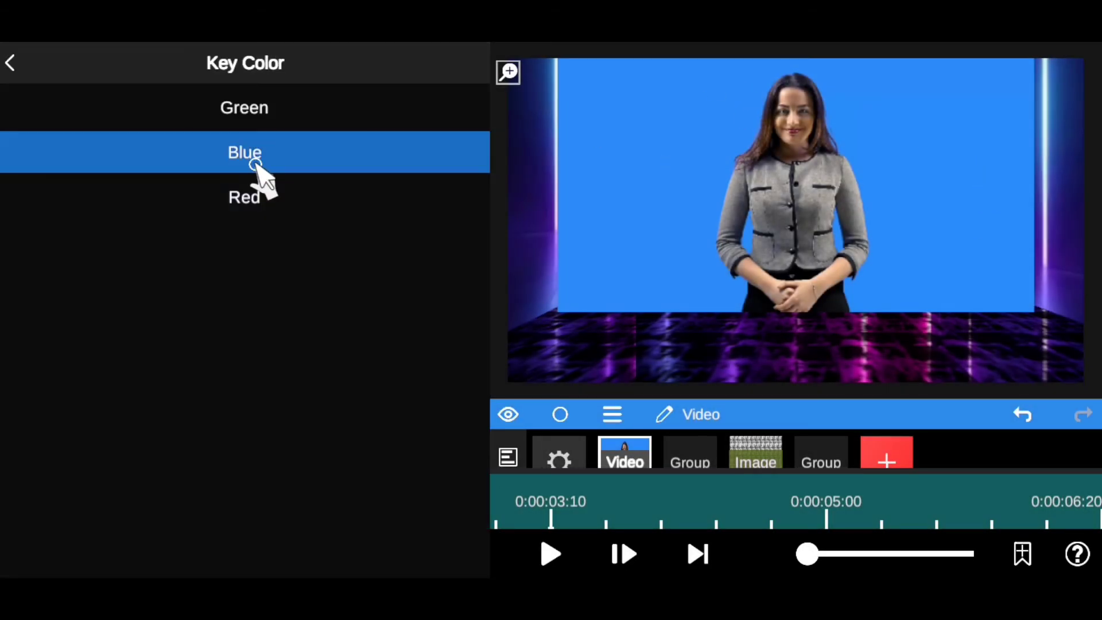
click(255, 165)
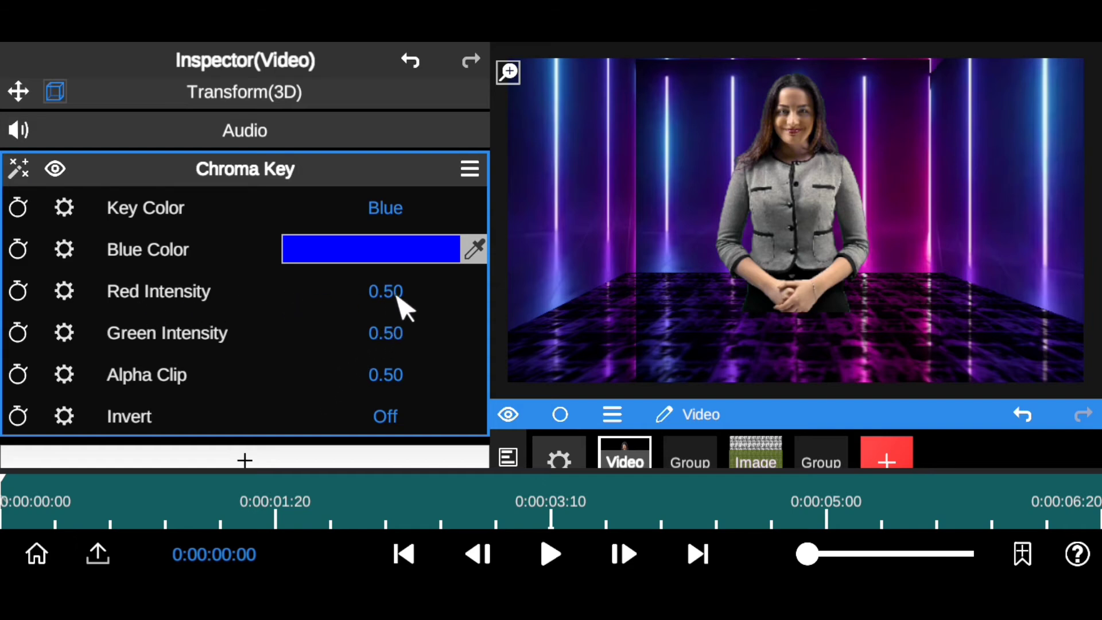
Set the Chroma Key's red intensity to 0.52 and alpha clip to 0.53, and lower the video's Y position to 0.17
mouse_move(383, 293)
mouse_down()
mouse_move(382, 259)
mouse_move(388, 330)
mouse_move(376, 280)
mouse_up()
drag(400, 374, 355, 342)
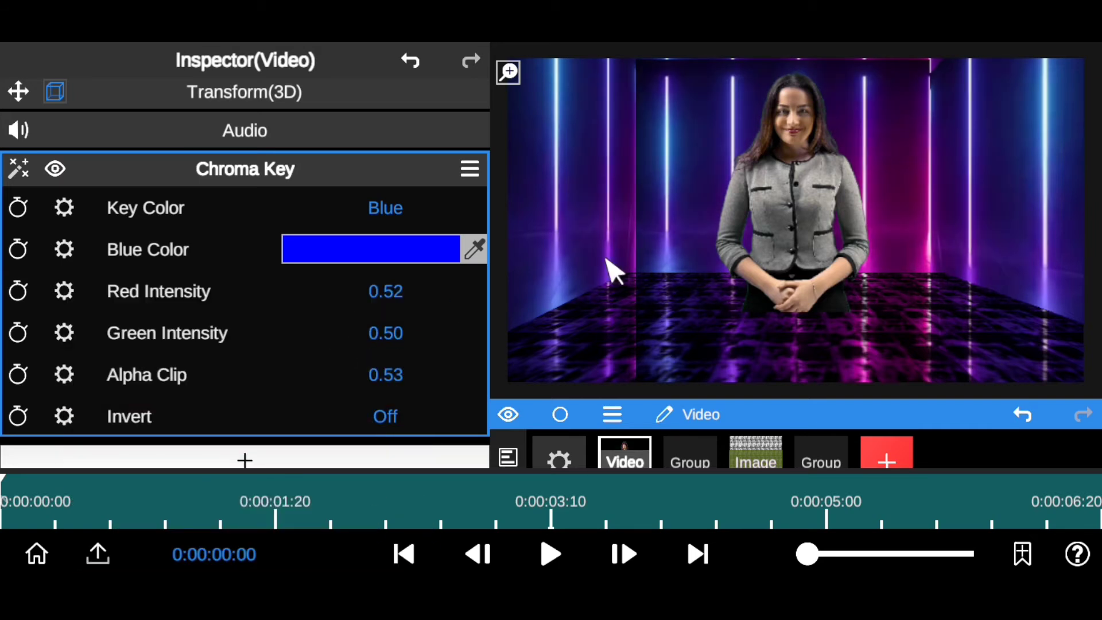
click(252, 181)
click(280, 106)
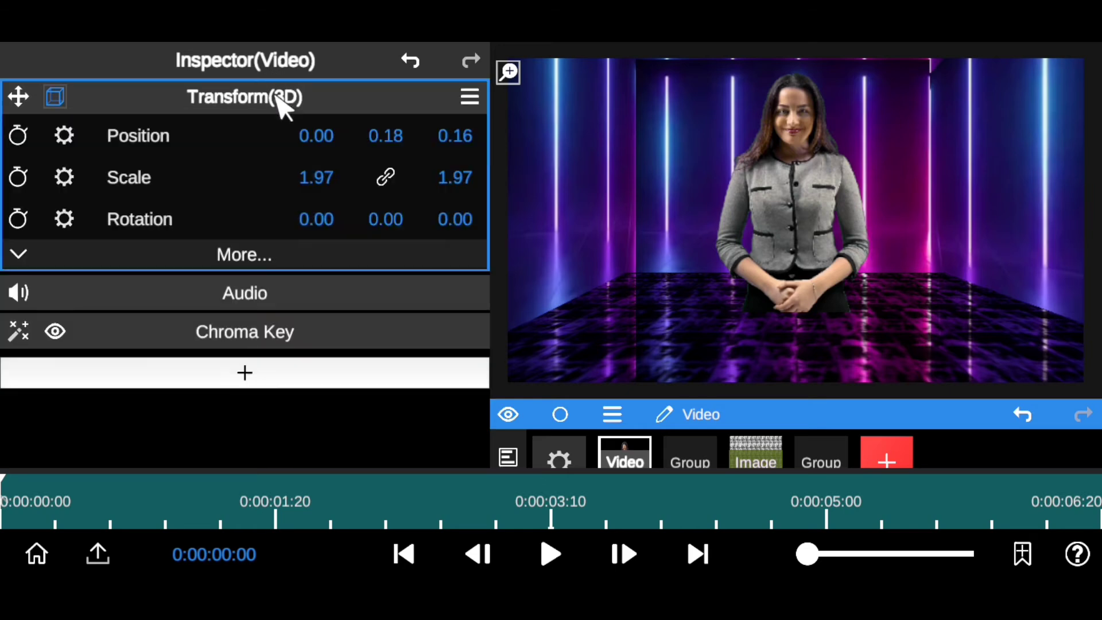
mouse_move(388, 138)
mouse_down()
mouse_move(393, 111)
mouse_move(389, 212)
mouse_move(389, 94)
mouse_move(405, 353)
mouse_move(408, 122)
mouse_move(407, 140)
mouse_up()
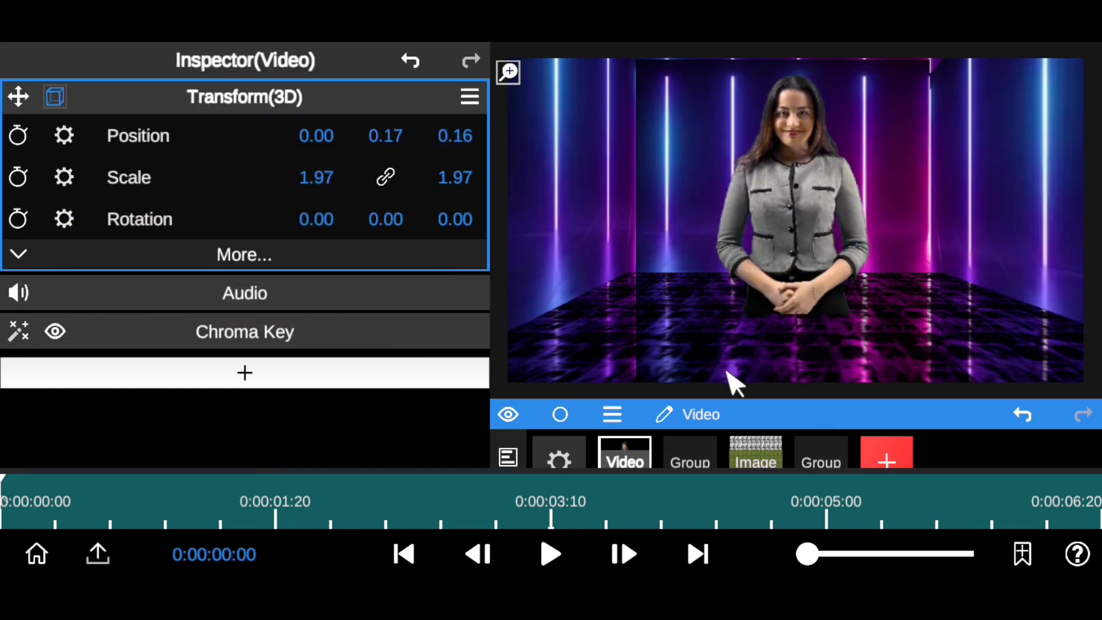
Add a custom 3D model layer by importing the open book model from the Fbx obj folder in Downloads
drag(782, 408, 779, 286)
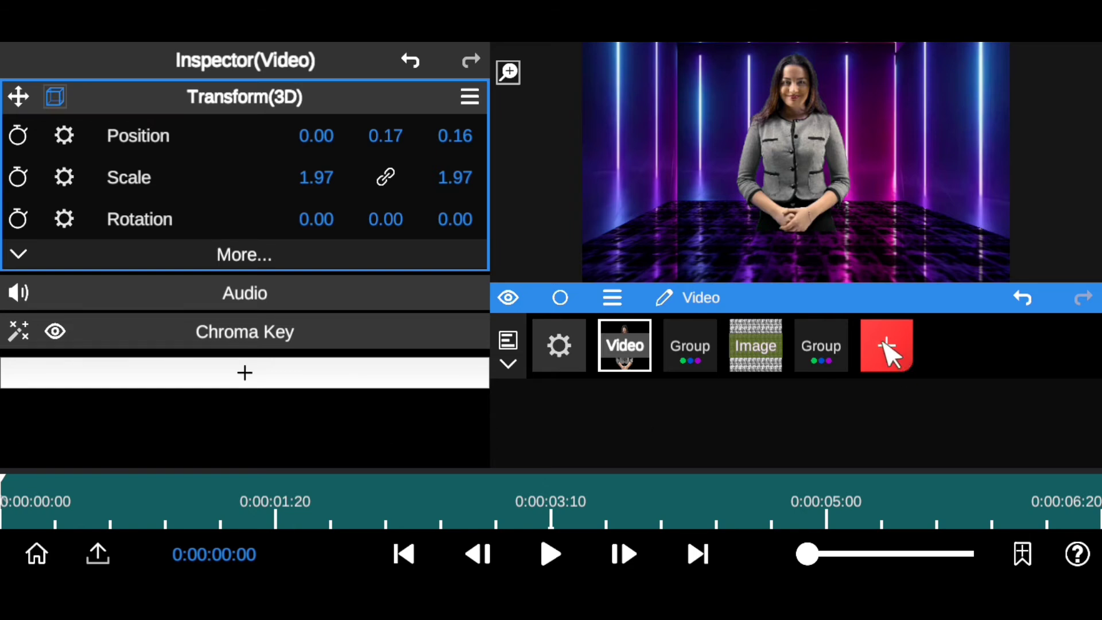
click(887, 347)
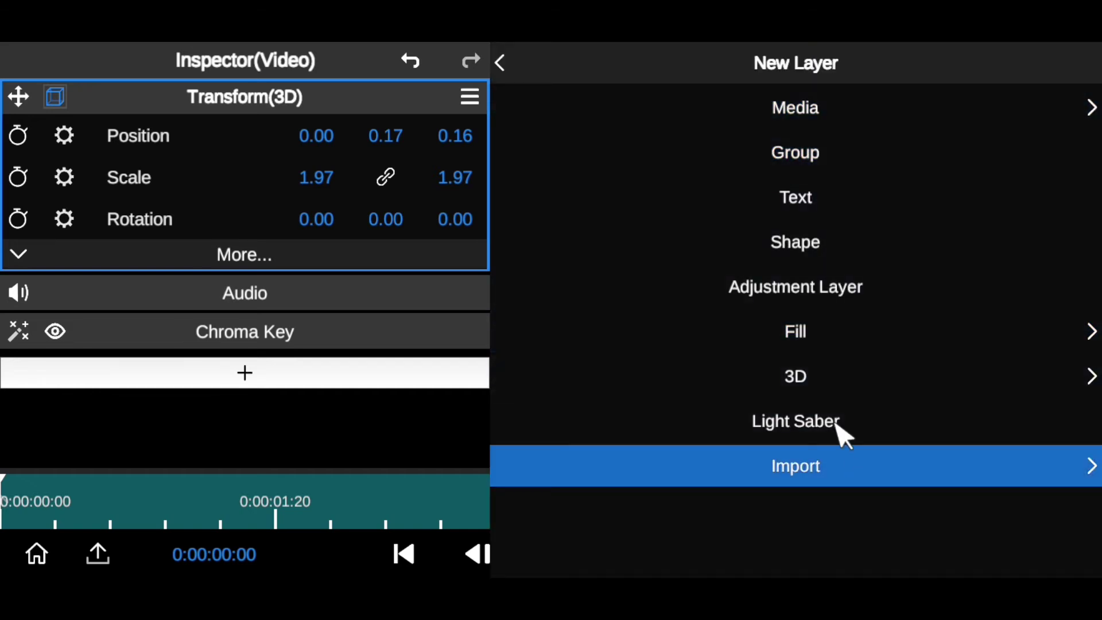
click(841, 383)
click(801, 205)
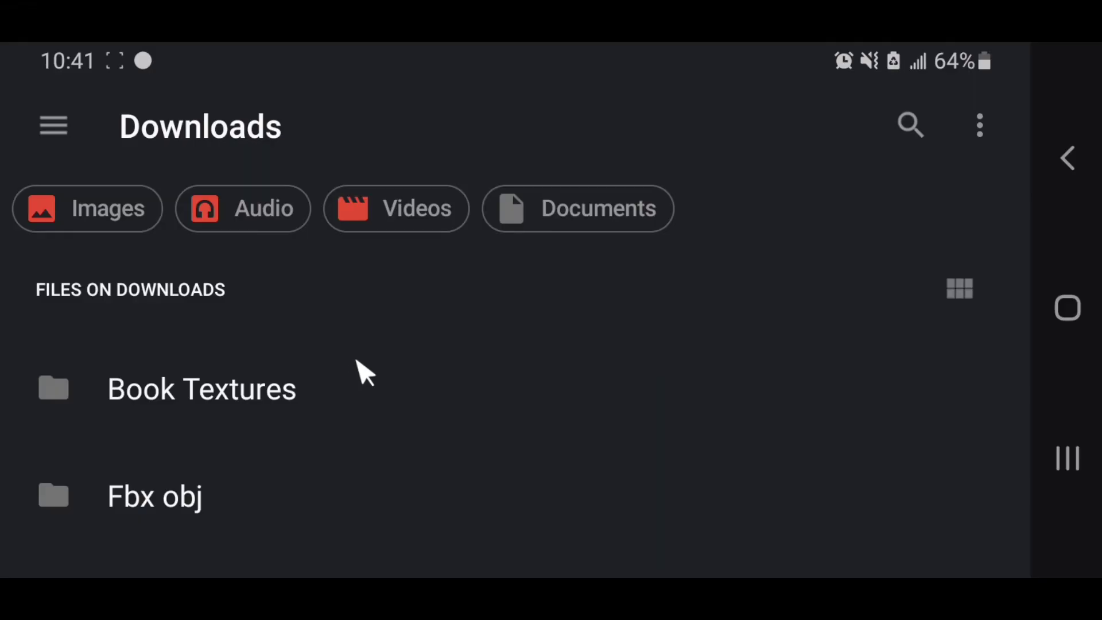
click(195, 508)
scroll(540, 468, down, 3)
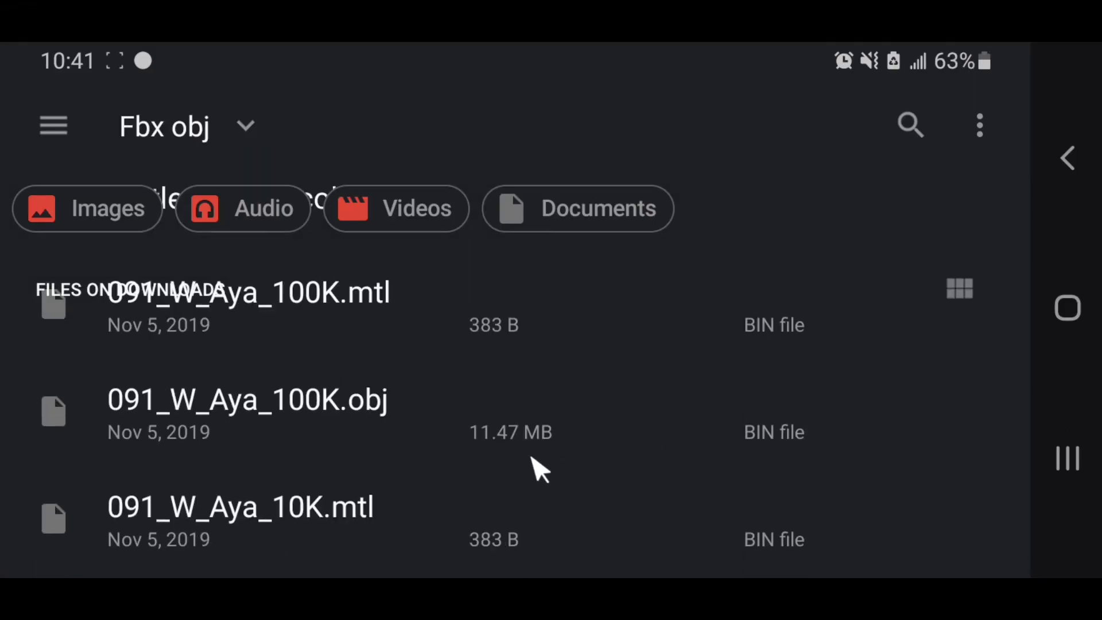
scroll(540, 468, down, 10)
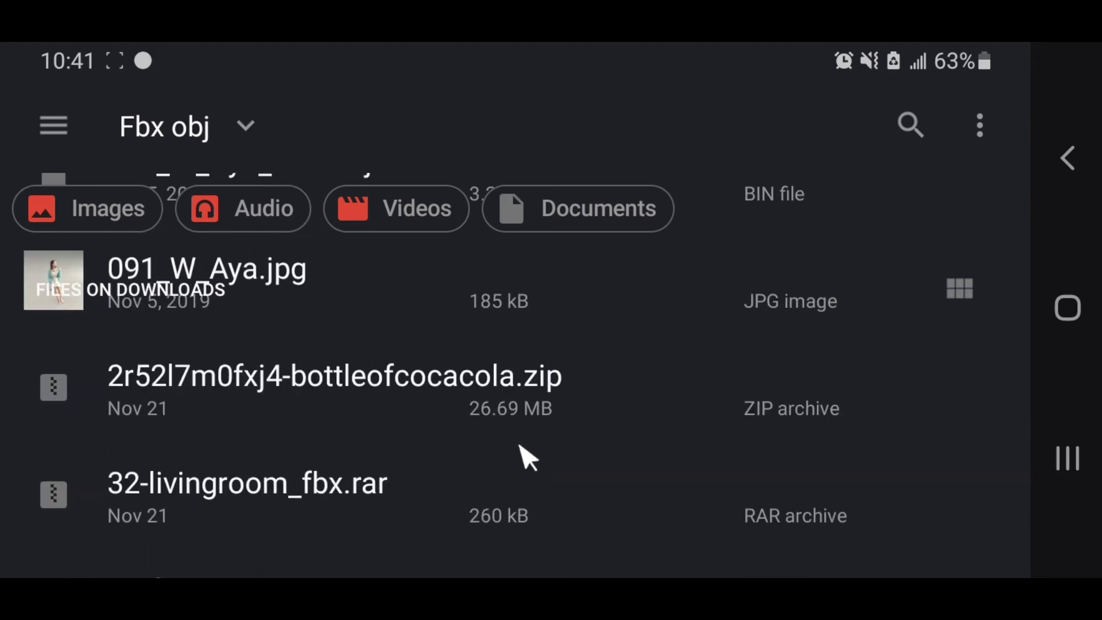
scroll(367, 402, down, 5)
scroll(209, 348, up, 1)
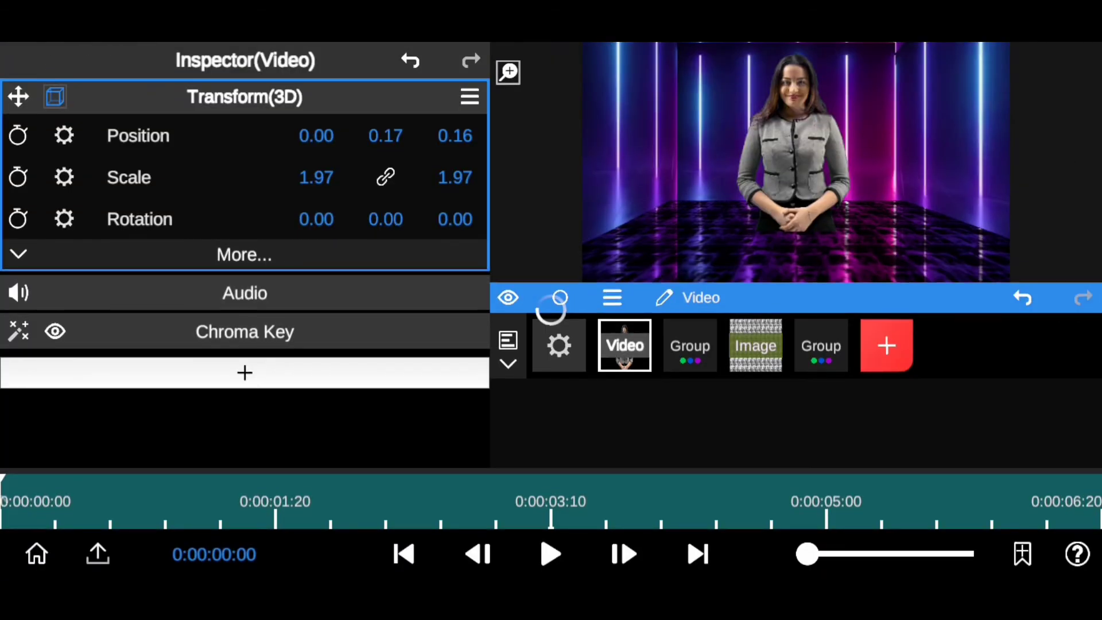
click(552, 304)
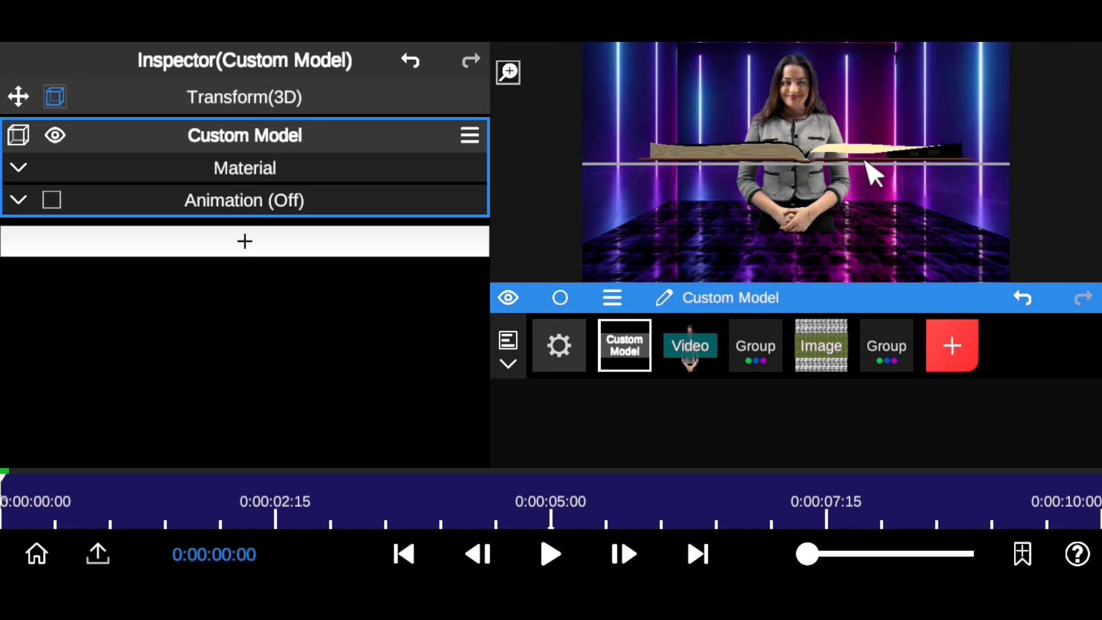
Lower the book model in front of the woman by setting its Y position to -0.23
click(229, 98)
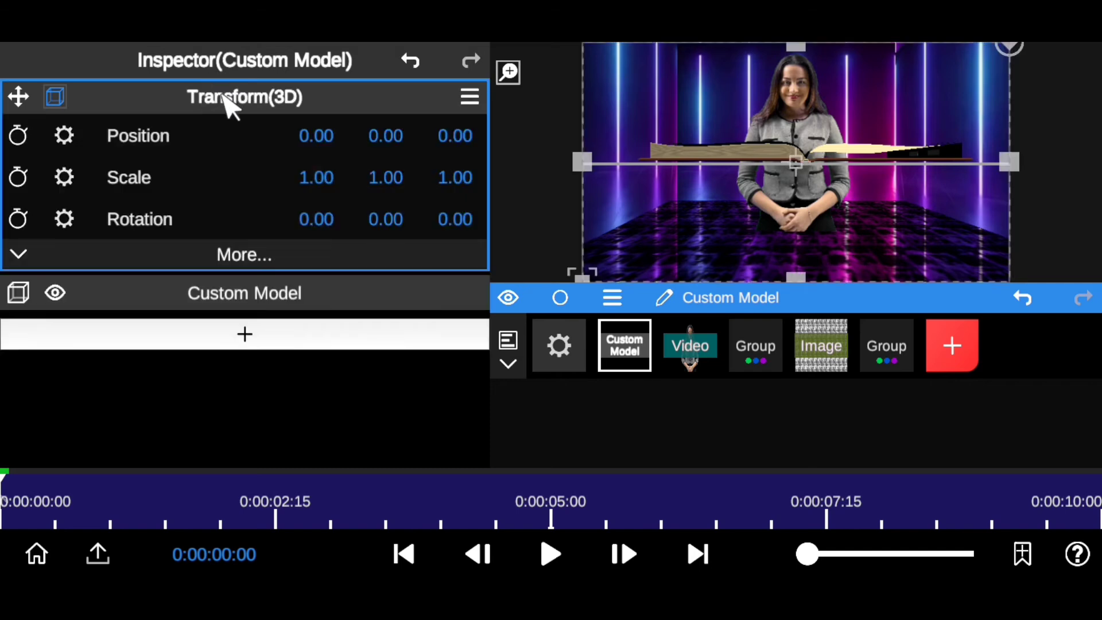
drag(386, 137, 387, 208)
drag(901, 304, 906, 401)
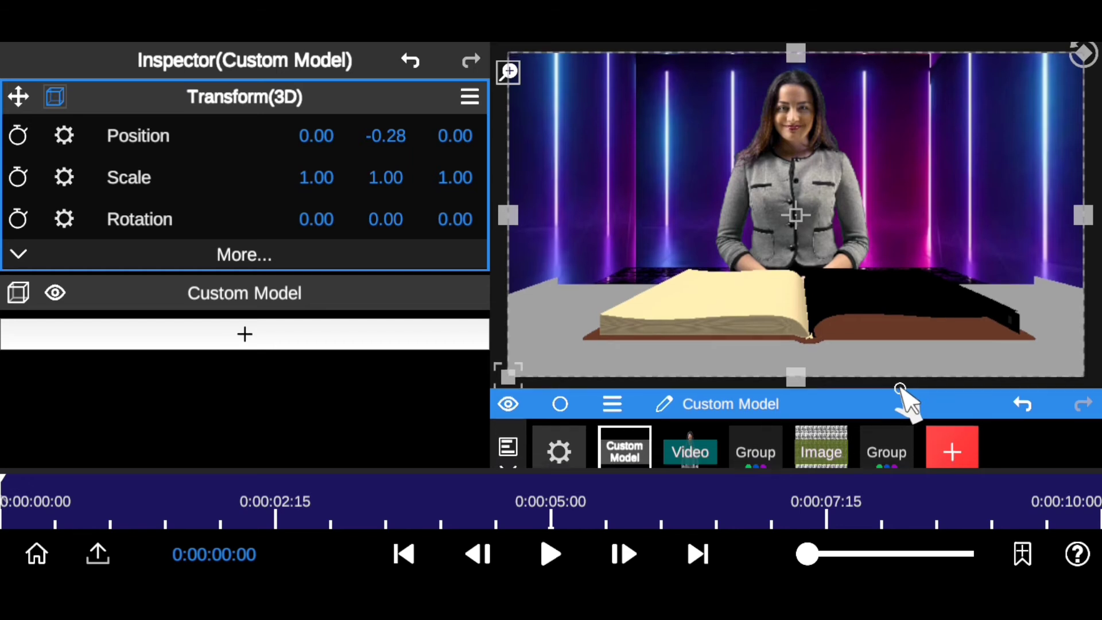
mouse_move(390, 137)
mouse_down()
mouse_move(387, 148)
mouse_move(394, 51)
mouse_move(387, 147)
mouse_move(386, 113)
mouse_move(395, 127)
mouse_up()
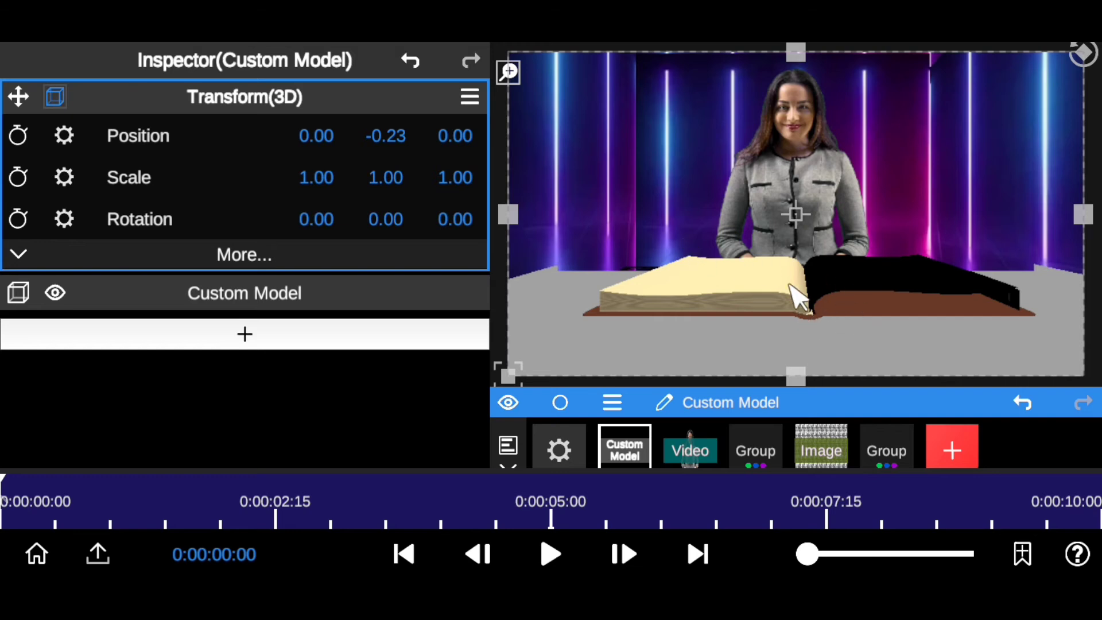
Change the book model's material type to MatCap
click(265, 296)
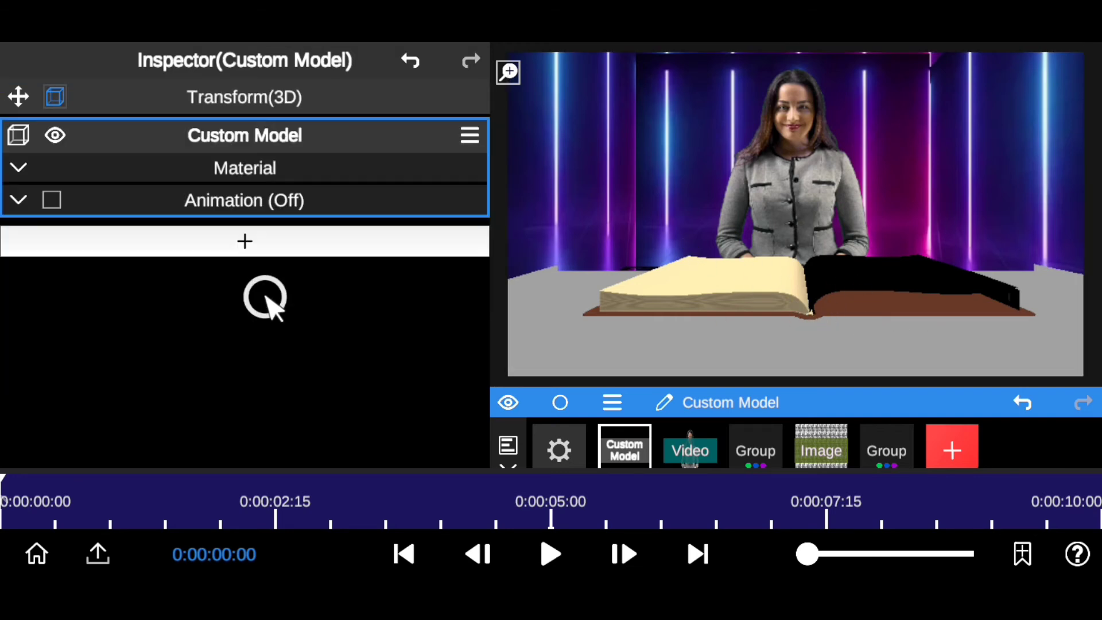
click(275, 167)
click(388, 204)
click(235, 150)
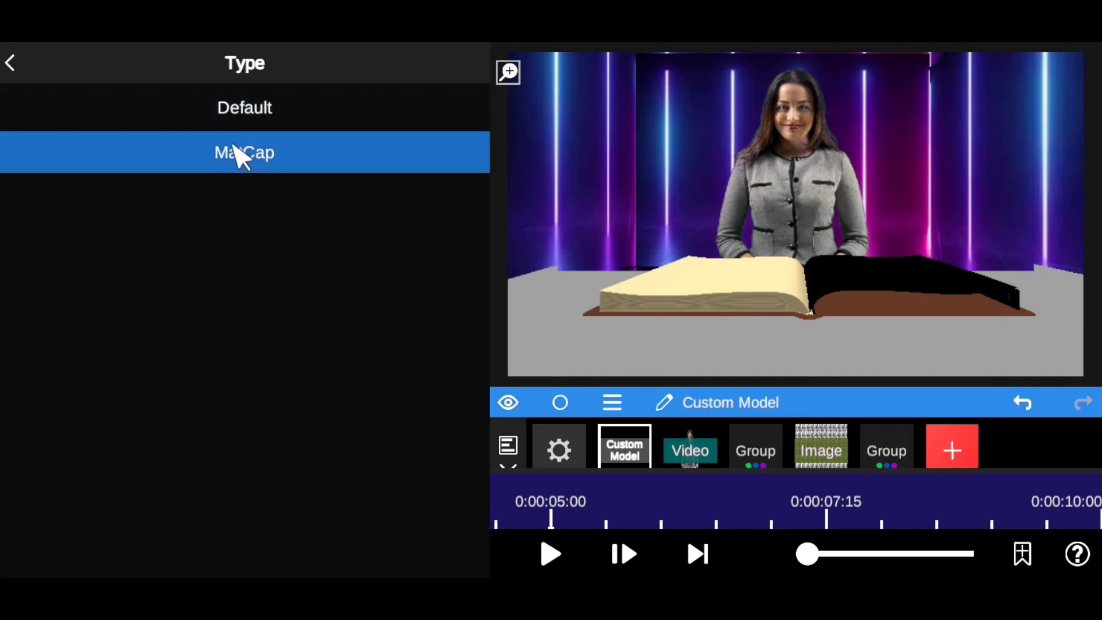
click(261, 160)
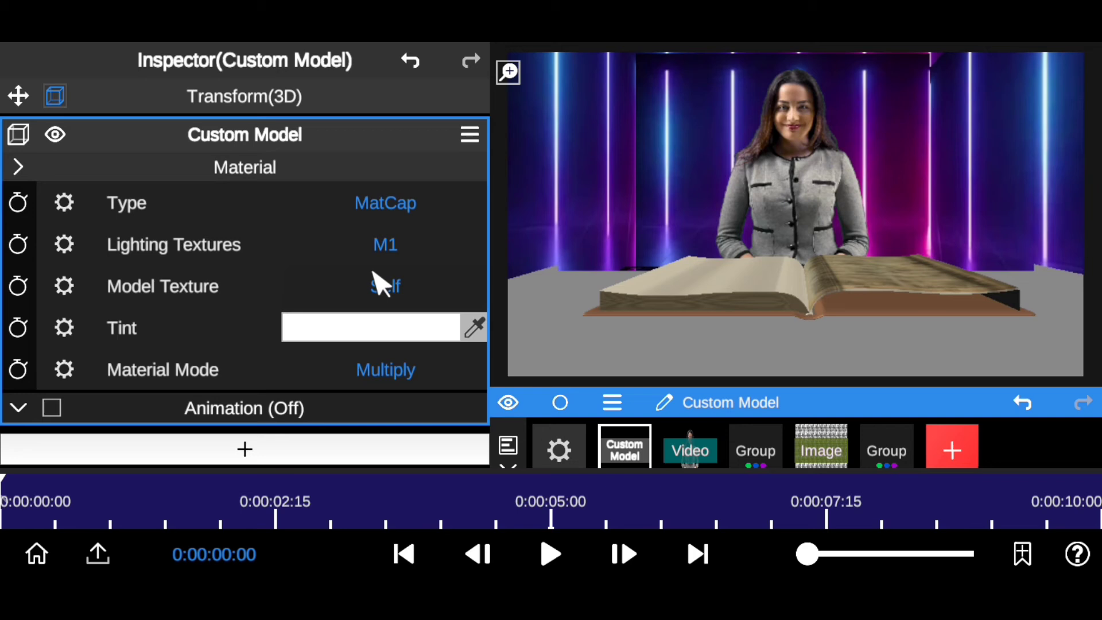
Set the book material's lighting texture to M20, collapse the model settings and return to the project root
click(381, 241)
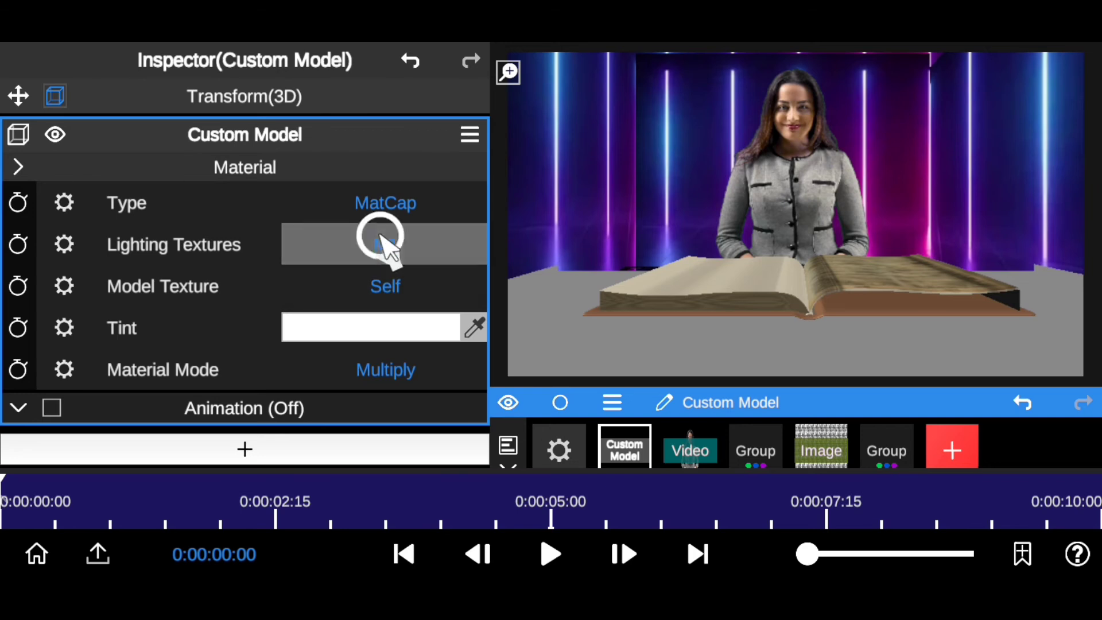
drag(252, 466, 216, 310)
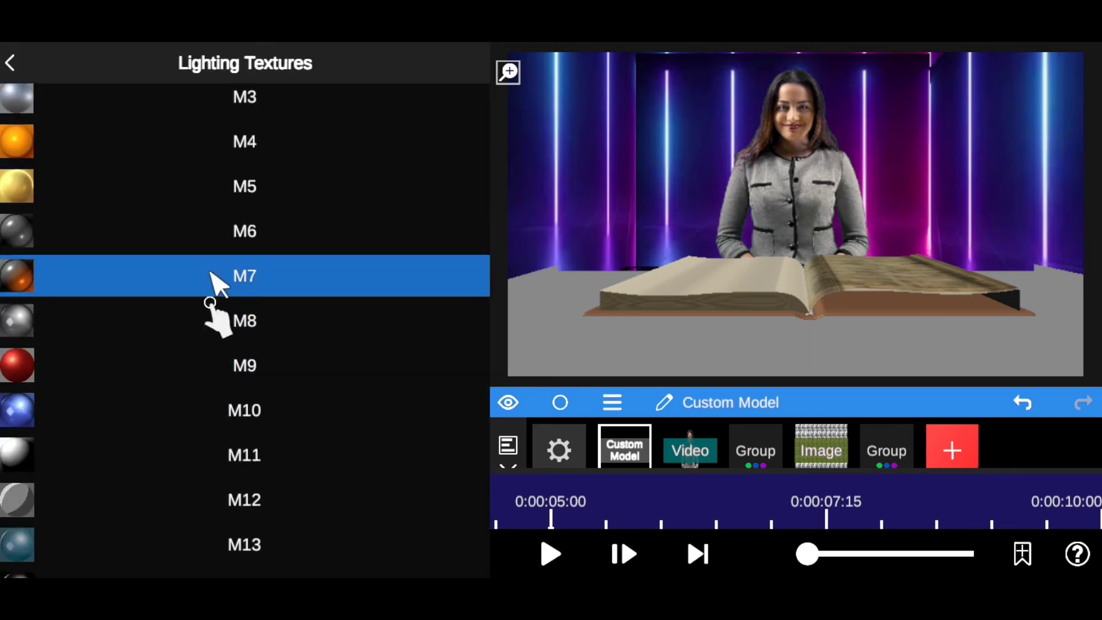
drag(346, 482, 332, 287)
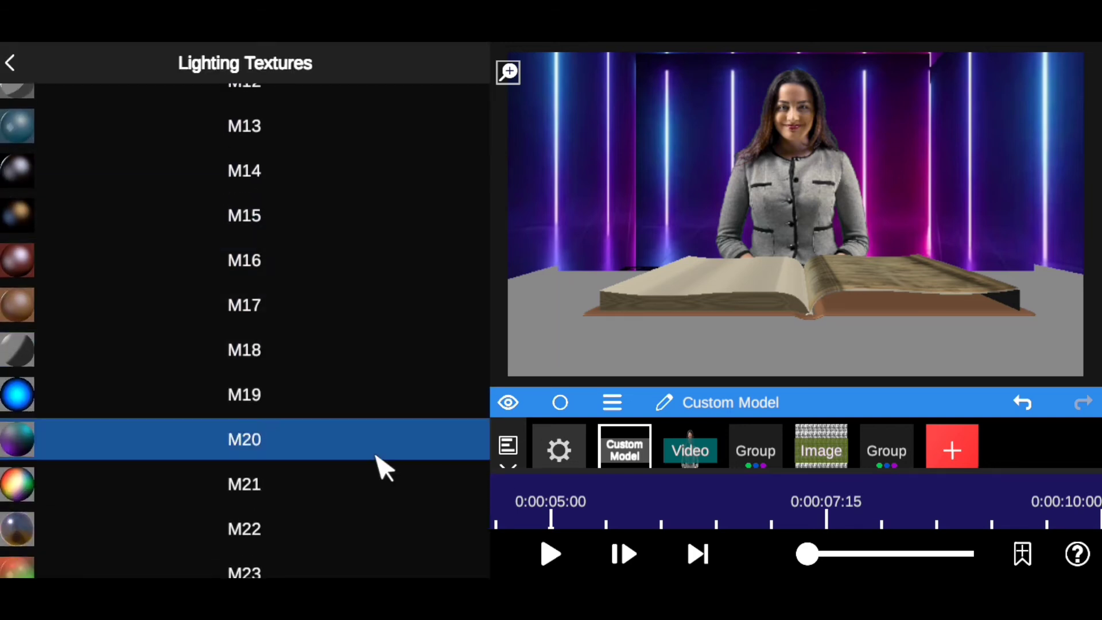
click(279, 403)
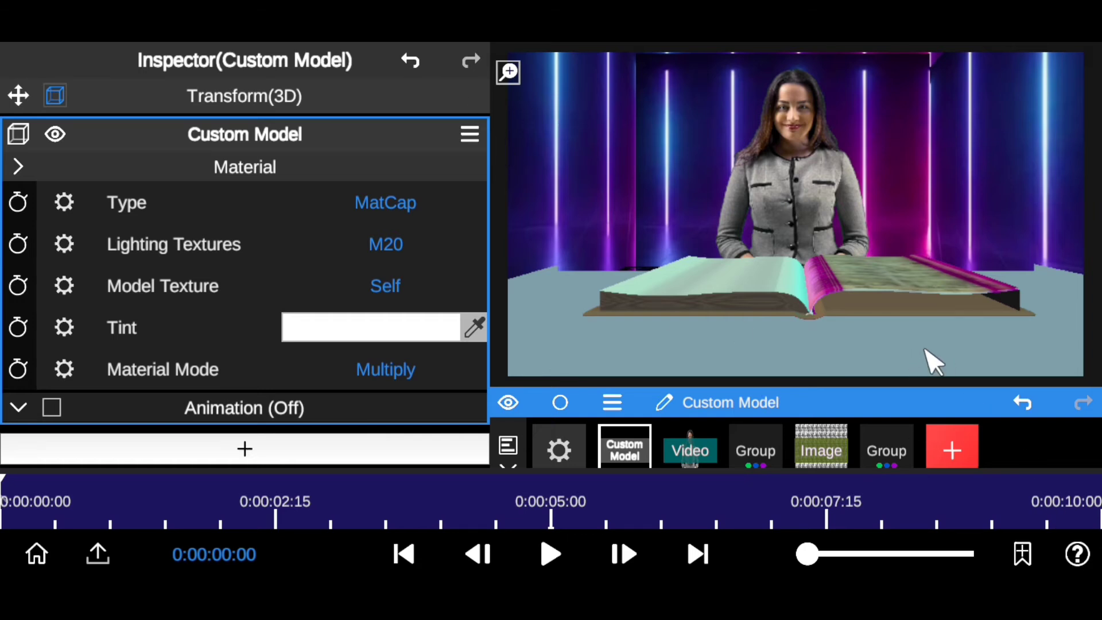
click(262, 138)
drag(836, 399, 848, 332)
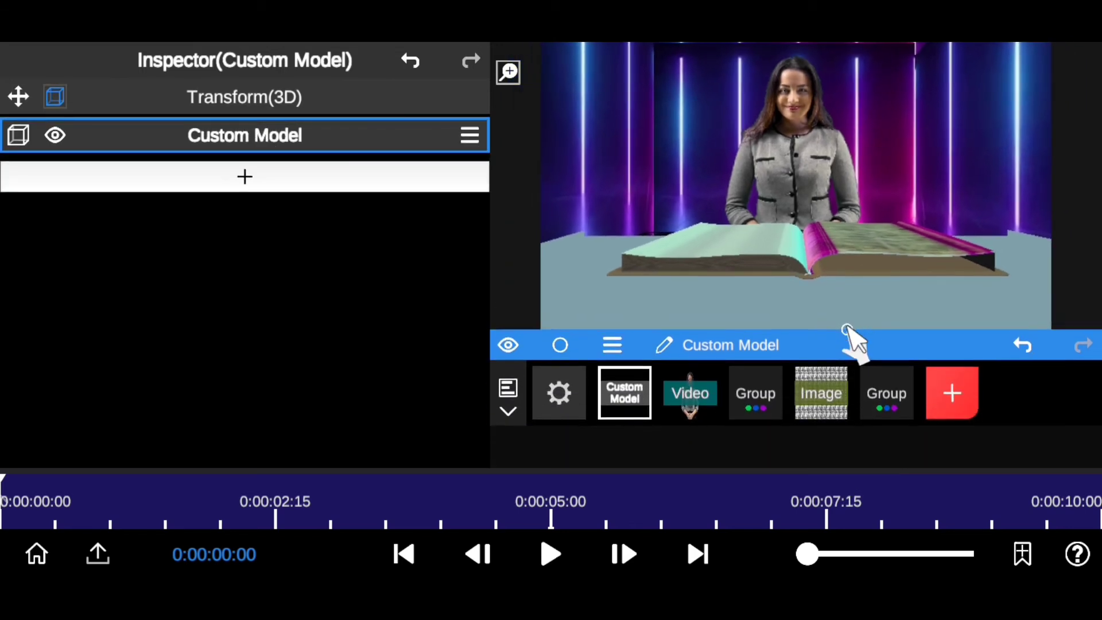
click(565, 411)
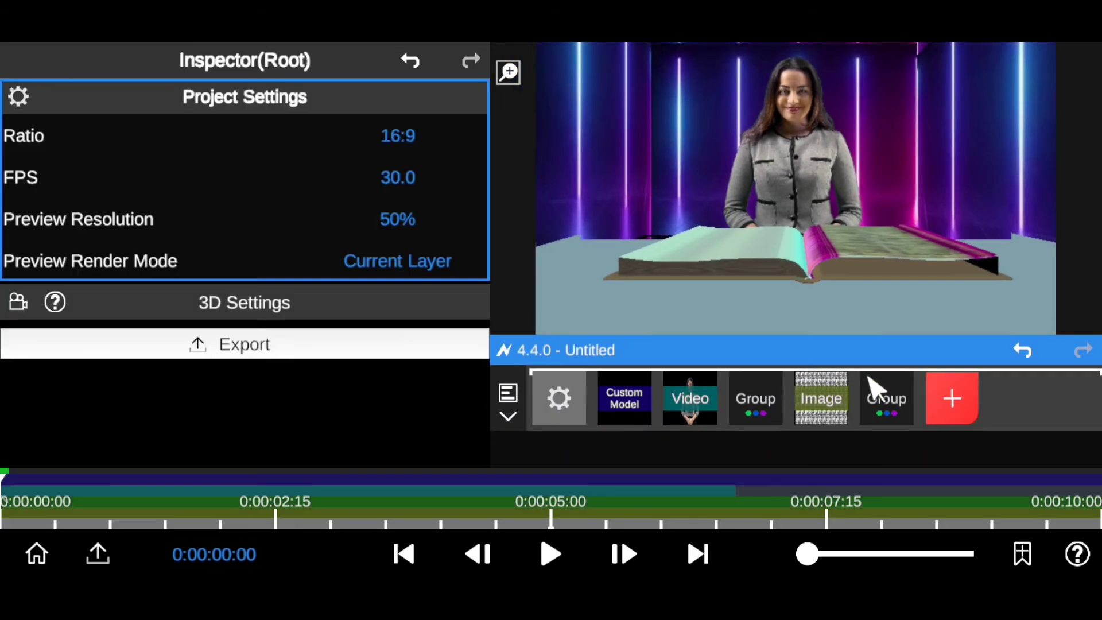
drag(860, 367, 837, 413)
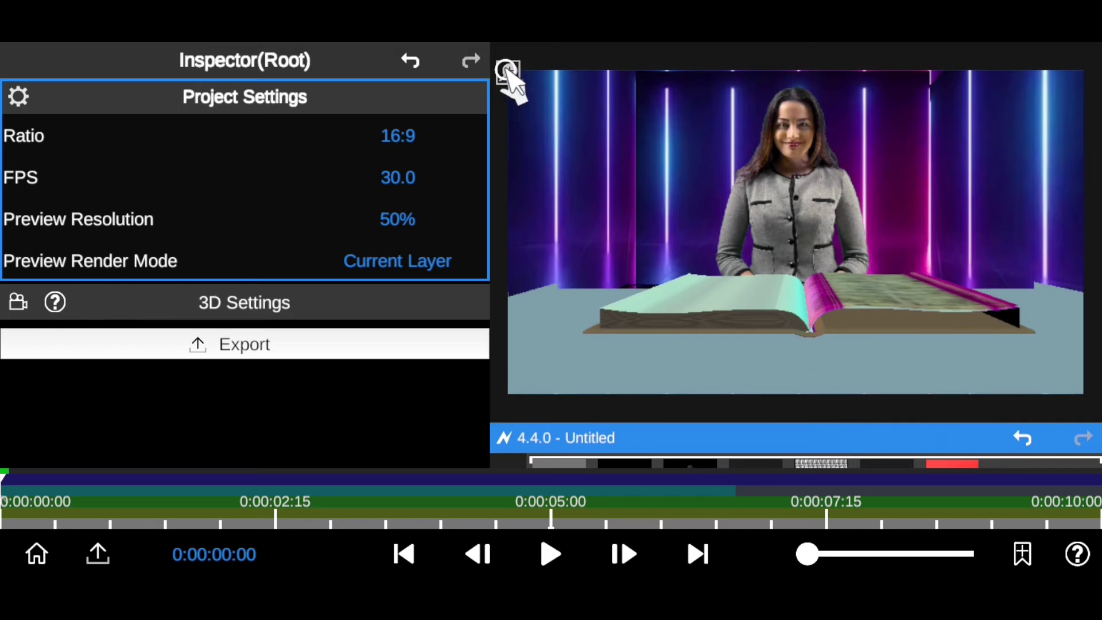
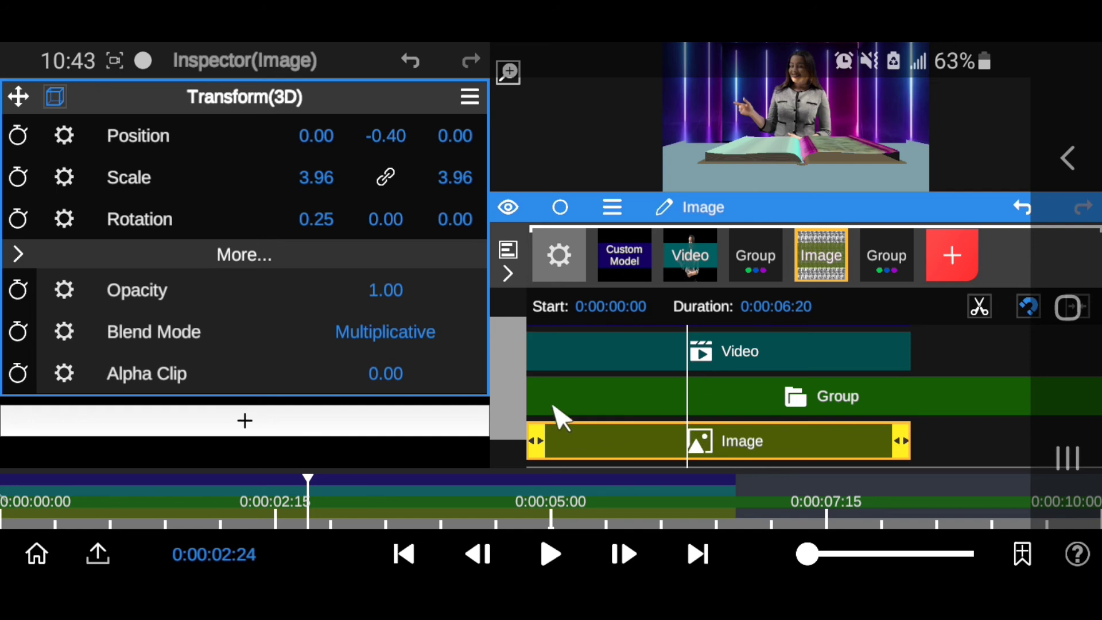
Try to shorten ImageB, ImageR and ImageL in the wall group to a duration of 0:00:02:24
drag(517, 394, 486, 460)
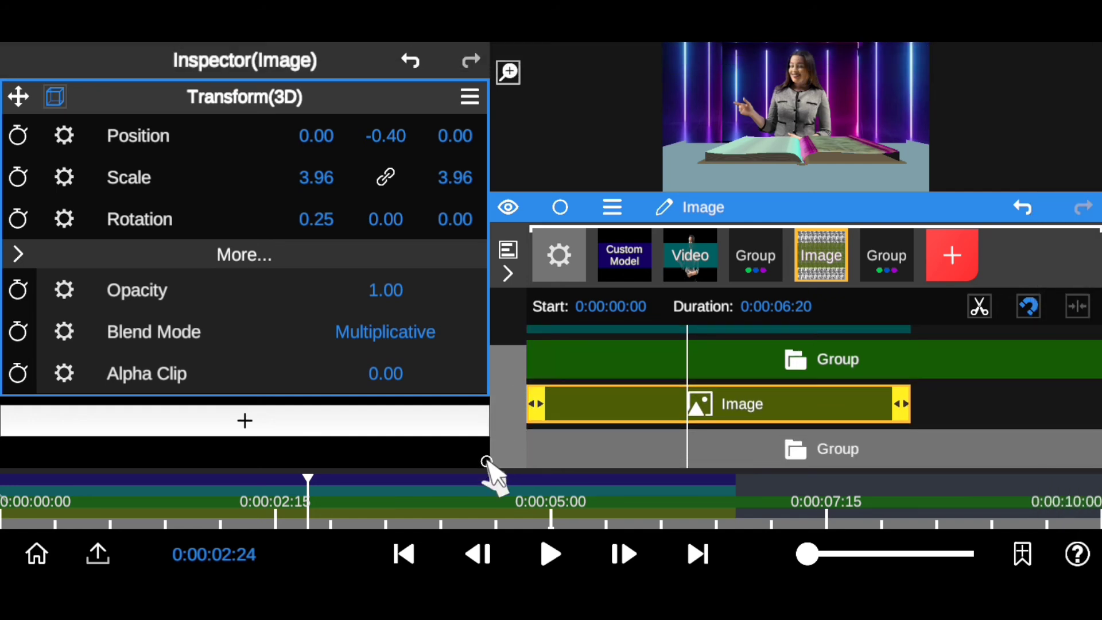
click(639, 454)
drag(509, 433, 591, 385)
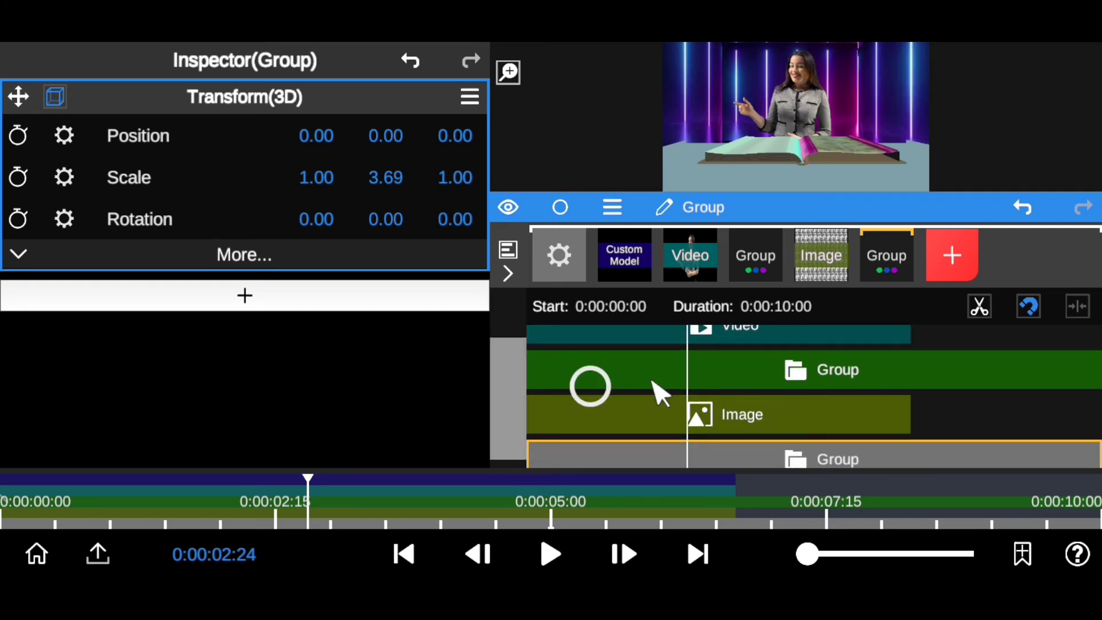
click(784, 383)
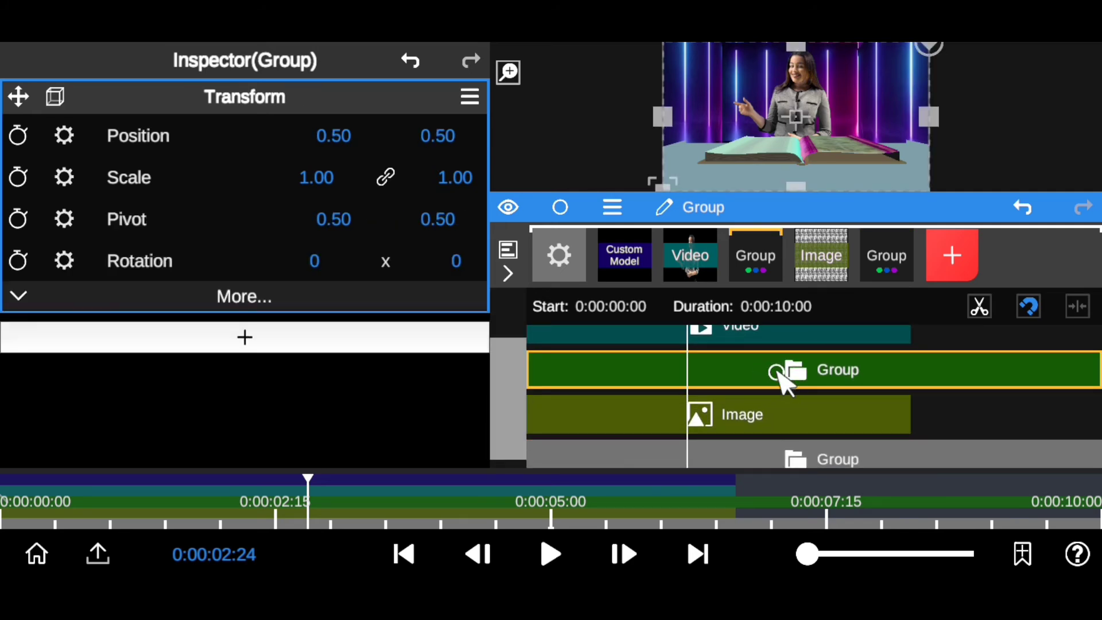
click(777, 372)
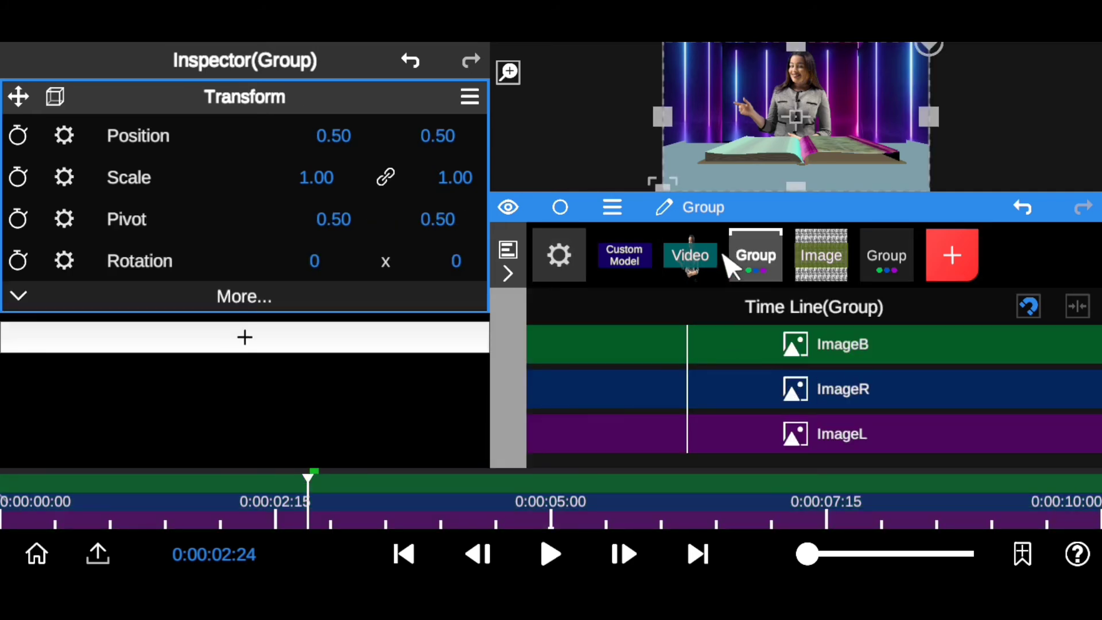
click(812, 348)
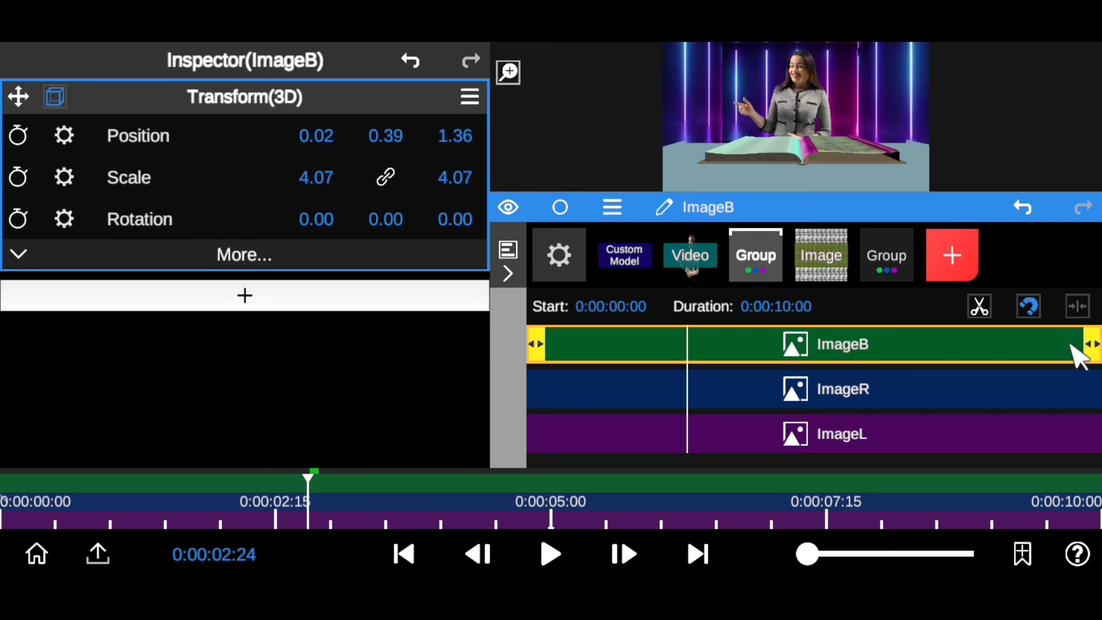
drag(1093, 344, 692, 353)
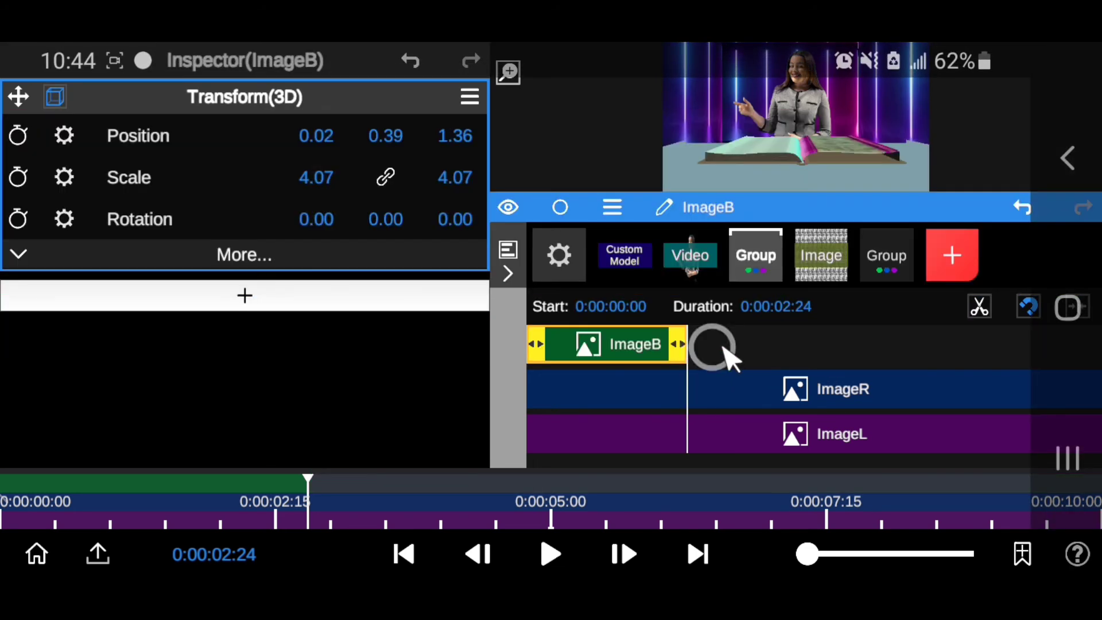
click(921, 391)
drag(1091, 391, 687, 404)
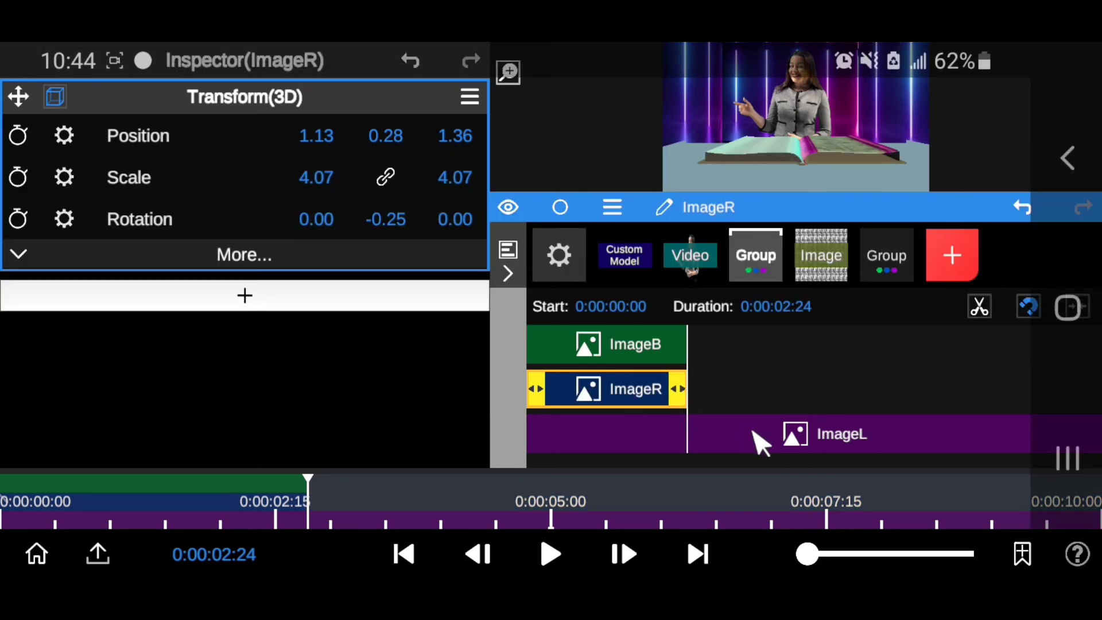
click(850, 422)
drag(1096, 430, 692, 432)
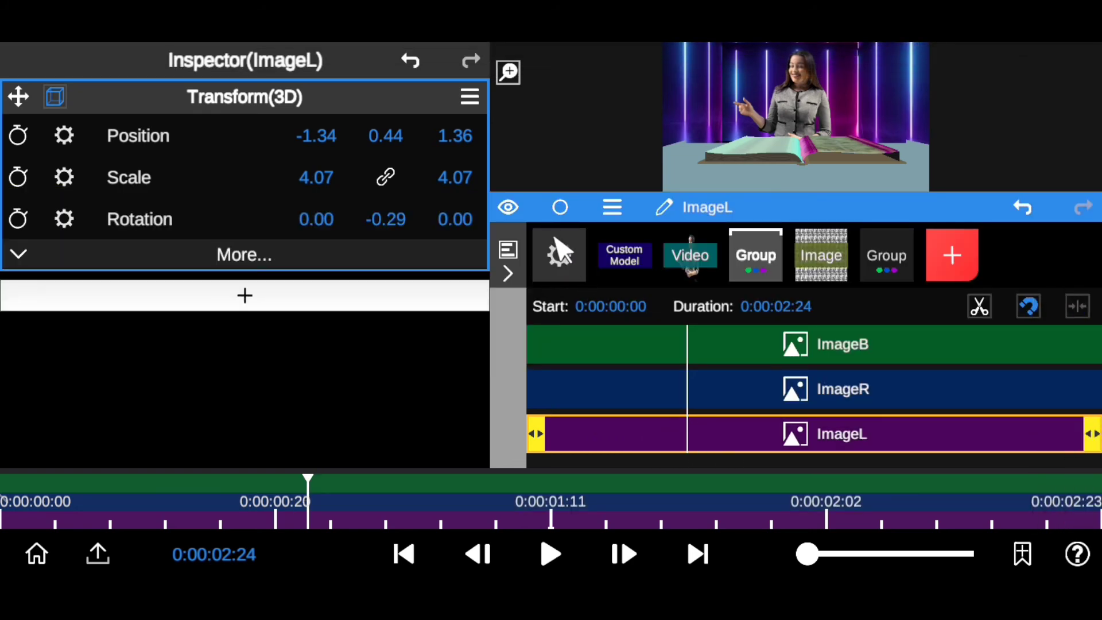
click(555, 244)
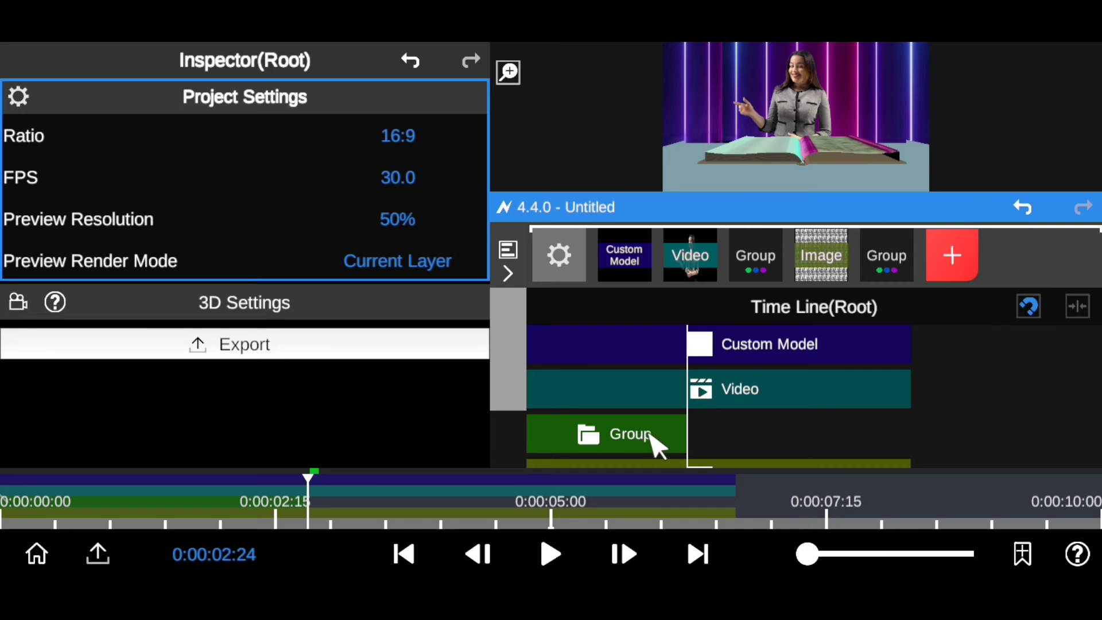
Undo the duration changes on the three wall images and return to the project root
click(1027, 208)
click(1030, 208)
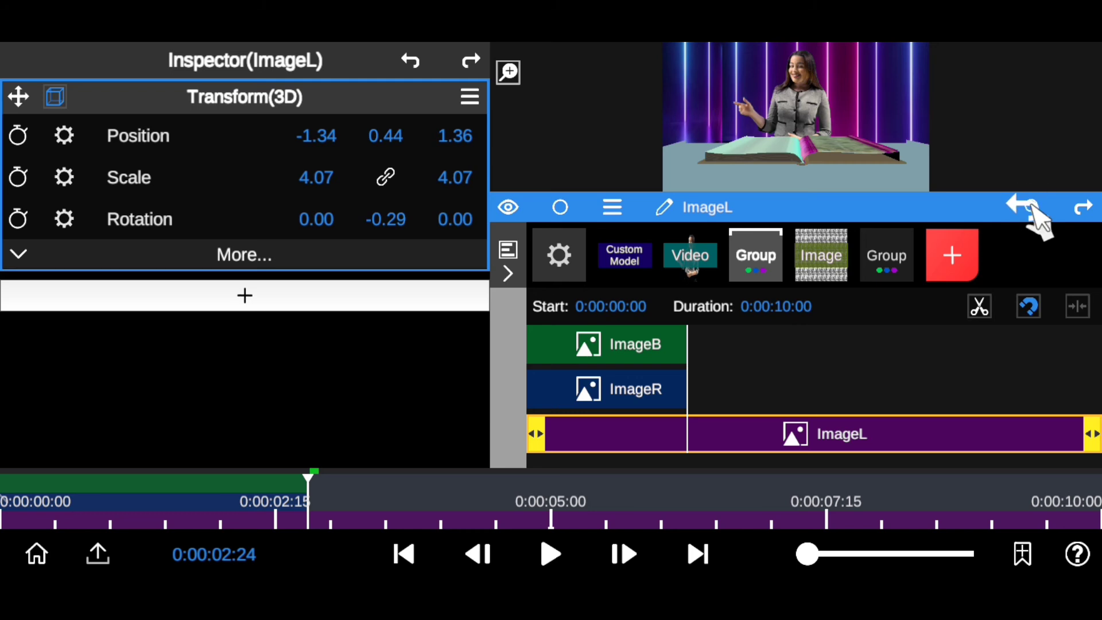
click(1031, 208)
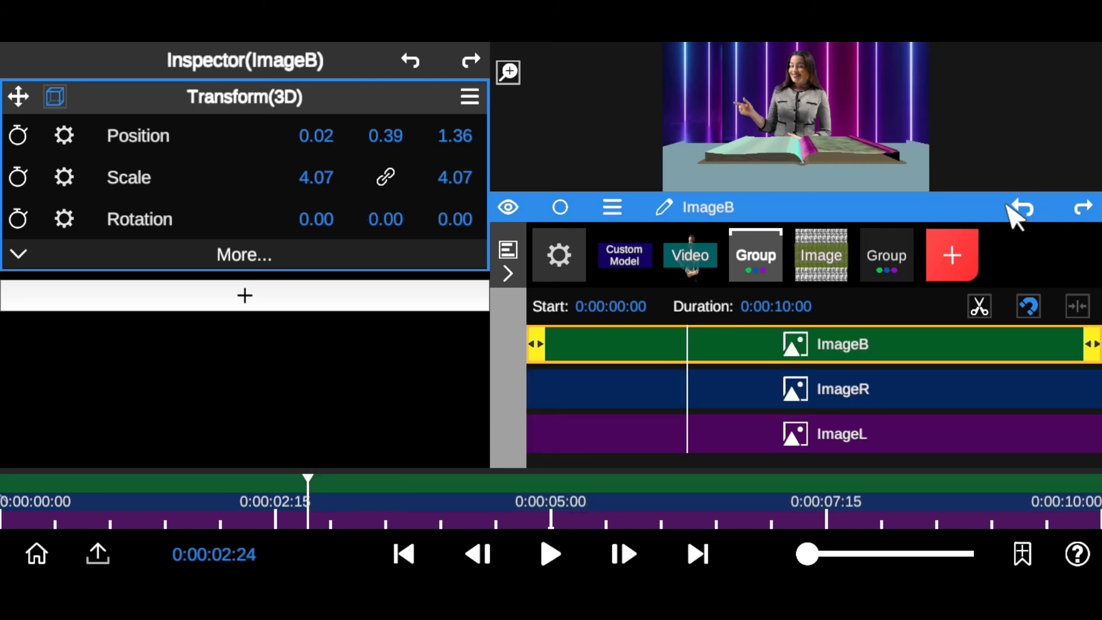
click(543, 255)
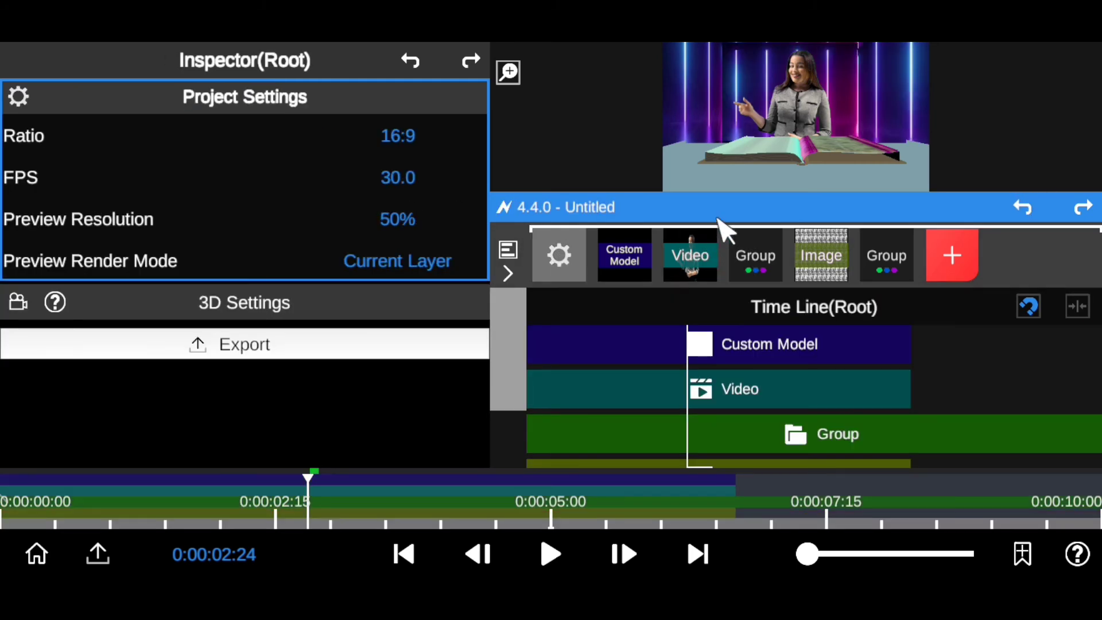
Raise ImageB inside the wall group by setting its Y position to 0.56
drag(762, 207, 840, 402)
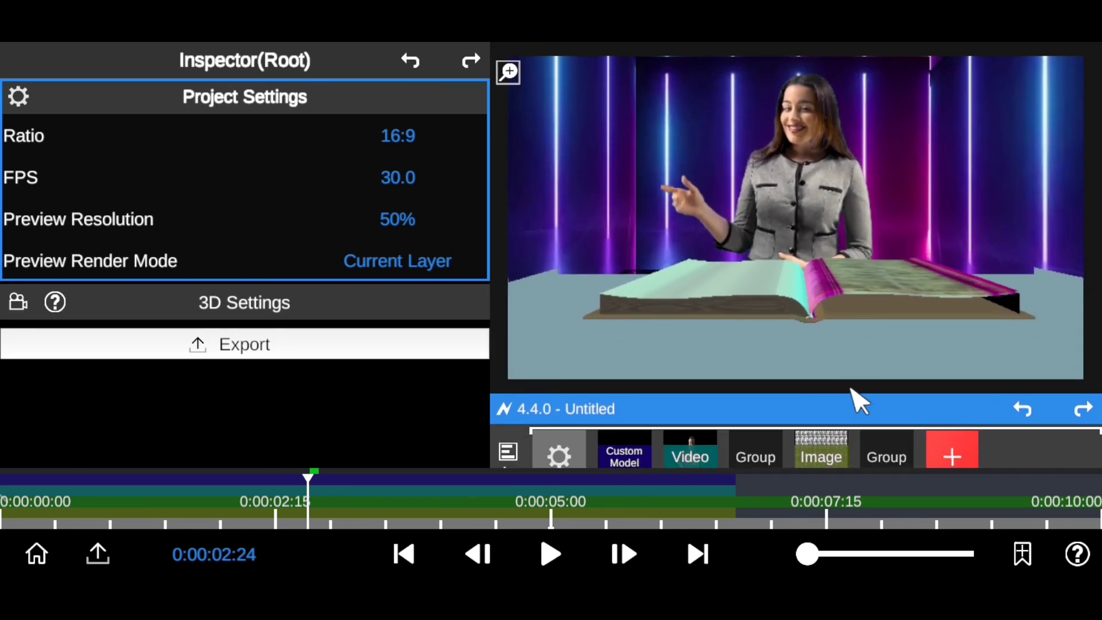
drag(855, 412, 836, 263)
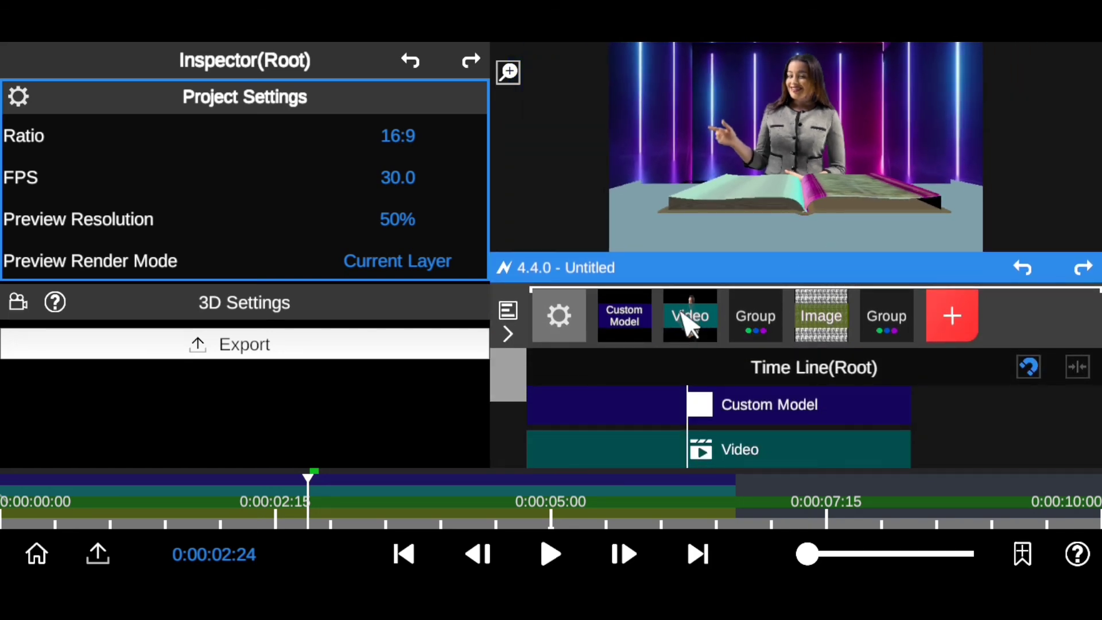
click(755, 318)
click(756, 321)
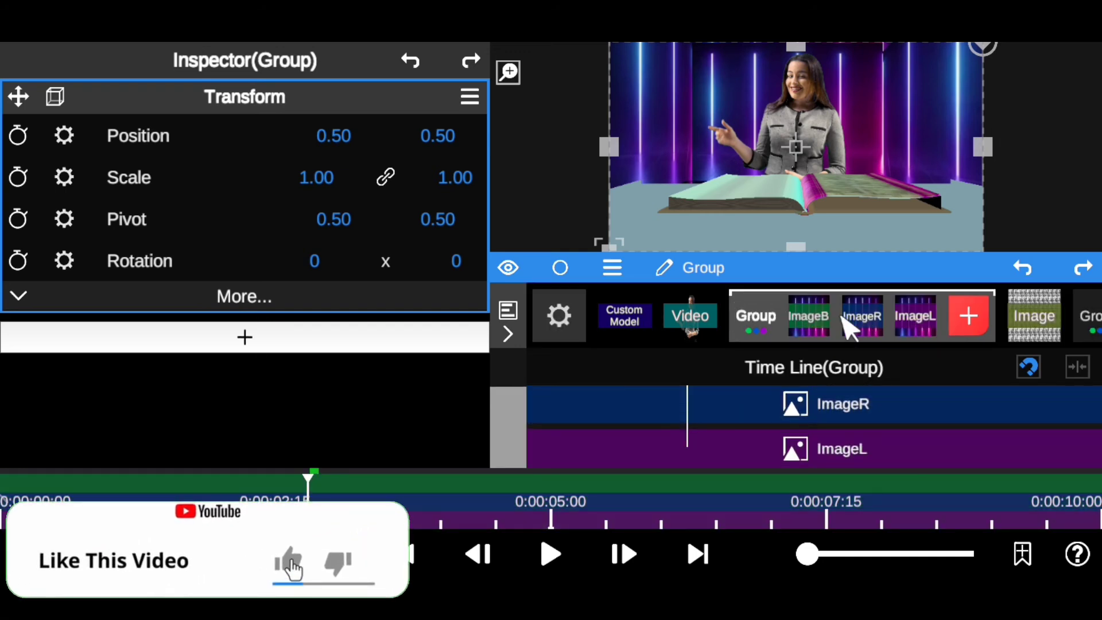
click(809, 317)
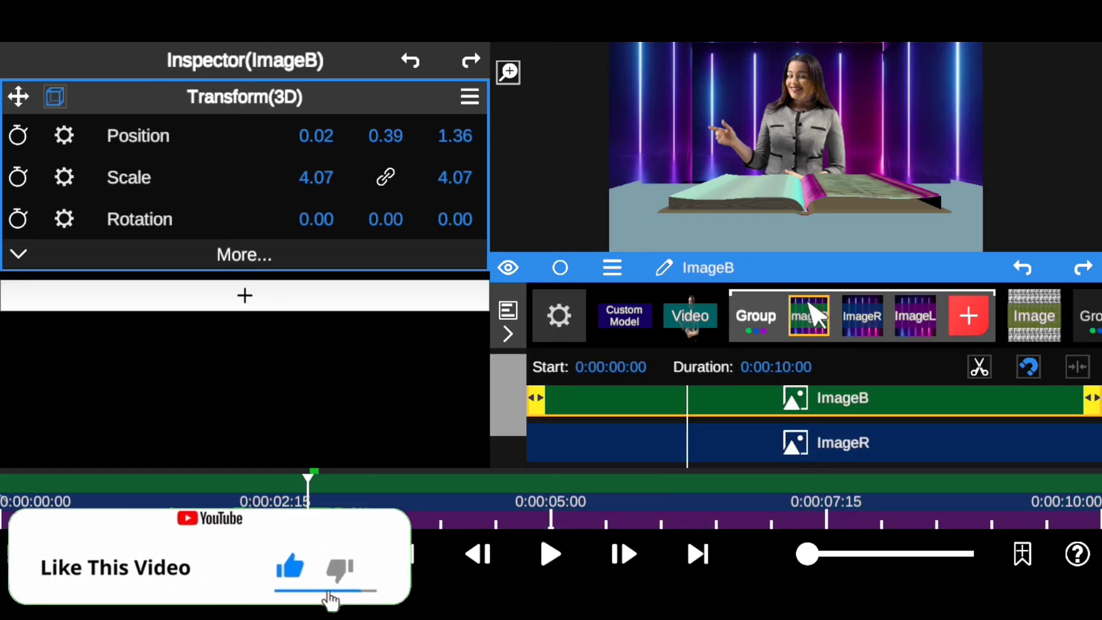
drag(915, 266, 910, 360)
drag(384, 138, 407, 94)
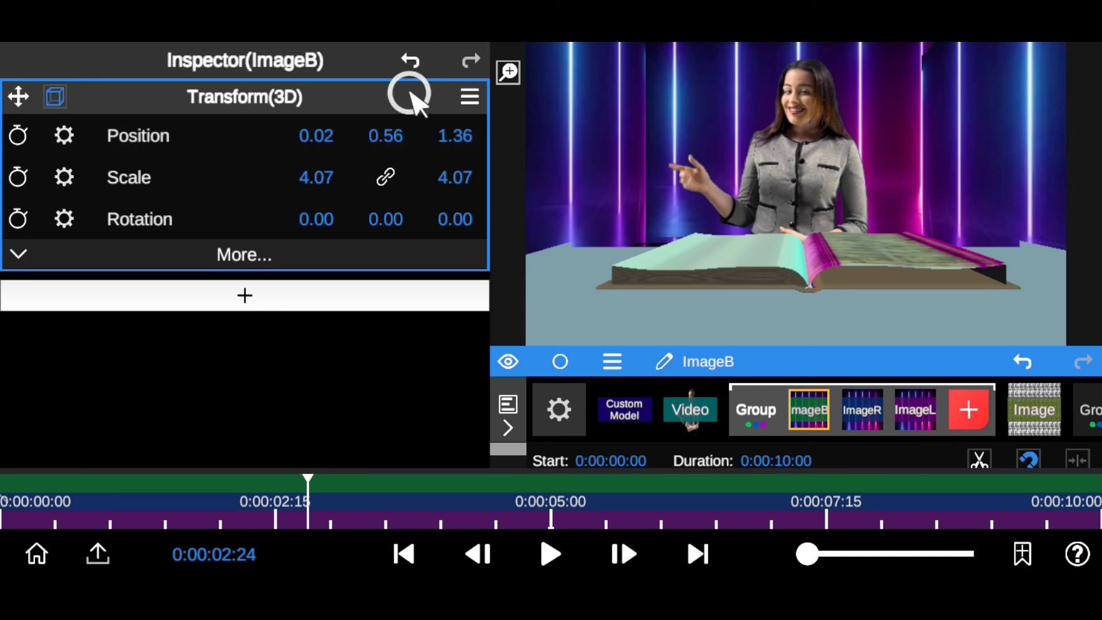
Collapse the wall group and open the enlarged preview to check the whole scene with the adjusted back wall
drag(853, 348, 853, 405)
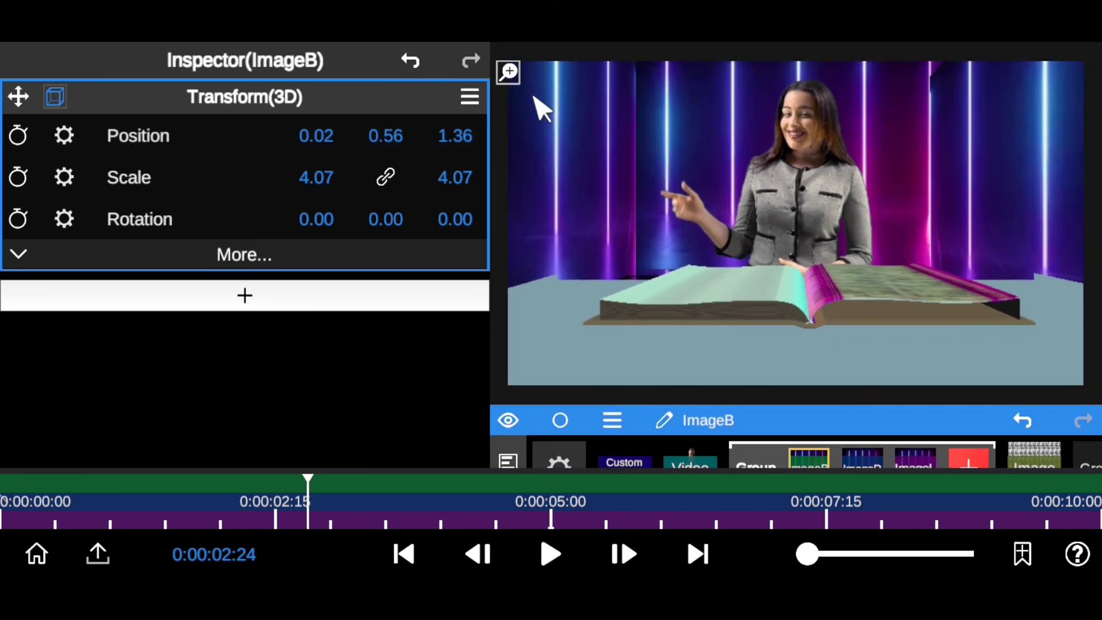
click(748, 462)
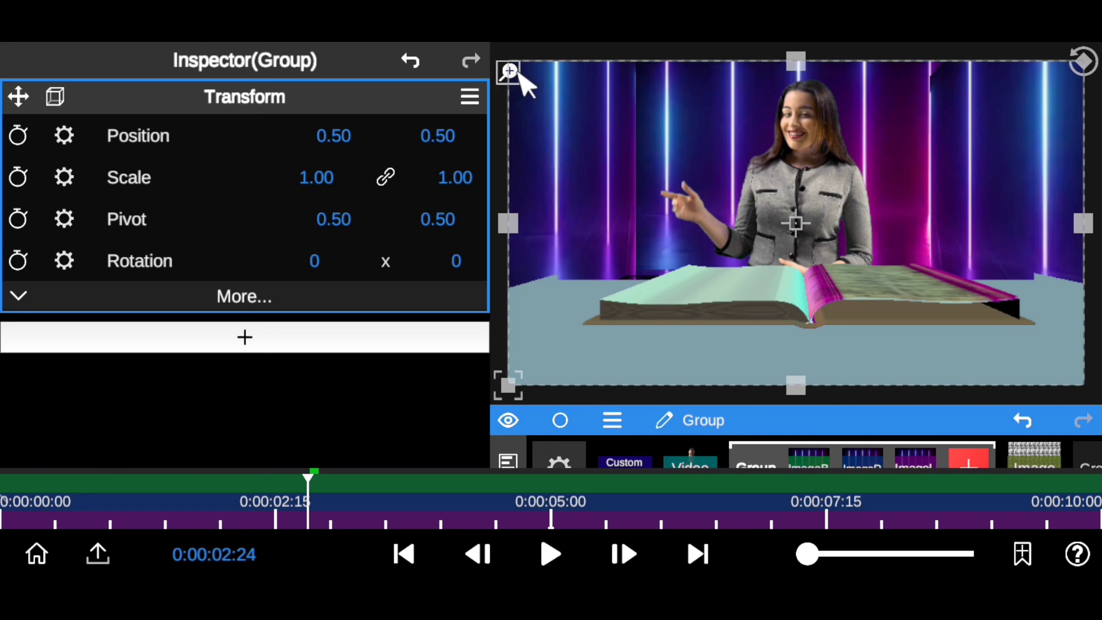
drag(776, 434, 755, 362)
click(754, 376)
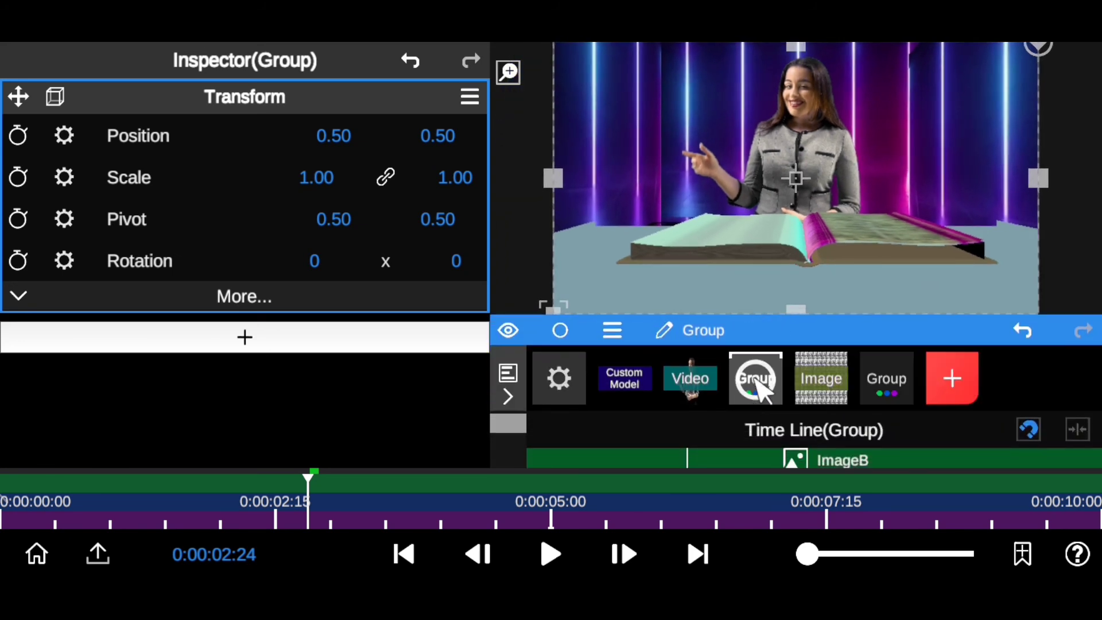
click(508, 73)
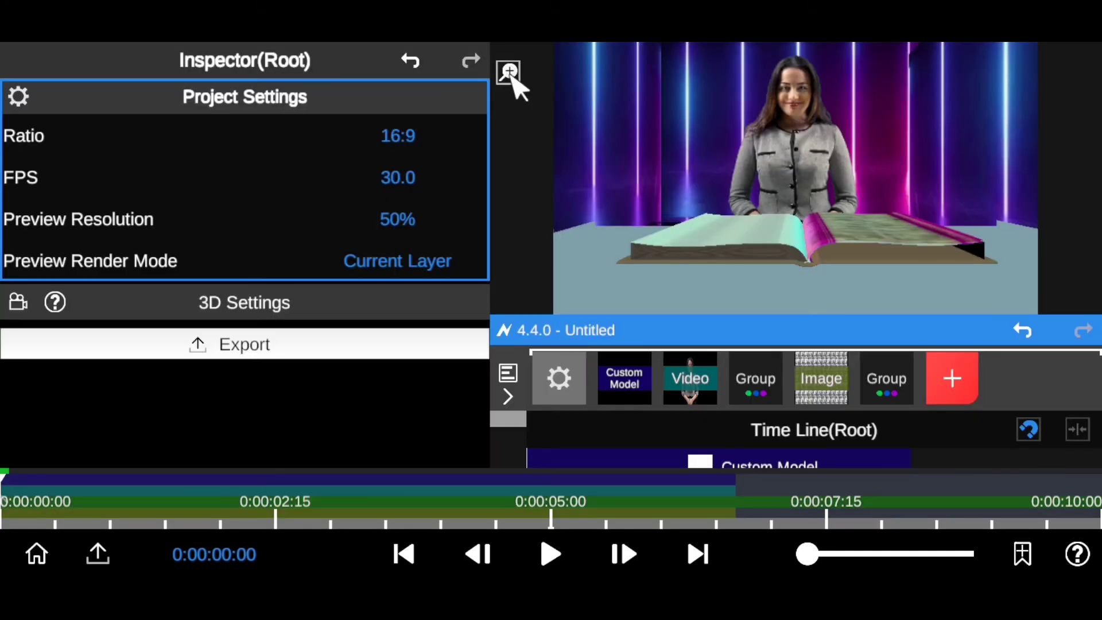
Play the scene in the enlarged preview, return to the editor, and move the playhead back to 0:00:00:00
click(508, 72)
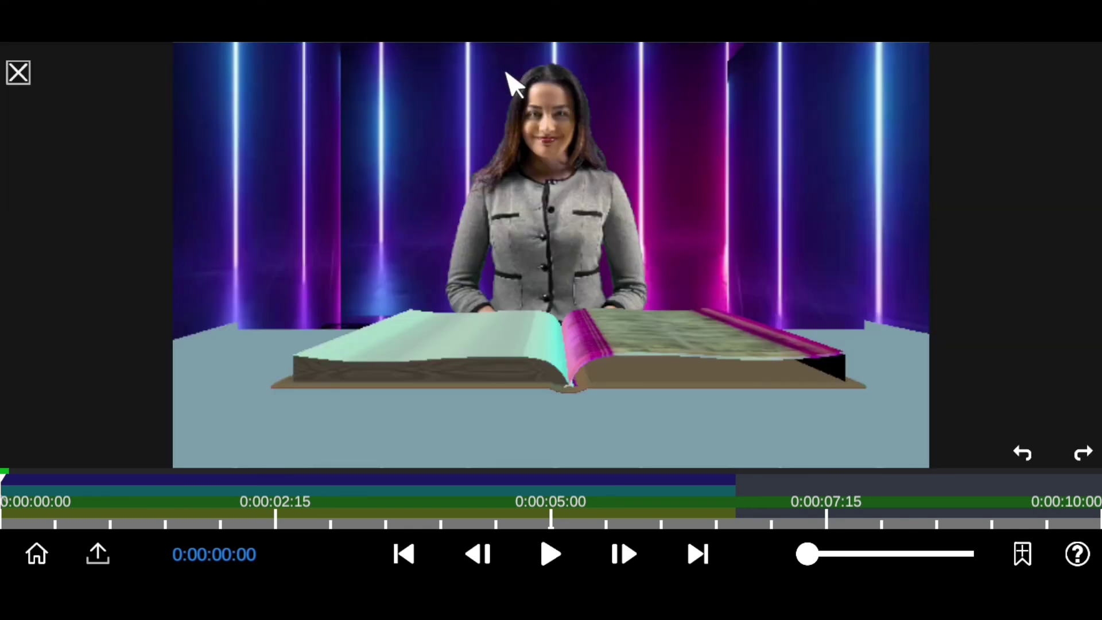
click(547, 555)
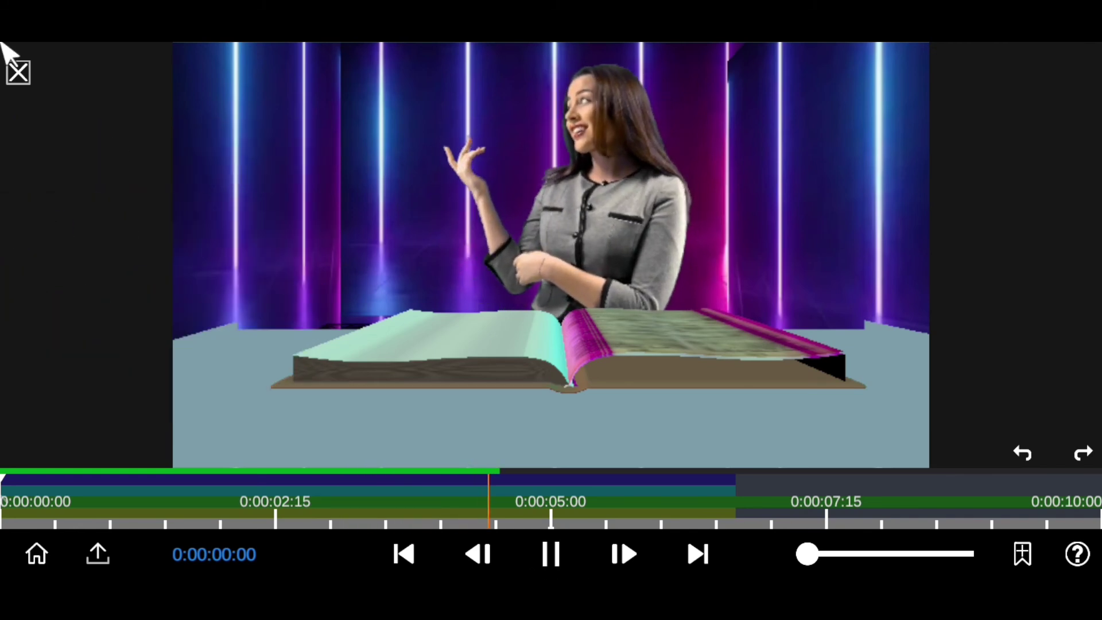
click(18, 72)
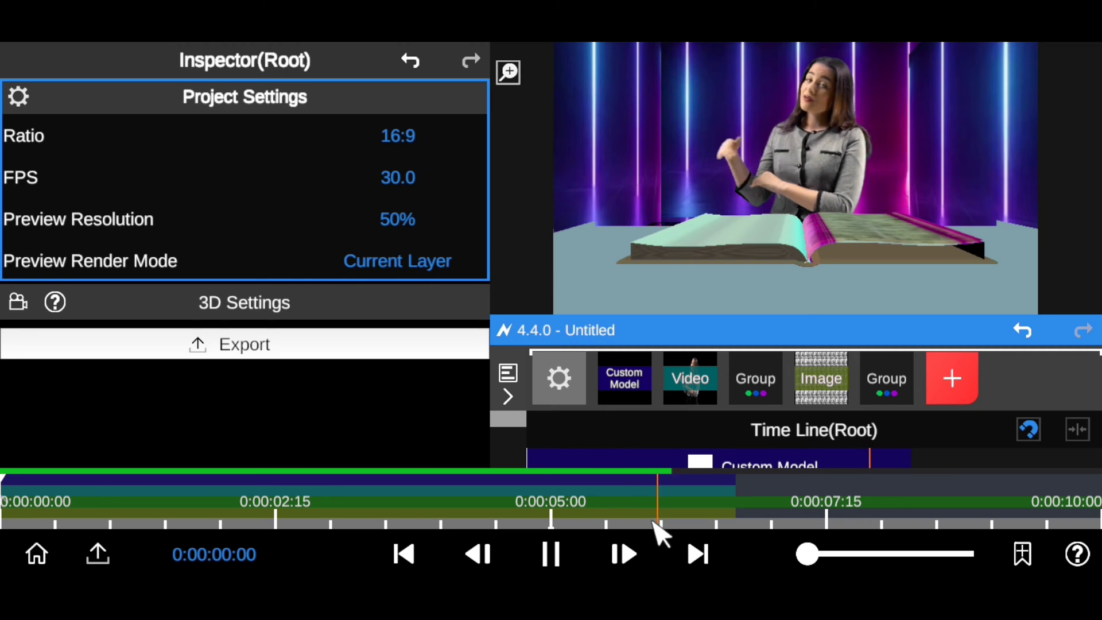
mouse_move(791, 333)
mouse_down()
mouse_move(792, 404)
mouse_move(791, 340)
mouse_up()
drag(671, 520, 706, 511)
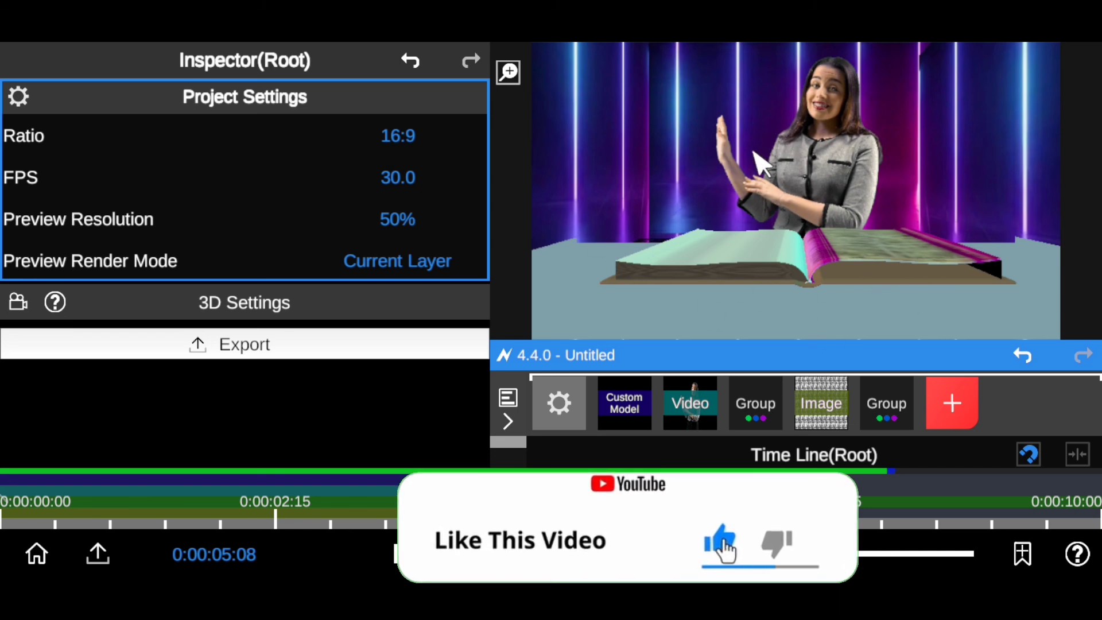
drag(551, 511, 8, 508)
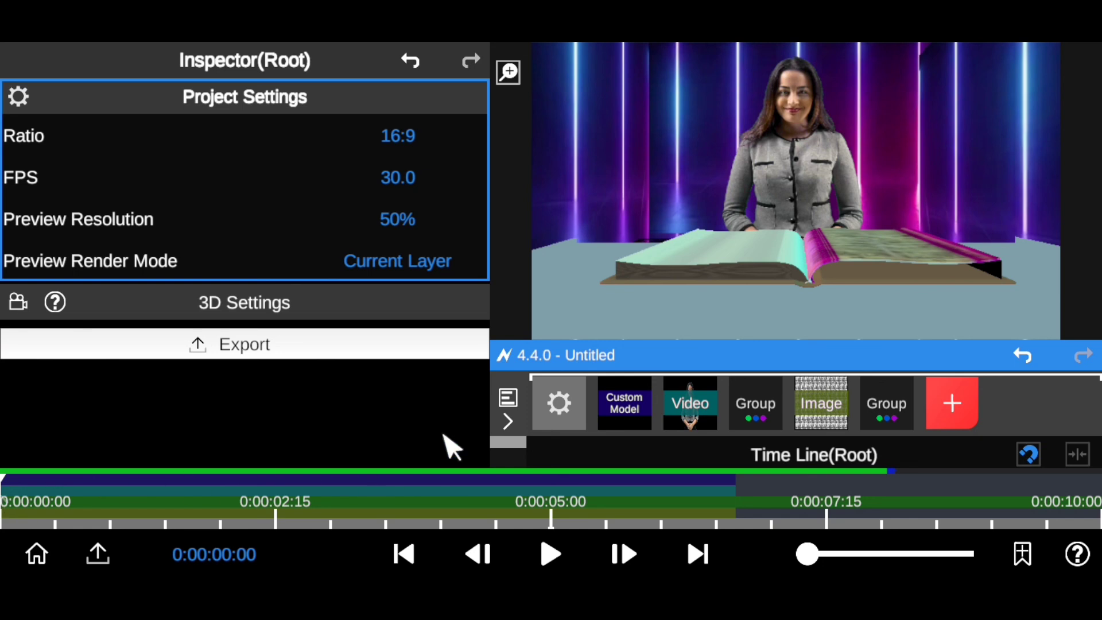
drag(706, 357, 706, 276)
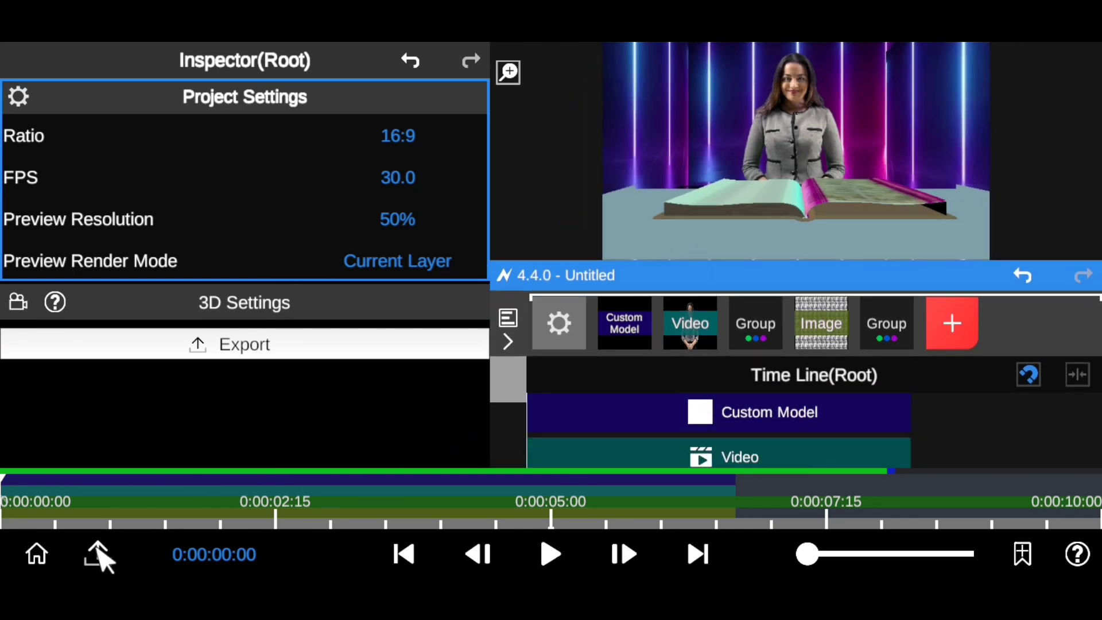
Export the project with the resolution set to 1080P and the quality at High
click(99, 552)
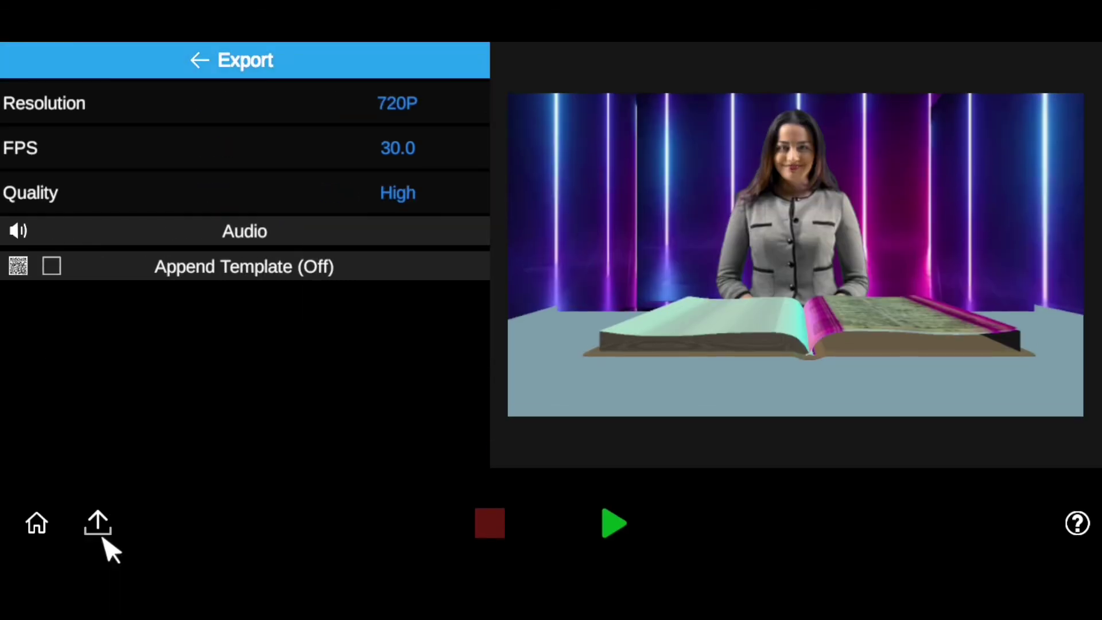
click(405, 110)
click(259, 153)
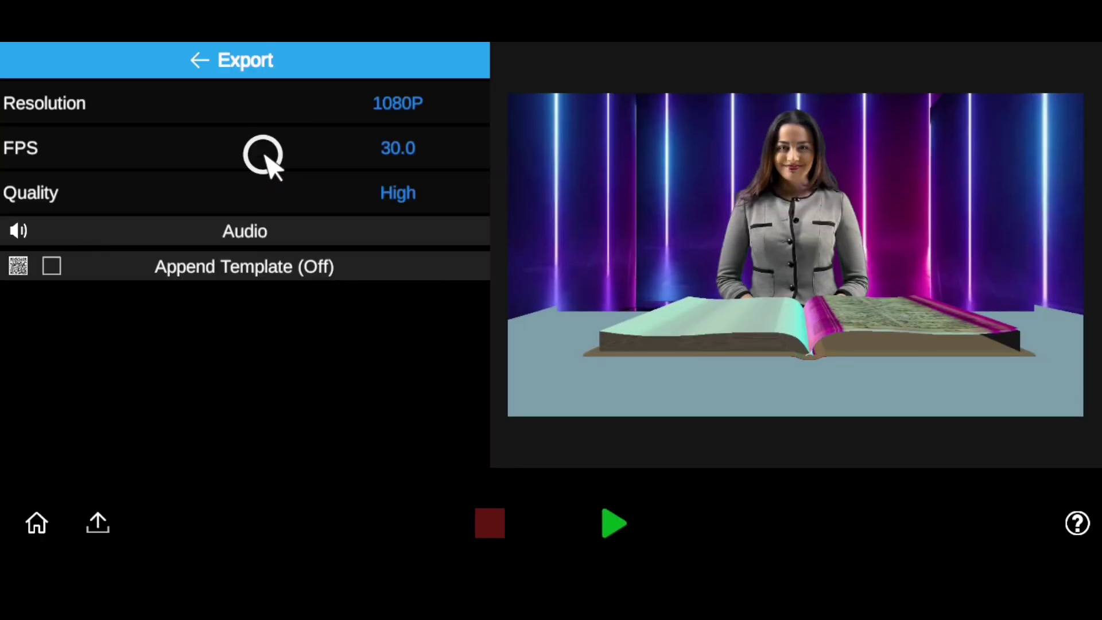
click(398, 189)
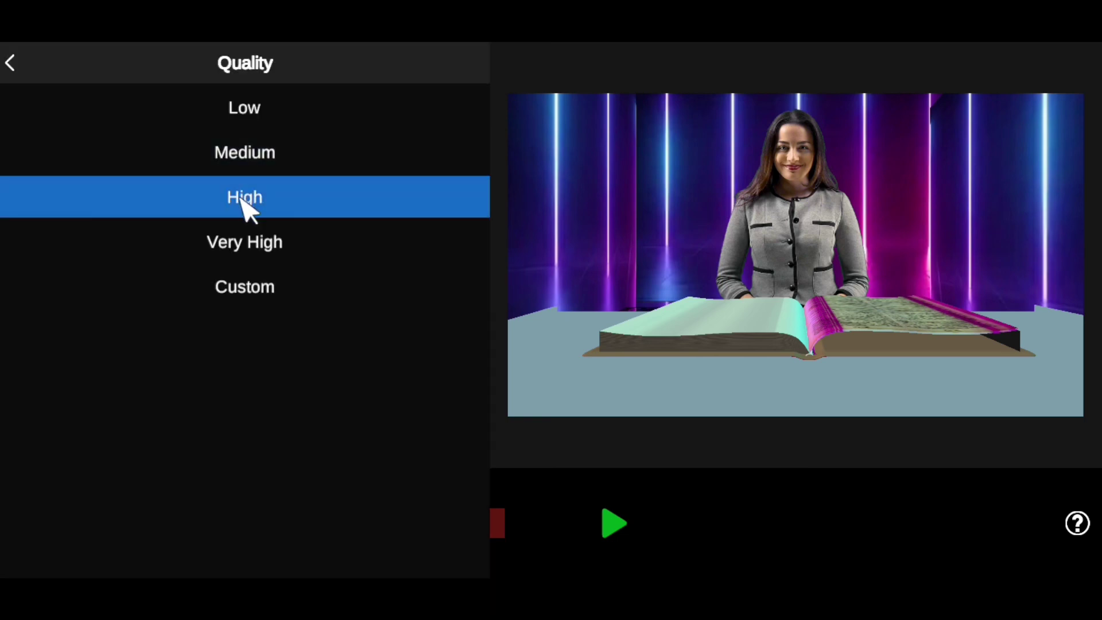
click(262, 253)
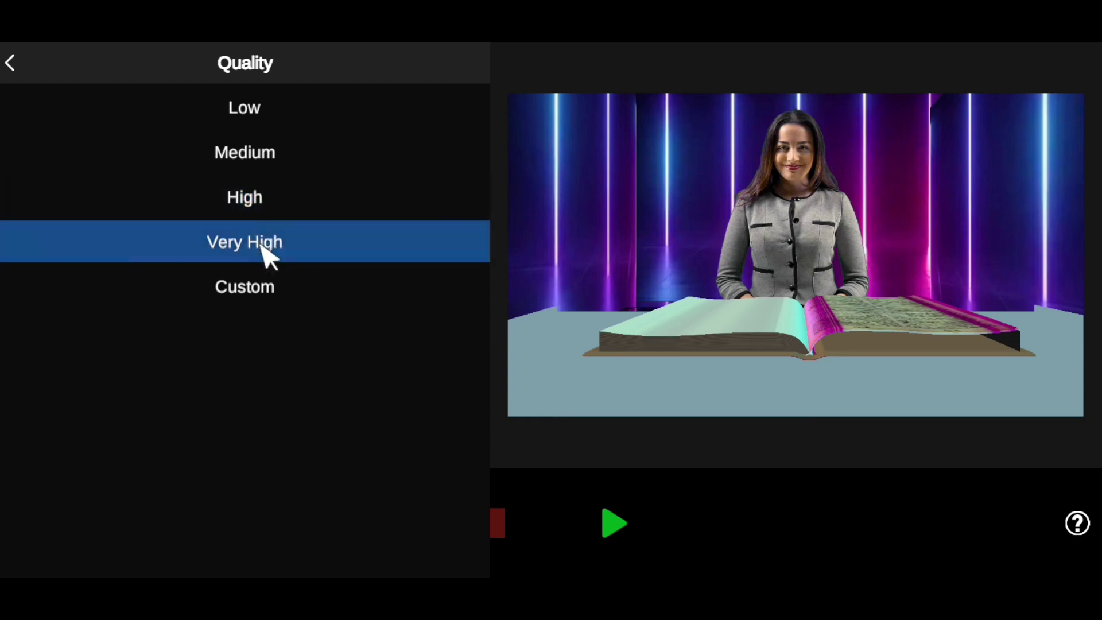
click(258, 208)
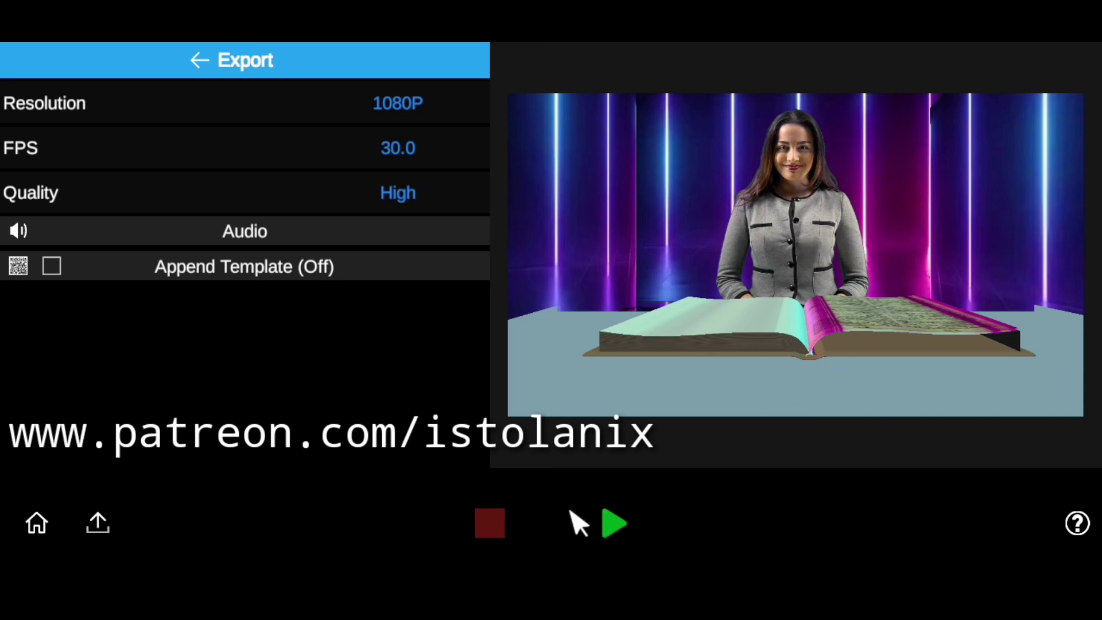
click(615, 525)
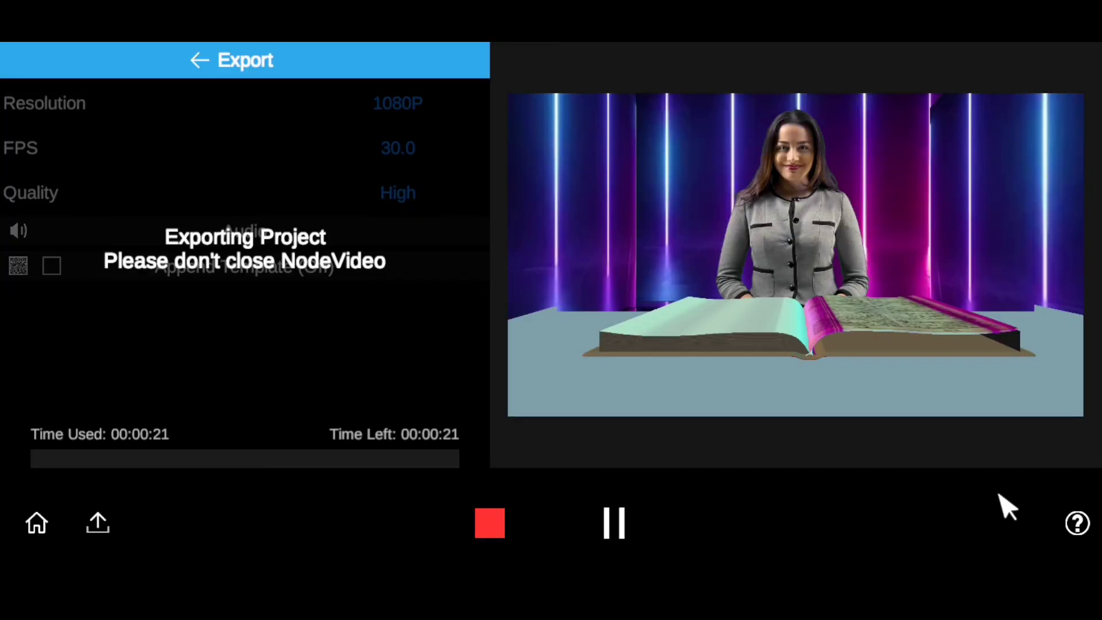